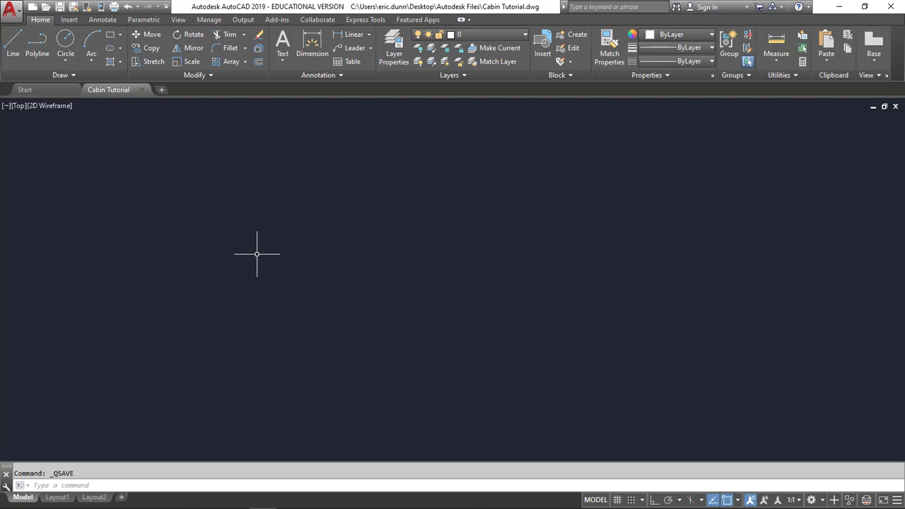
Step: Make A-WALL the current layer and draw a horizontal 16' line toward the right with Ortho mode on
{"action": "left_click", "coordinate": [503, 33]}
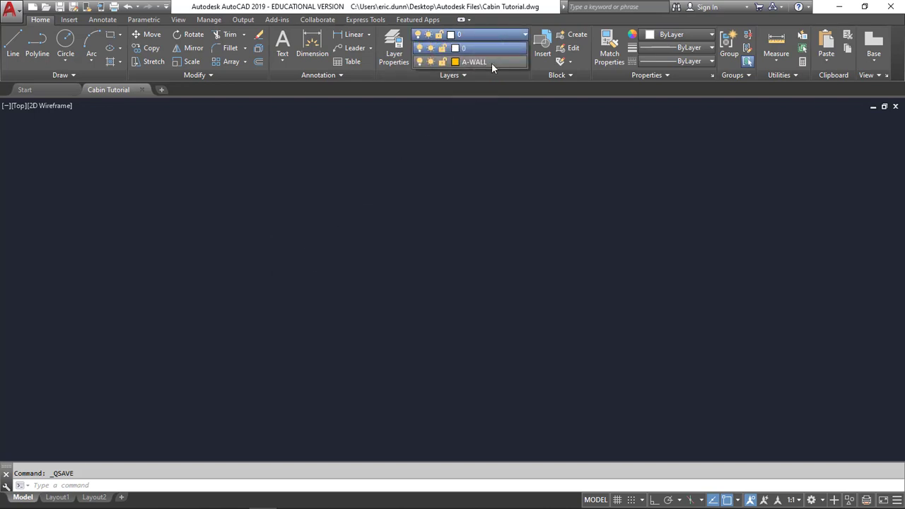
{"action": "left_click", "coordinate": [492, 62]}
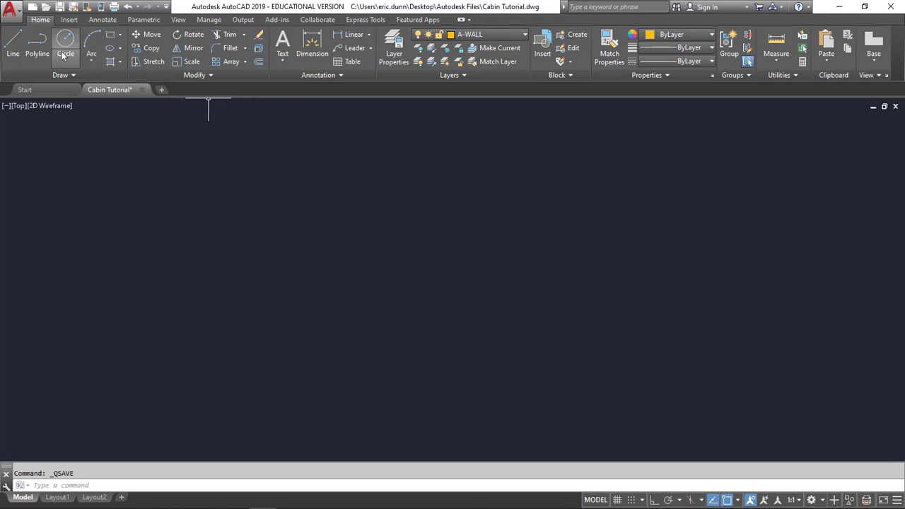
{"action": "left_click", "coordinate": [15, 46]}
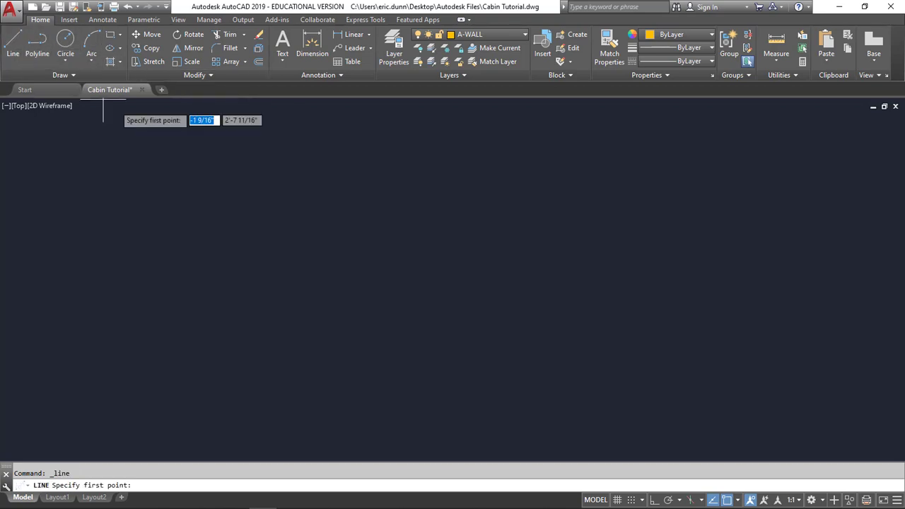
{"action": "left_click", "coordinate": [259, 149]}
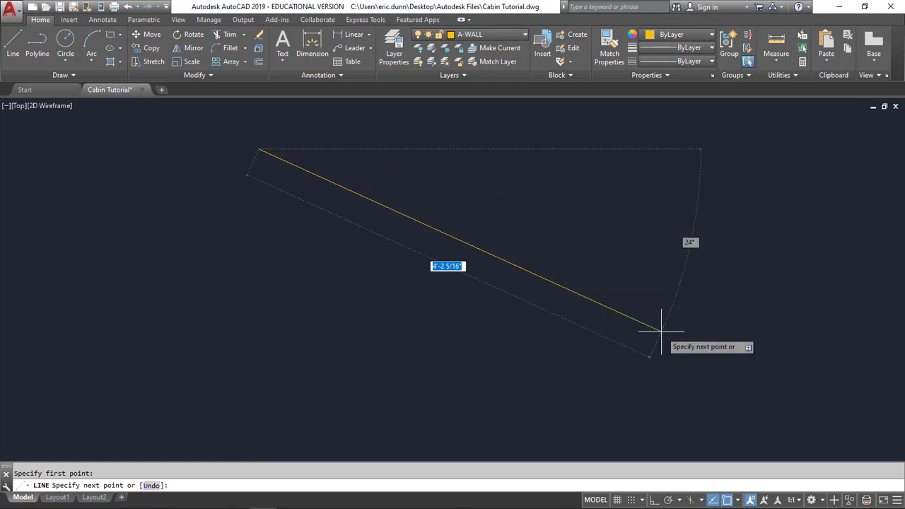
{"action": "left_click", "coordinate": [654, 501]}
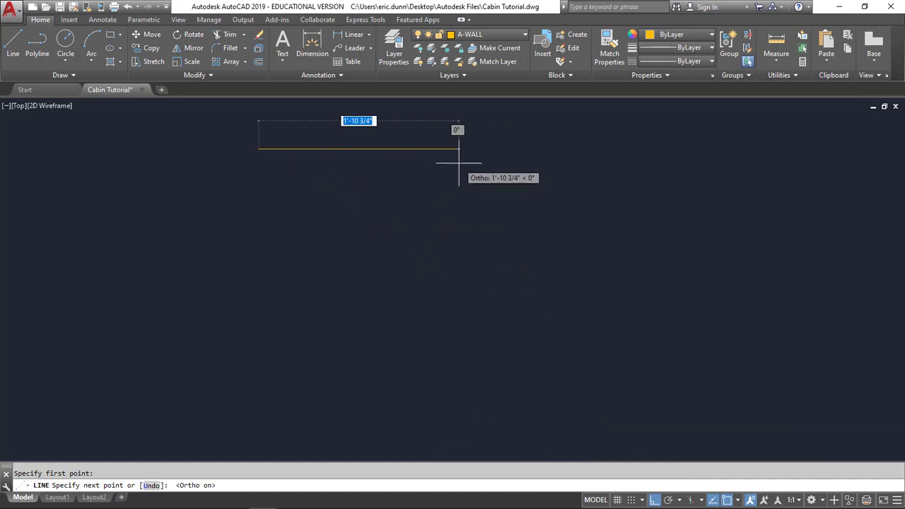
{"action": "type", "text": "16'"}
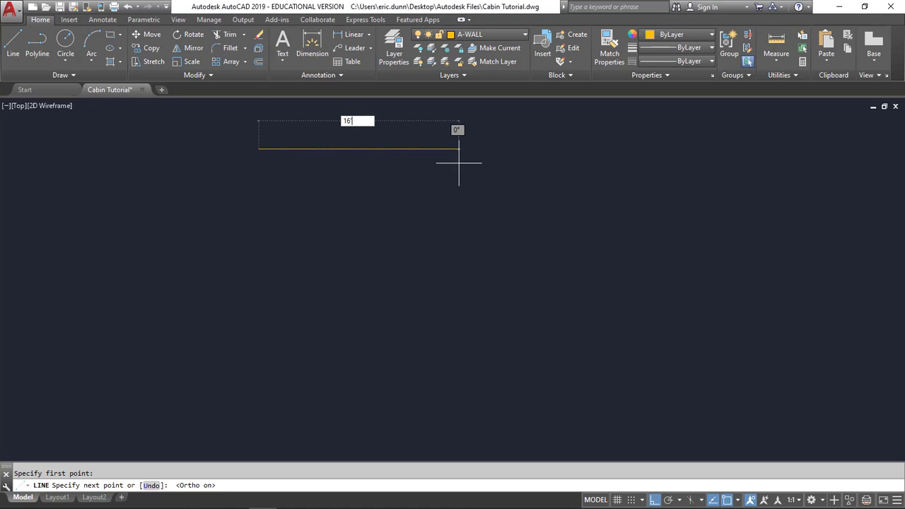
{"action": "key", "text": "Return"}
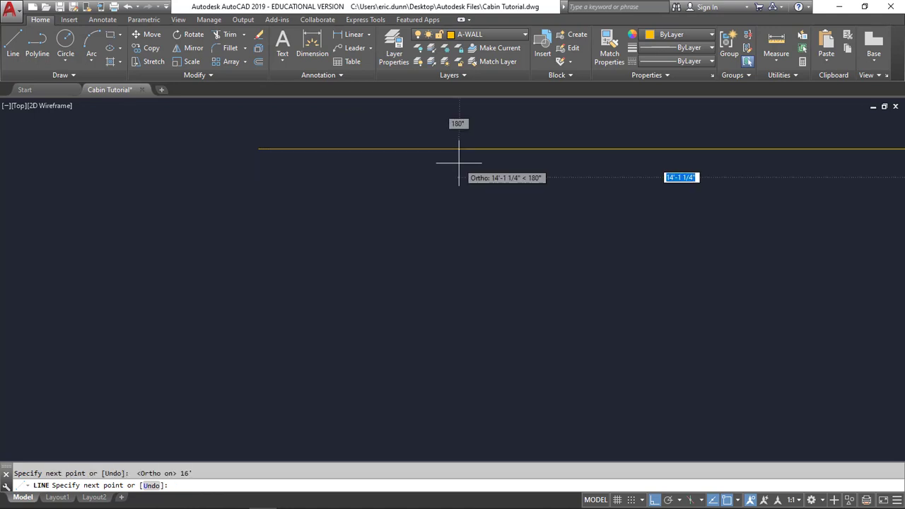
{"action": "scroll", "coordinate": [491, 212], "scroll_direction": "down", "scroll_amount": 2}
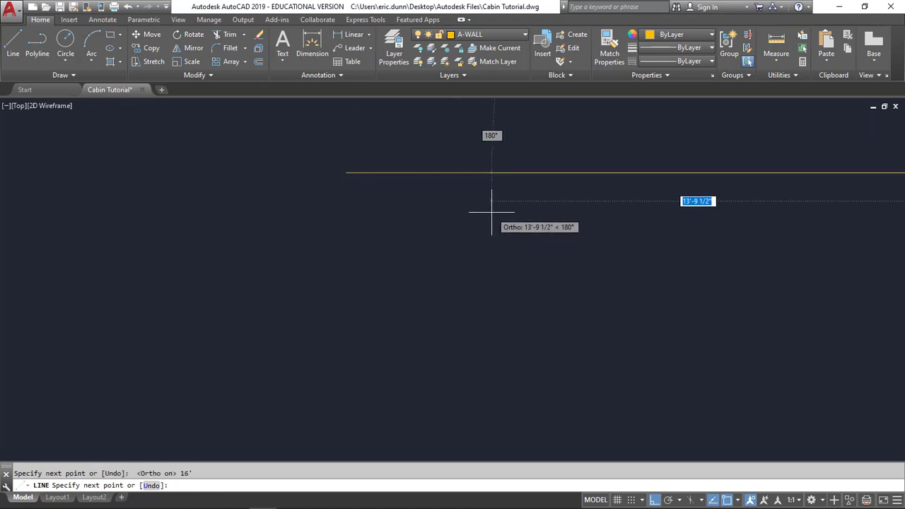
{"action": "middle_click_drag", "start_coordinate": [586, 201], "coordinate": [375, 208]}
{"action": "scroll", "coordinate": [376, 208], "scroll_direction": "down", "scroll_amount": 1}
{"action": "scroll", "coordinate": [376, 208], "scroll_direction": "up", "scroll_amount": 5}
{"action": "scroll", "coordinate": [376, 208], "scroll_direction": "down", "scroll_amount": 5}
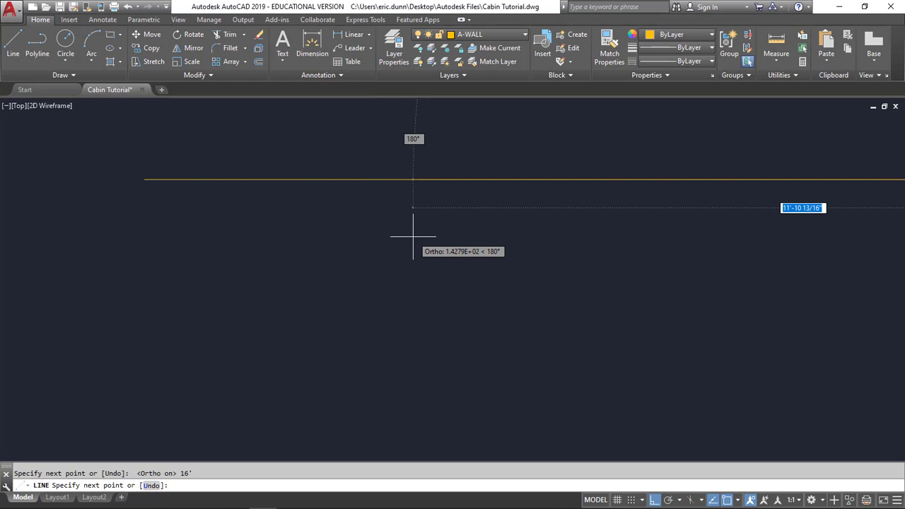
{"action": "key", "text": "Escape"}
Step: Zoom to the full drawing and adjust the view to show the whole line with free space below it
{"action": "scroll", "coordinate": [446, 221], "scroll_direction": "down", "scroll_amount": 3}
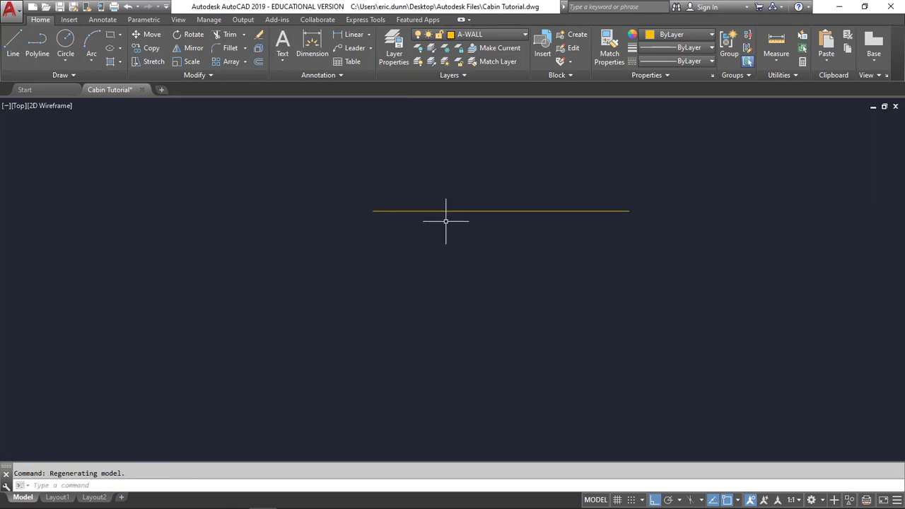
{"action": "scroll", "coordinate": [446, 222], "scroll_direction": "down", "scroll_amount": 4}
{"action": "scroll", "coordinate": [446, 221], "scroll_direction": "up", "scroll_amount": 5}
{"action": "scroll", "coordinate": [446, 222], "scroll_direction": "down", "scroll_amount": 6}
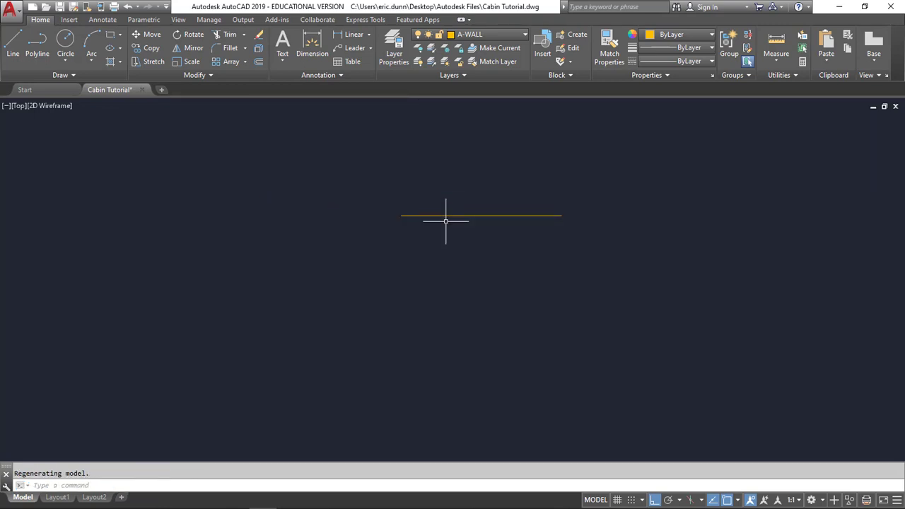
{"action": "scroll", "coordinate": [446, 221], "scroll_direction": "up", "scroll_amount": 8}
{"action": "scroll", "coordinate": [445, 221], "scroll_direction": "up", "scroll_amount": 3}
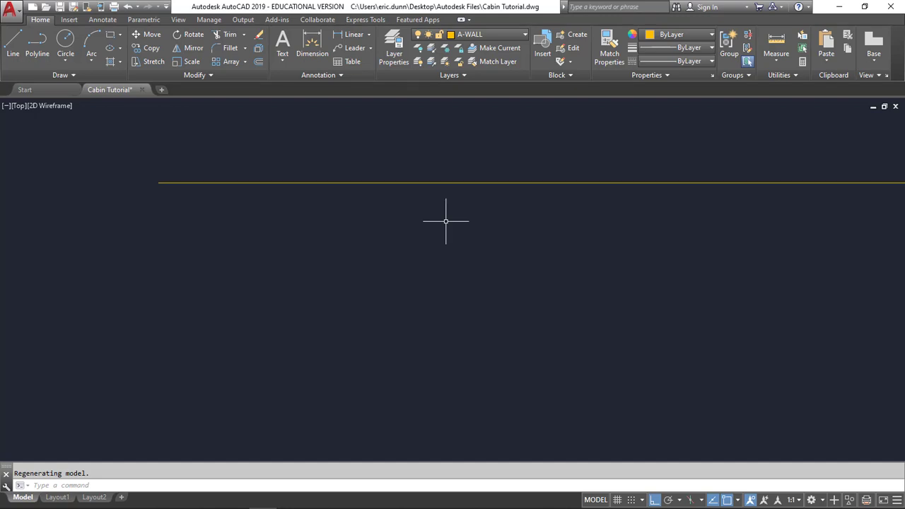
{"action": "type", "text": "z"}
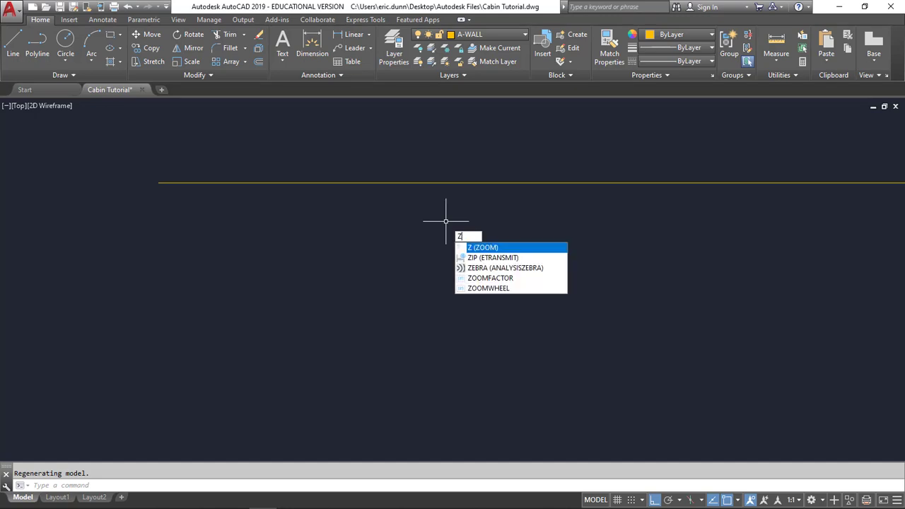
{"action": "key", "text": "Return"}
{"action": "type", "text": "a"}
{"action": "key", "text": "Return"}
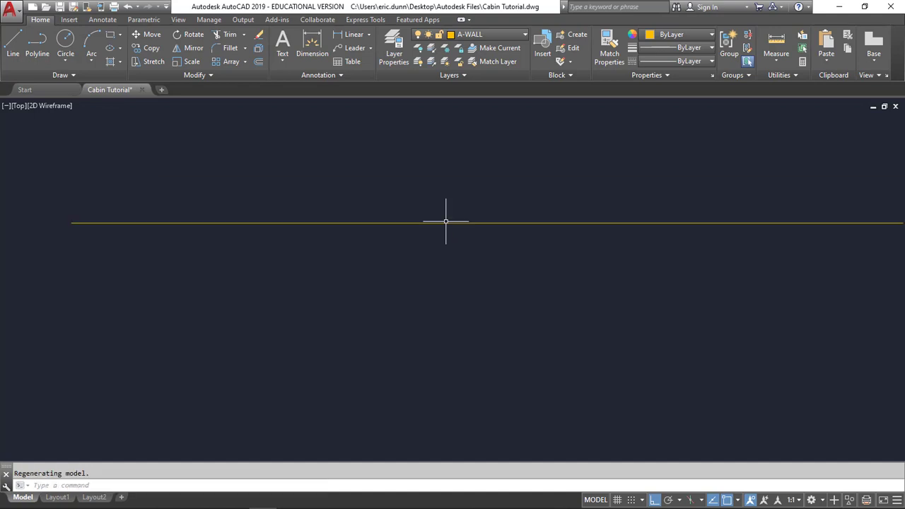
{"action": "scroll", "coordinate": [447, 213], "scroll_direction": "down", "scroll_amount": 2}
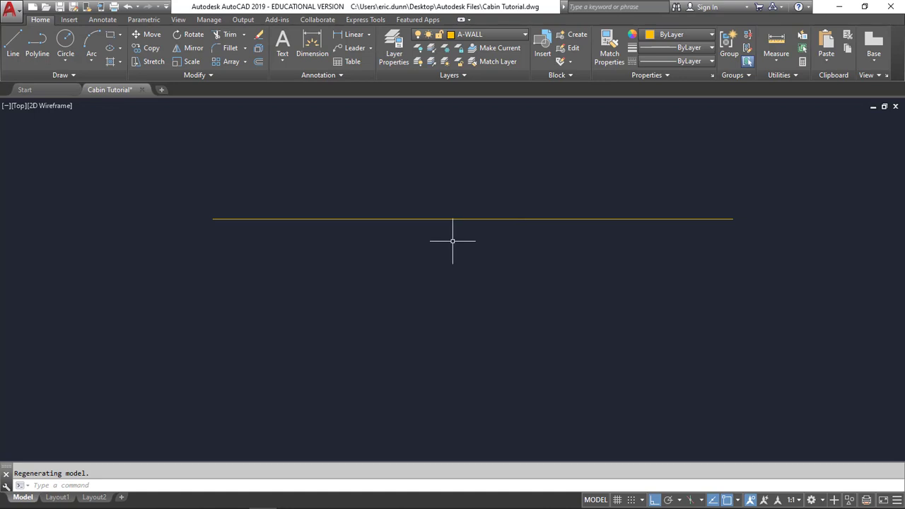
{"action": "middle_click_drag", "start_coordinate": [455, 243], "coordinate": [442, 170]}
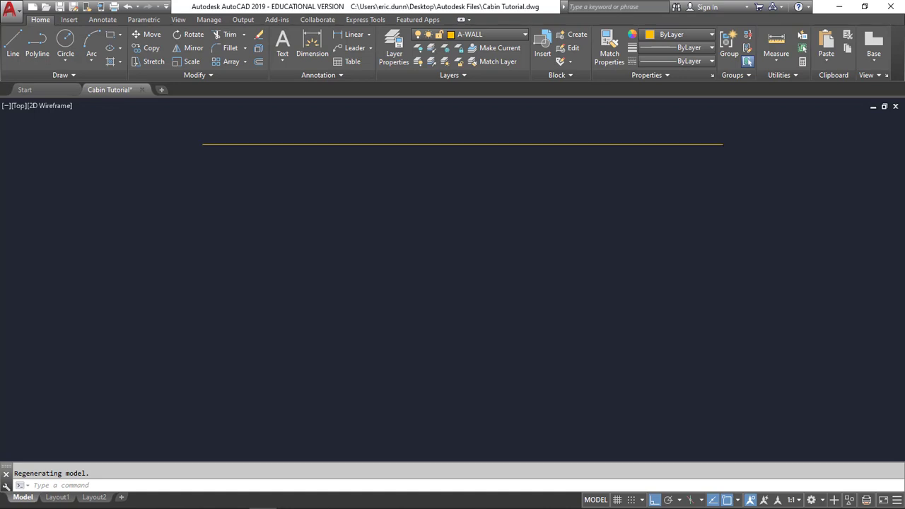
{"action": "scroll", "coordinate": [443, 171], "scroll_direction": "down", "scroll_amount": 3}
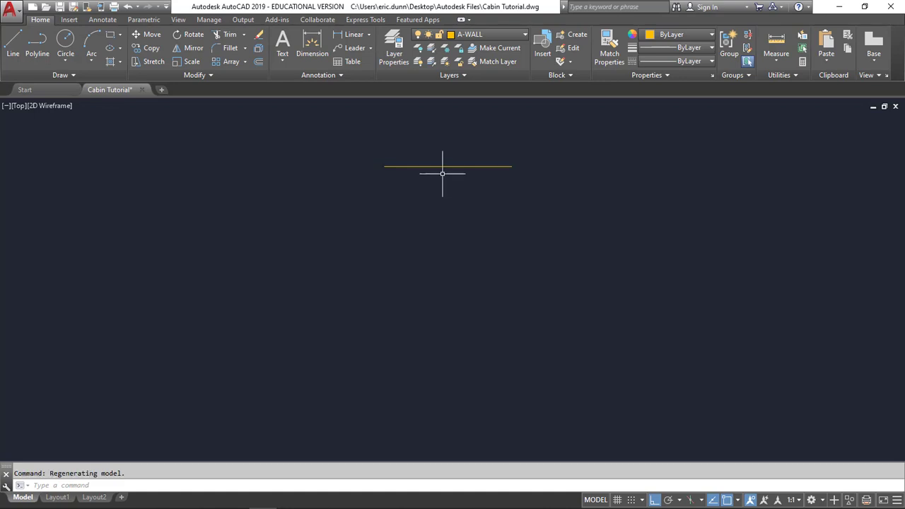
Step: From the horizontal line's left endpoint, draw a 28' line straight down and a 16' line to the right
{"action": "left_click", "coordinate": [14, 46]}
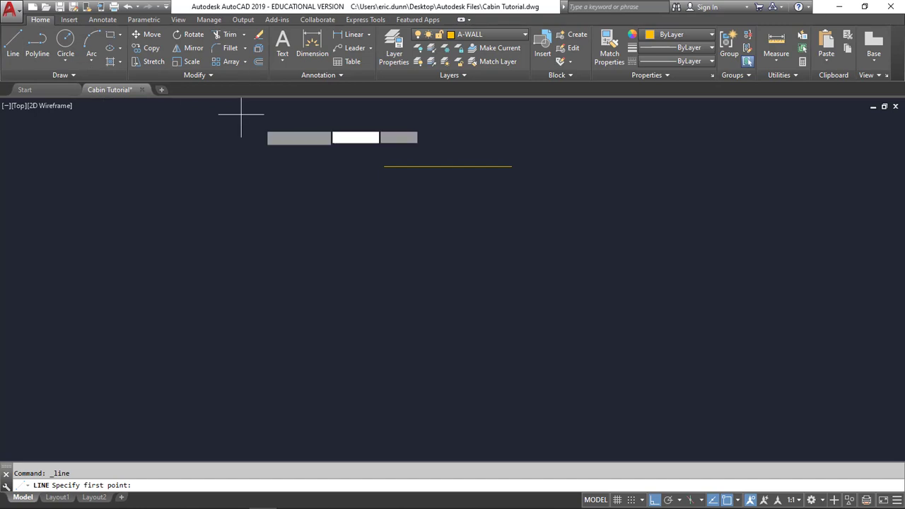
{"action": "left_click", "coordinate": [384, 167]}
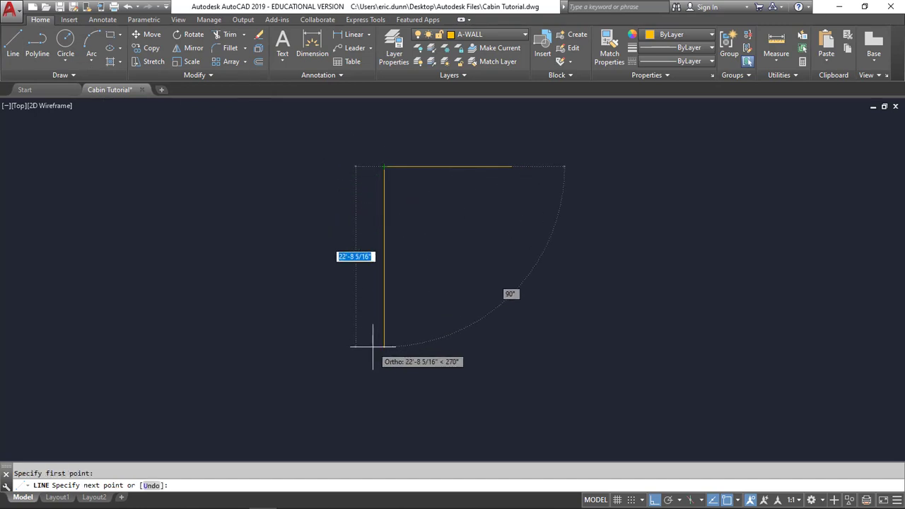
{"action": "type", "text": "2"}
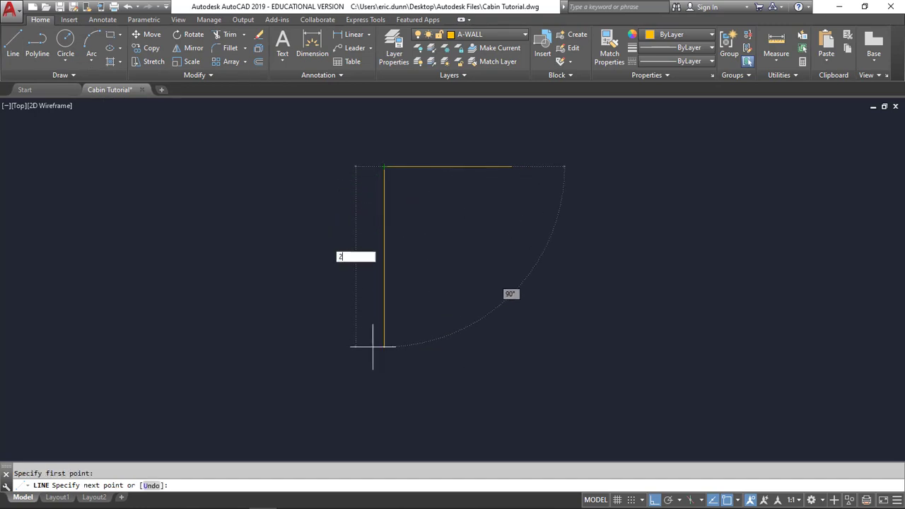
{"action": "type", "text": "8'"}
{"action": "key", "text": "Return"}
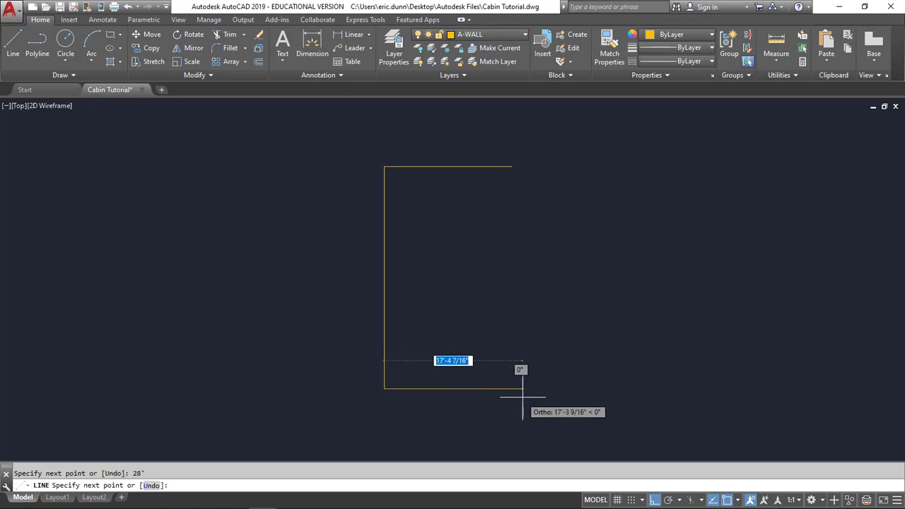
{"action": "type", "text": "16"}
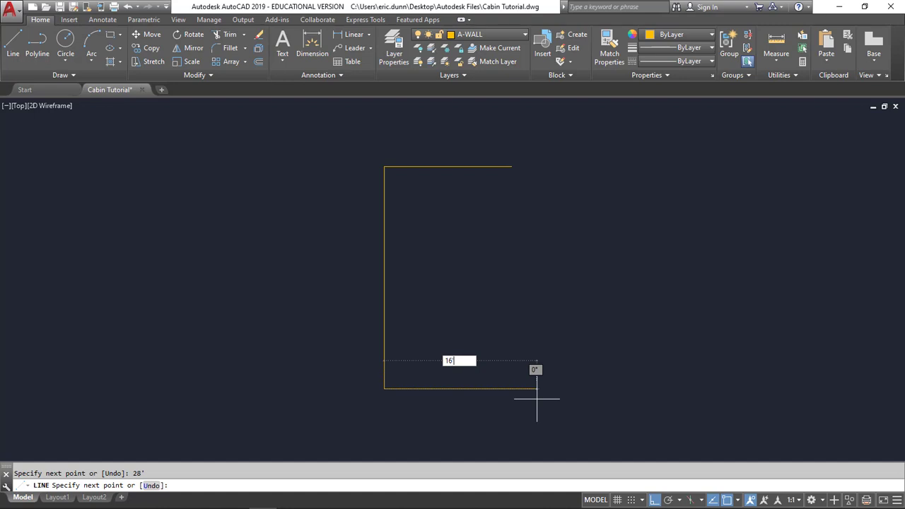
{"action": "type", "text": "'"}
{"action": "key", "text": "Return"}
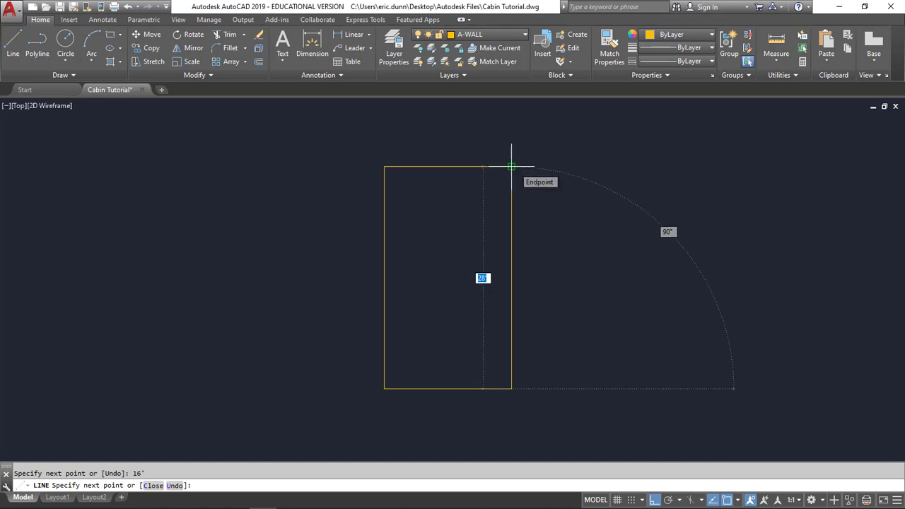
Step: Close the rectangle by running its right side up to the right endpoint of the top line, and end the Line command
{"action": "scroll", "coordinate": [511, 167], "scroll_direction": "up", "scroll_amount": 10}
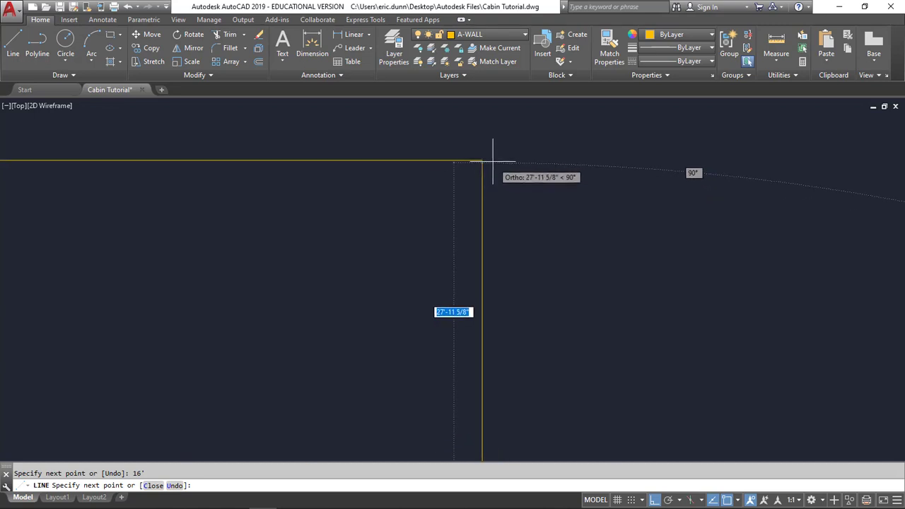
{"action": "left_click", "coordinate": [483, 160]}
{"action": "scroll", "coordinate": [545, 260], "scroll_direction": "down", "scroll_amount": 7}
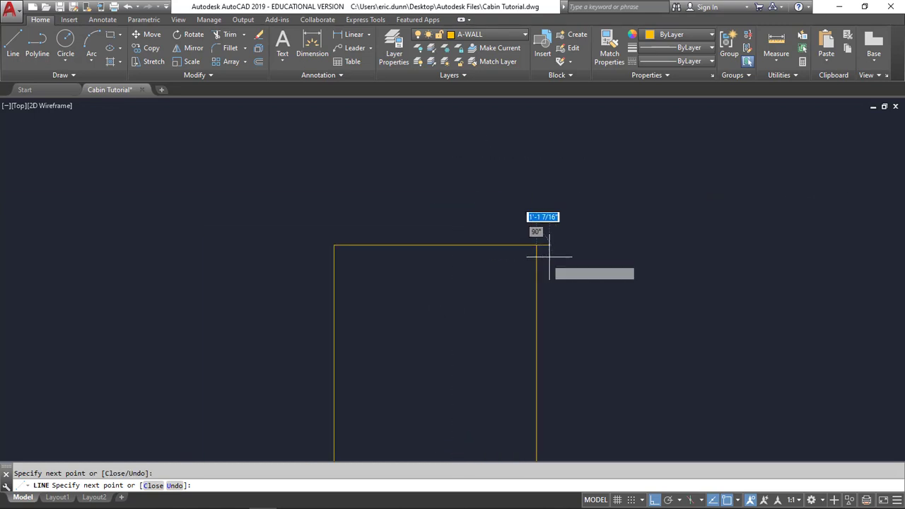
{"action": "scroll", "coordinate": [571, 293], "scroll_direction": "down", "scroll_amount": 2}
{"action": "middle_click_drag", "start_coordinate": [571, 323], "coordinate": [544, 234]}
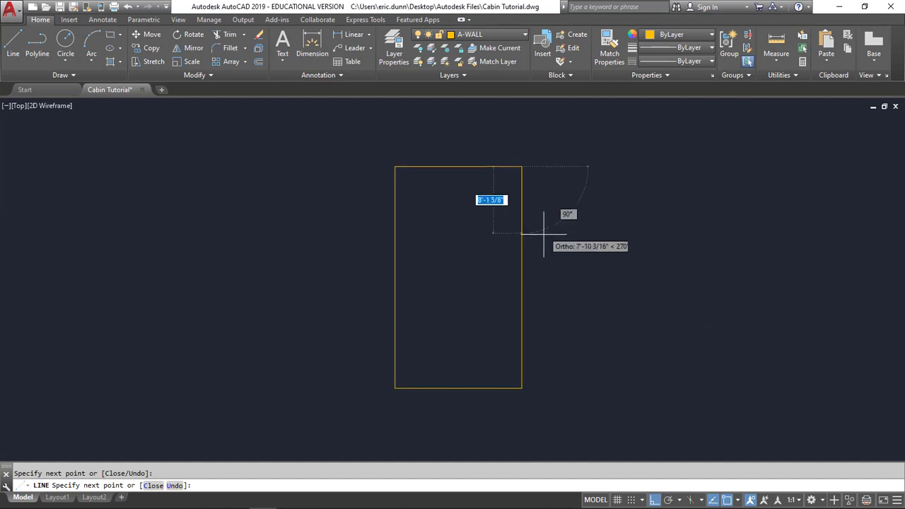
{"action": "key", "text": "Escape"}
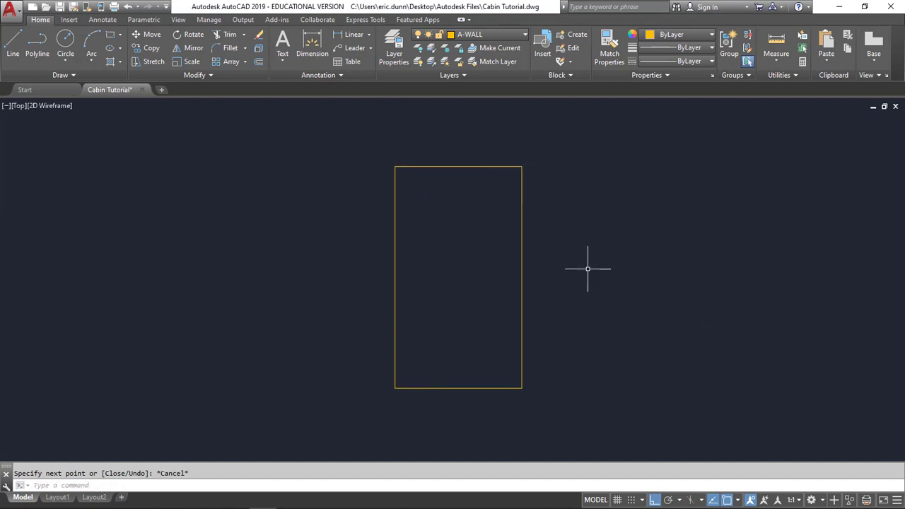
{"action": "scroll", "coordinate": [477, 247], "scroll_direction": "up", "scroll_amount": 2}
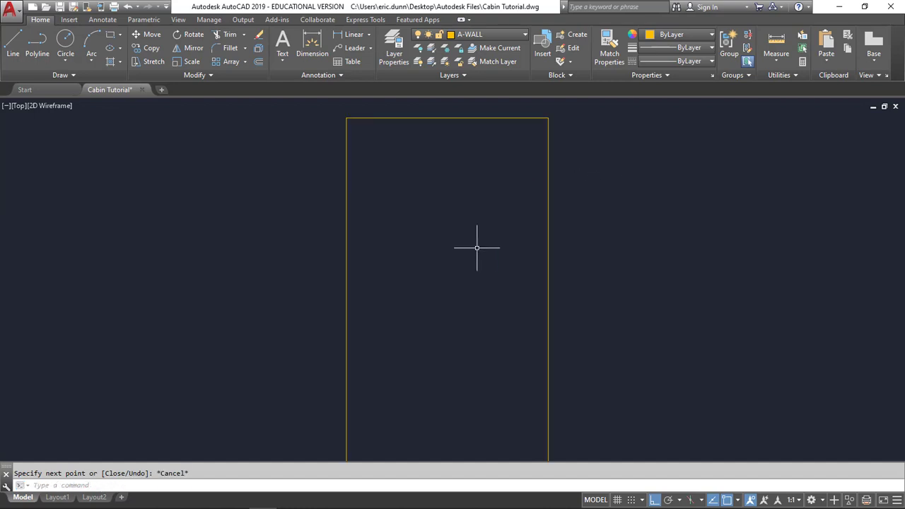
{"action": "scroll", "coordinate": [477, 248], "scroll_direction": "down", "scroll_amount": 2}
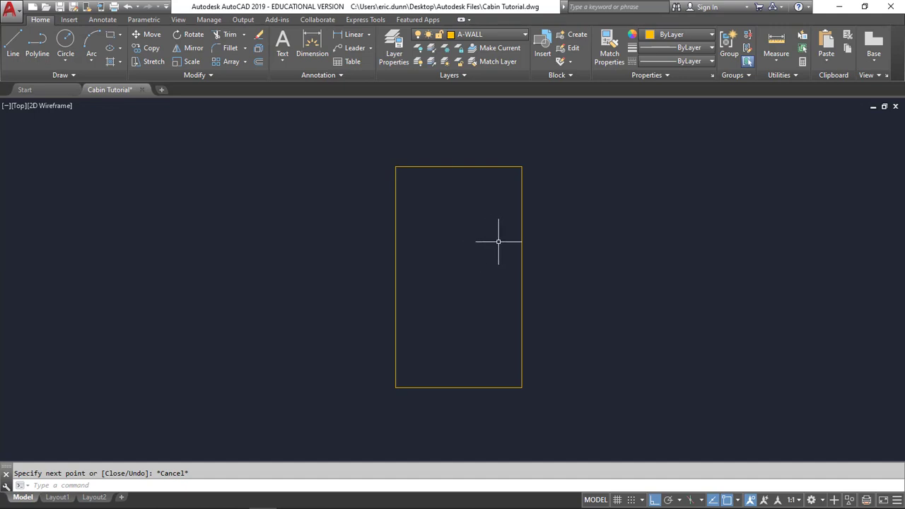
Step: Offset all four sides of the rectangle inward by 5.5" to give the exterior walls their thickness
{"action": "left_click", "coordinate": [259, 62]}
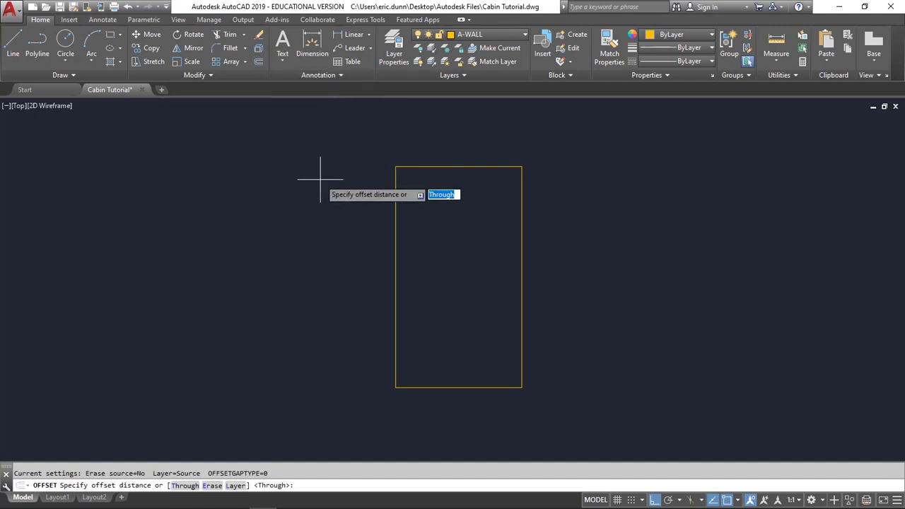
{"action": "type", "text": "5.5"}
{"action": "key", "text": "Return"}
{"action": "left_click", "coordinate": [396, 206]}
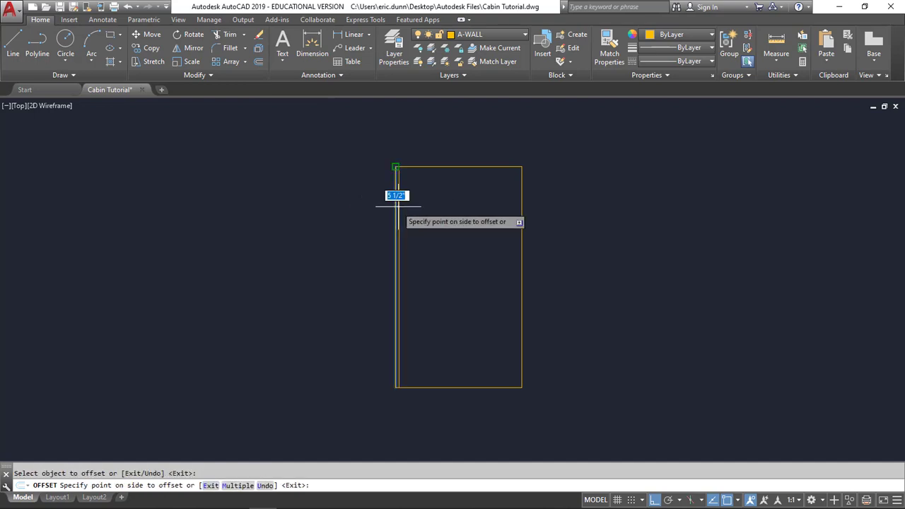
{"action": "left_click", "coordinate": [400, 209]}
{"action": "left_click", "coordinate": [432, 168]}
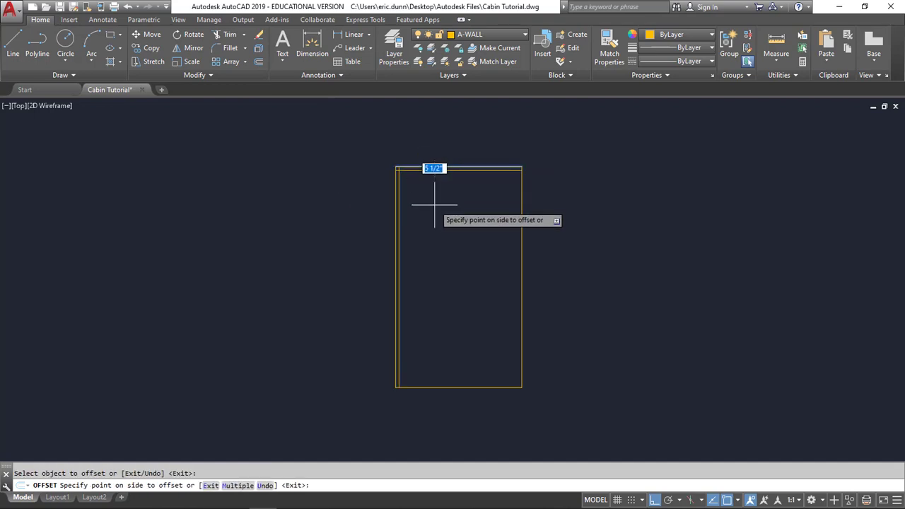
{"action": "left_click", "coordinate": [439, 201]}
{"action": "left_click", "coordinate": [522, 223]}
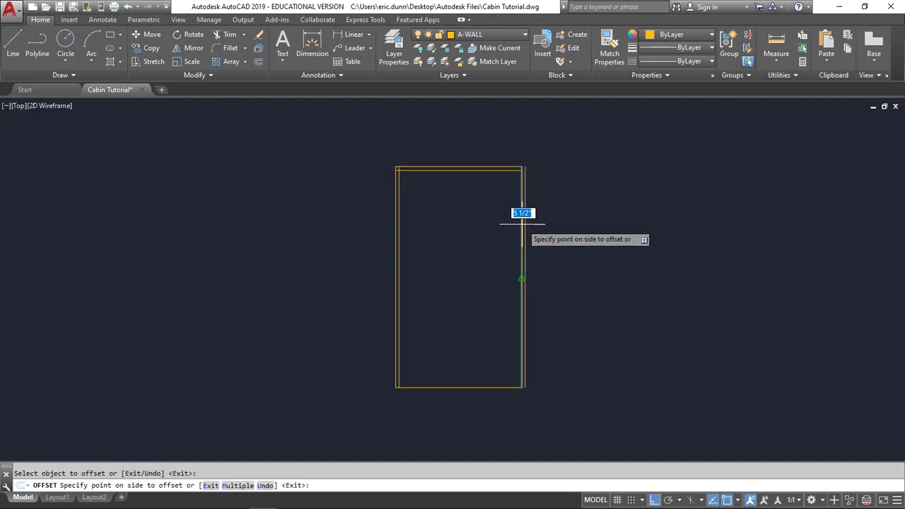
{"action": "left_click", "coordinate": [481, 223]}
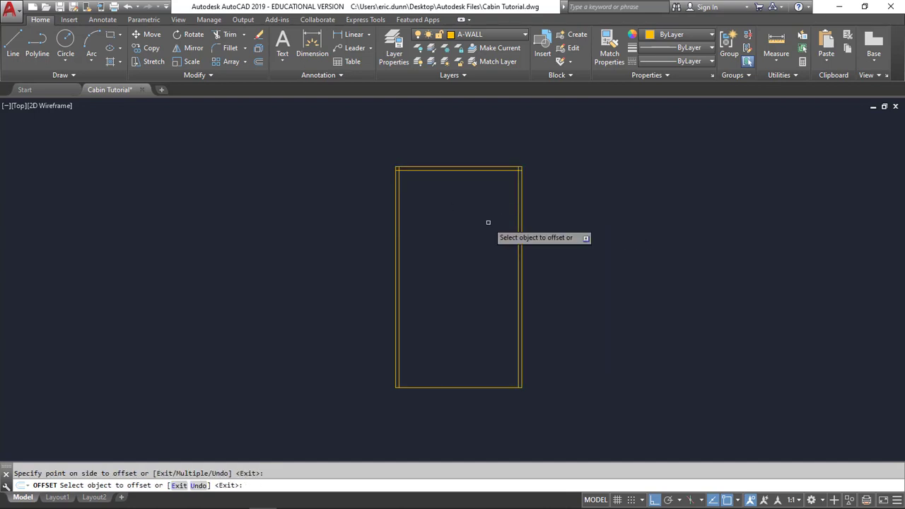
{"action": "left_click", "coordinate": [482, 385]}
{"action": "left_click", "coordinate": [474, 333]}
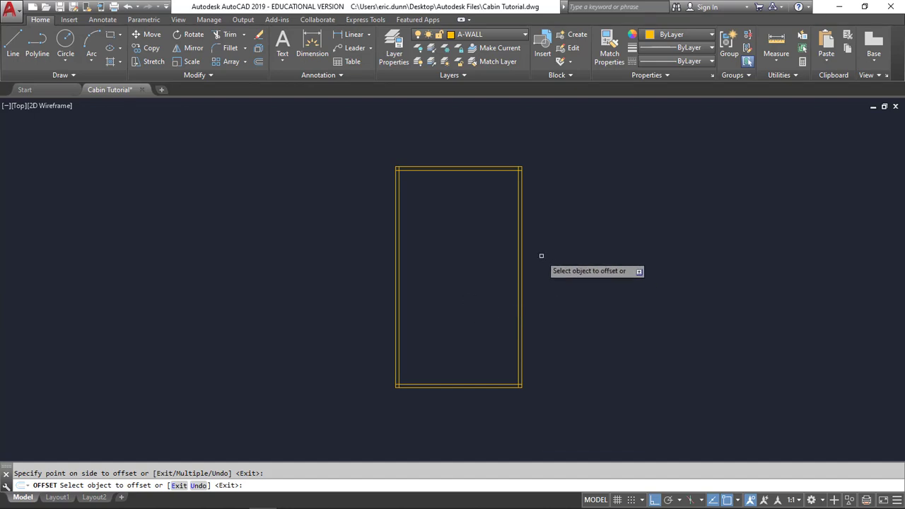
Step: End the Offset command with the exterior wall offsets complete
{"action": "scroll", "coordinate": [489, 290], "scroll_direction": "up", "scroll_amount": 1}
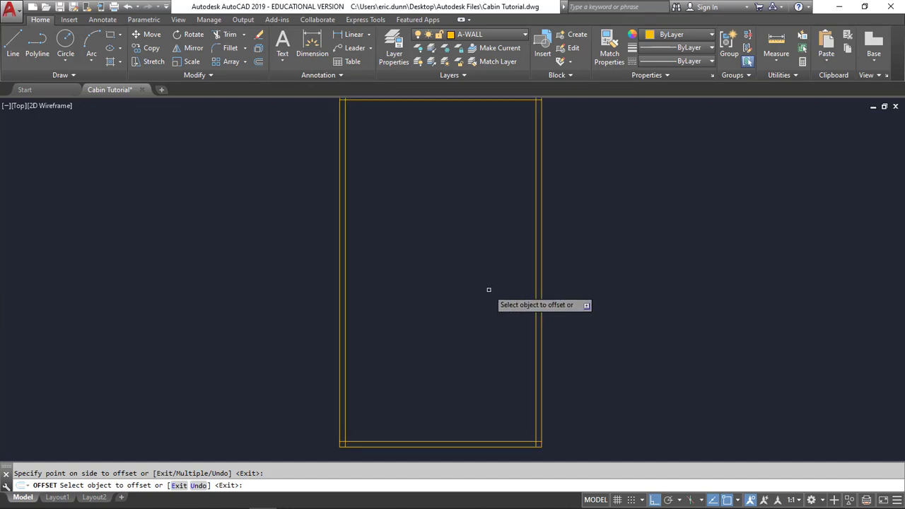
{"action": "scroll", "coordinate": [489, 289], "scroll_direction": "down", "scroll_amount": 1}
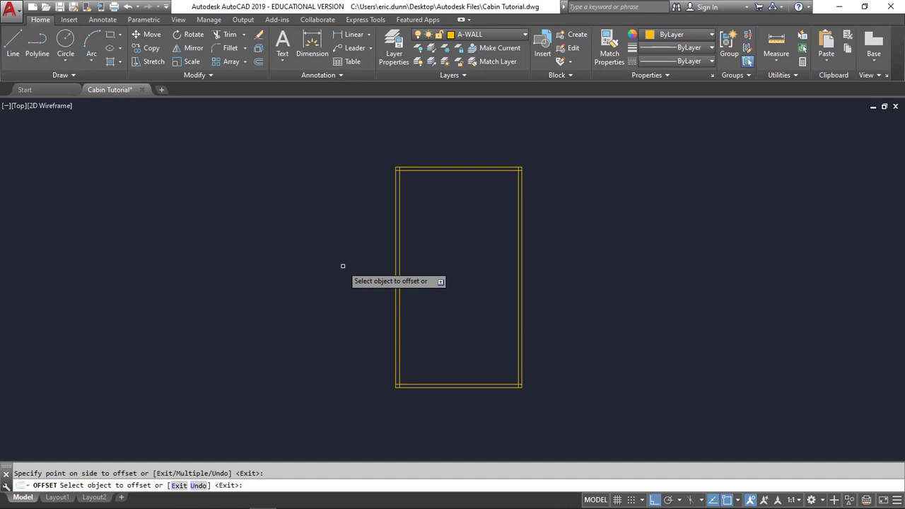
{"action": "key", "text": "Escape"}
Step: Trim the two overlapping inner wall line ends at the upper-left corner, using those inner lines as cutting edges
{"action": "scroll", "coordinate": [406, 174], "scroll_direction": "up", "scroll_amount": 2}
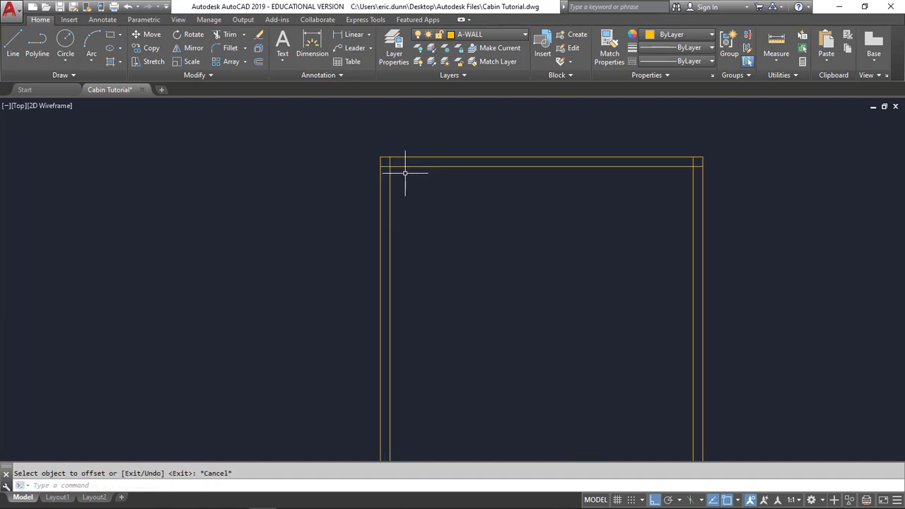
{"action": "scroll", "coordinate": [405, 172], "scroll_direction": "up", "scroll_amount": 1}
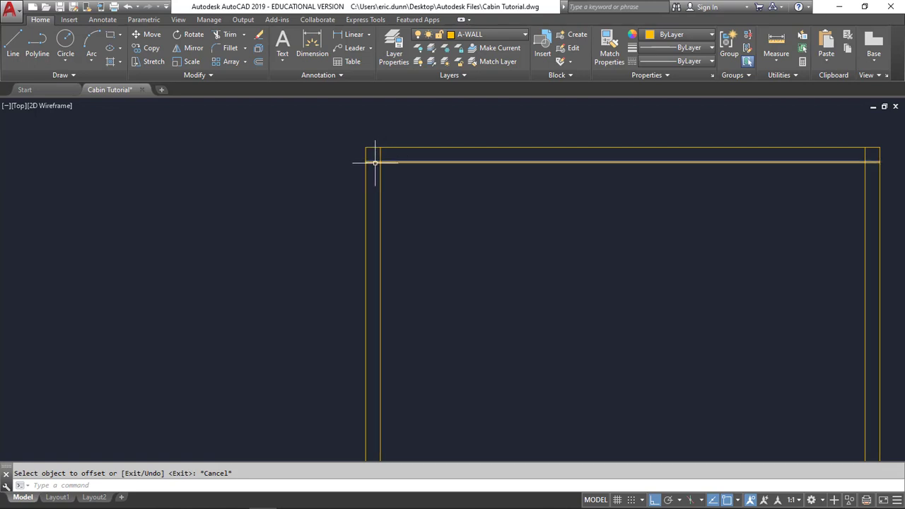
{"action": "scroll", "coordinate": [424, 186], "scroll_direction": "up", "scroll_amount": 1}
{"action": "middle_click_drag", "start_coordinate": [425, 187], "coordinate": [279, 222]}
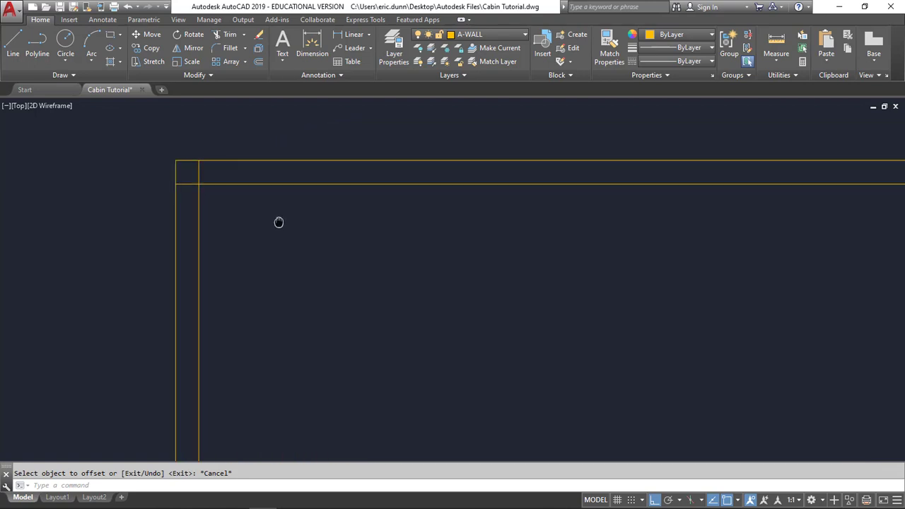
{"action": "scroll", "coordinate": [354, 217], "scroll_direction": "down", "scroll_amount": 2}
{"action": "mouse_move", "coordinate": [388, 219]}
{"action": "middle_mouse_down"}
{"action": "mouse_move", "coordinate": [356, 212]}
{"action": "mouse_move", "coordinate": [369, 199]}
{"action": "middle_mouse_up"}
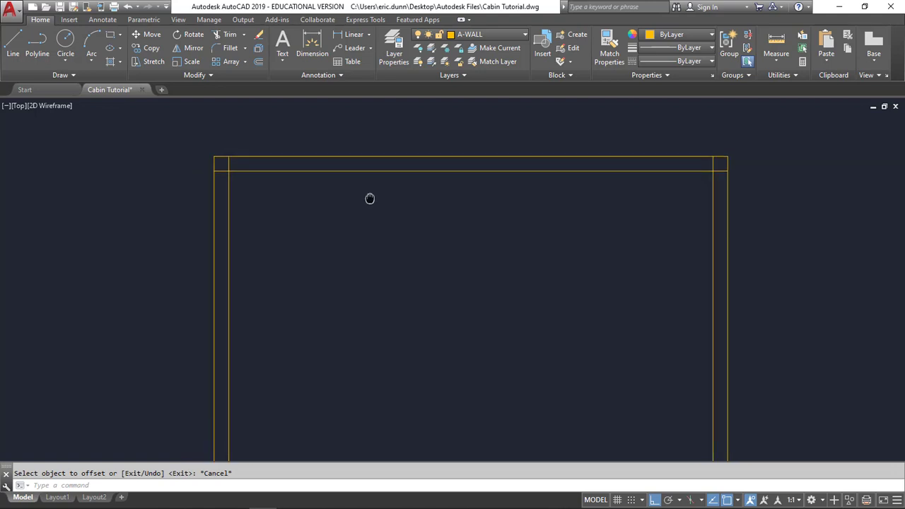
{"action": "left_click", "coordinate": [229, 35]}
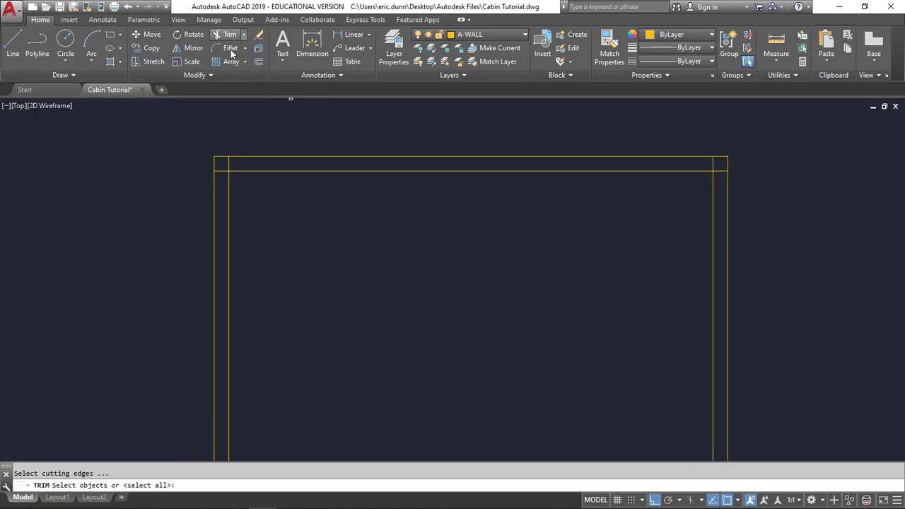
{"action": "left_click", "coordinate": [261, 170]}
{"action": "left_click", "coordinate": [230, 181]}
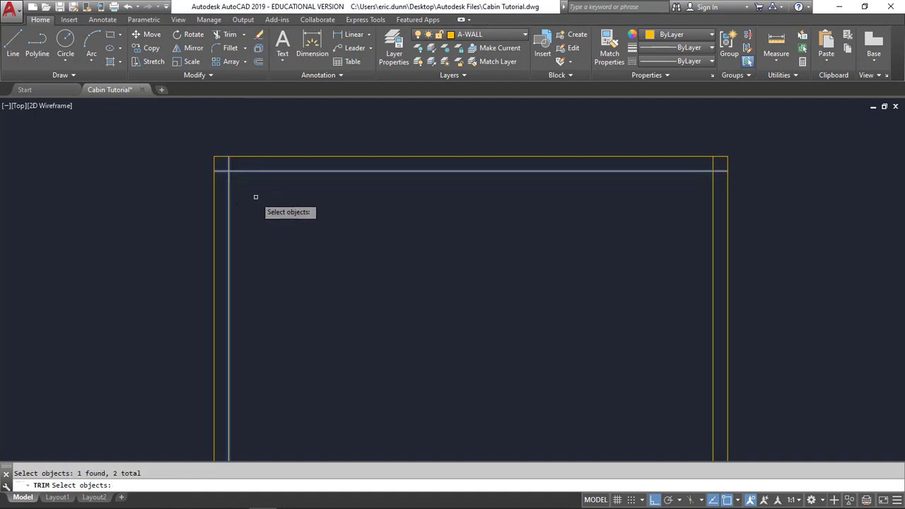
{"action": "key", "text": "Return"}
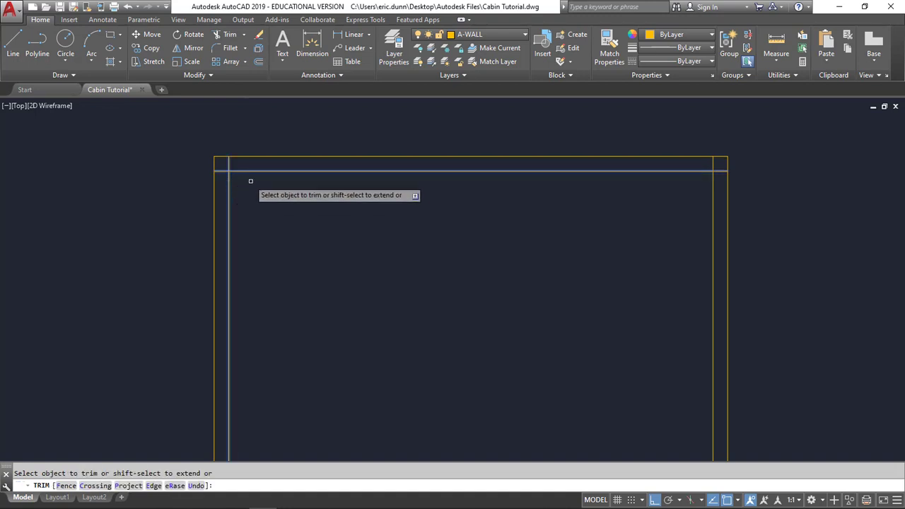
{"action": "left_click", "coordinate": [228, 164]}
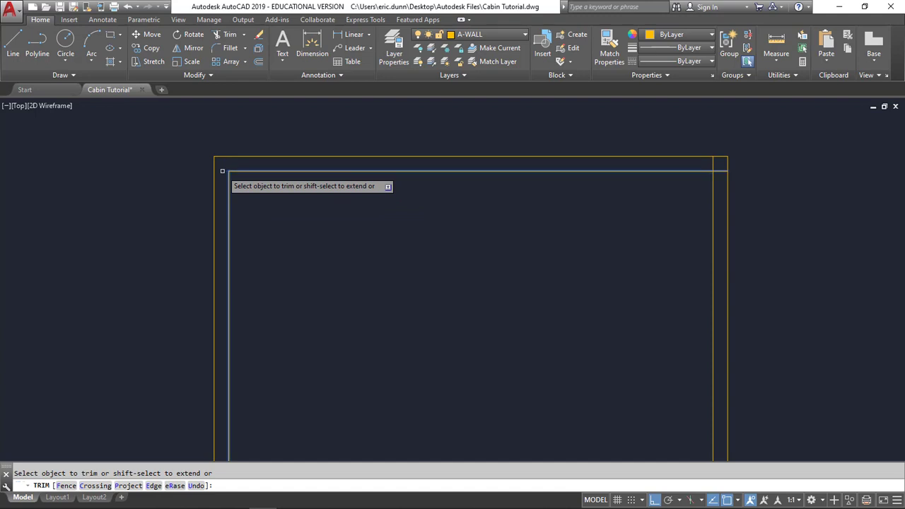
{"action": "key", "text": "Return"}
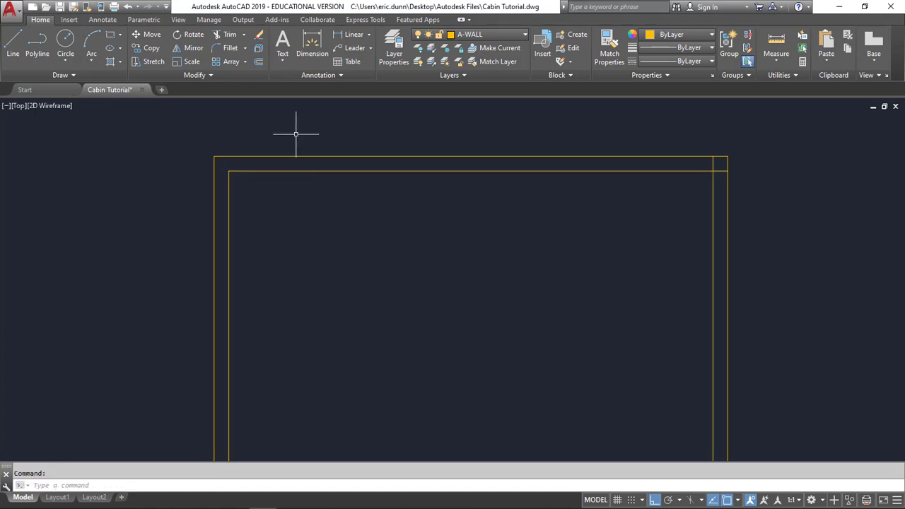
Step: Fillet the top and right inner wall lines into a clean square corner at the upper right
{"action": "left_click", "coordinate": [226, 51]}
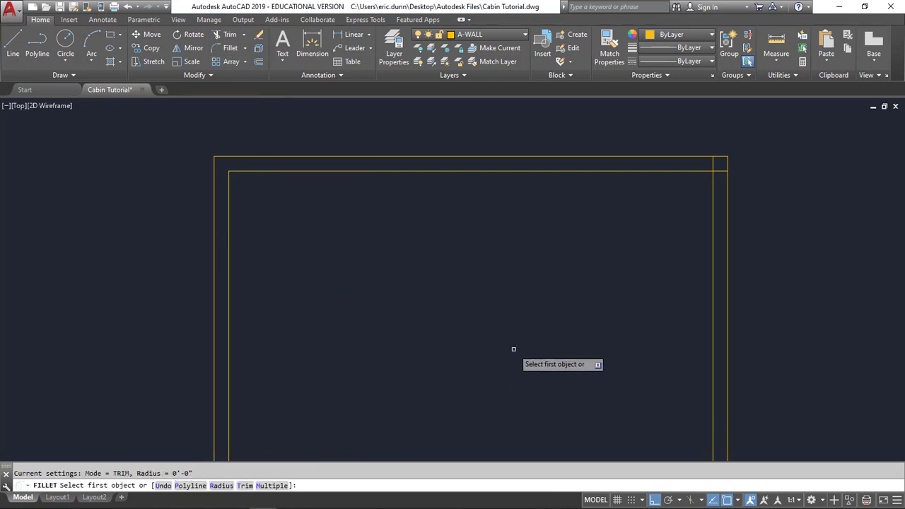
{"action": "left_click", "coordinate": [672, 172]}
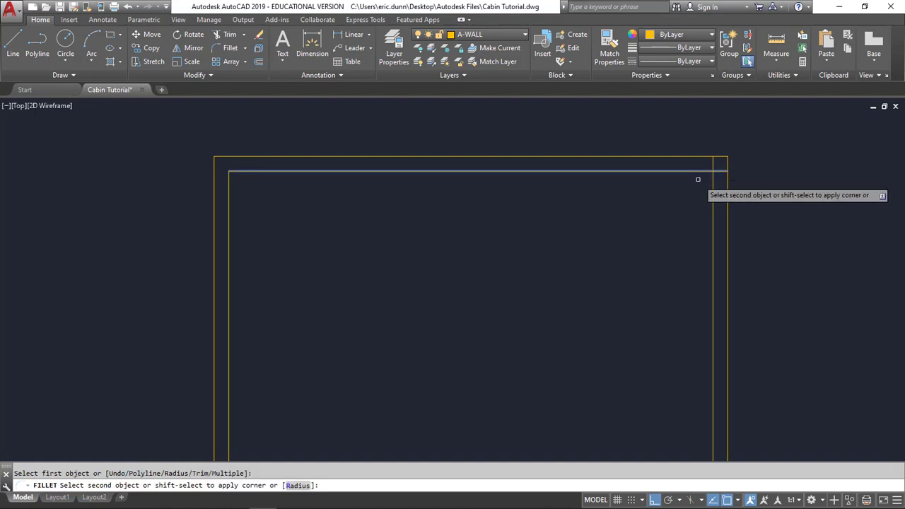
{"action": "left_click", "coordinate": [713, 195]}
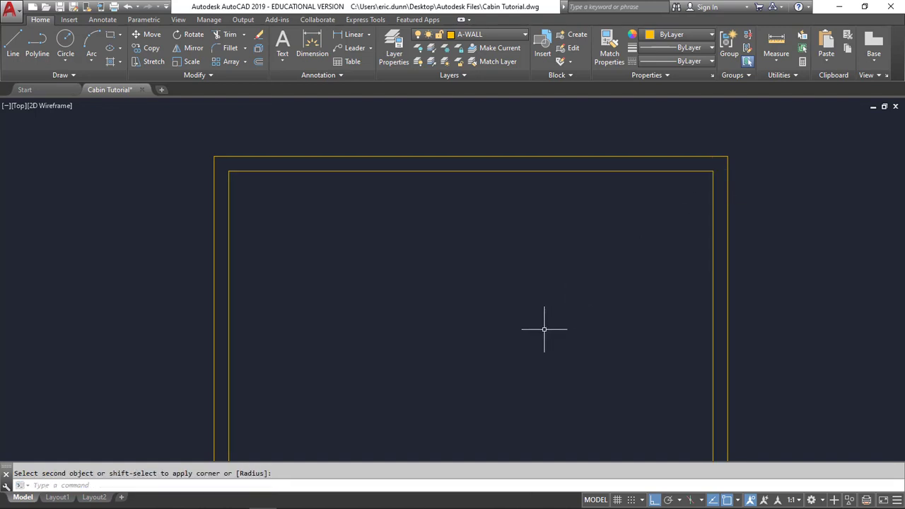
Step: Fillet the bottom and left inner wall lines into a clean square corner at the lower left
{"action": "scroll", "coordinate": [517, 344], "scroll_direction": "down", "scroll_amount": 3}
{"action": "middle_click_drag", "start_coordinate": [496, 397], "coordinate": [499, 186]}
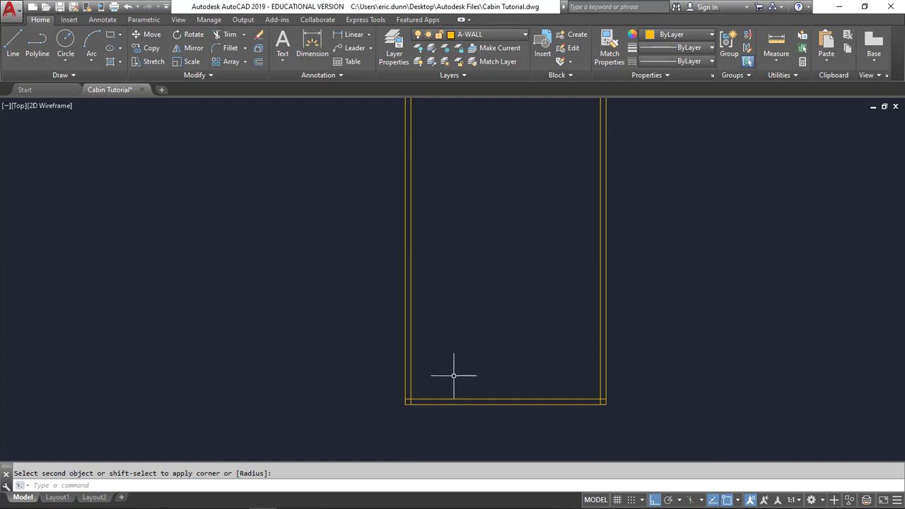
{"action": "scroll", "coordinate": [451, 363], "scroll_direction": "up", "scroll_amount": 4}
{"action": "middle_click_drag", "start_coordinate": [449, 364], "coordinate": [323, 222]}
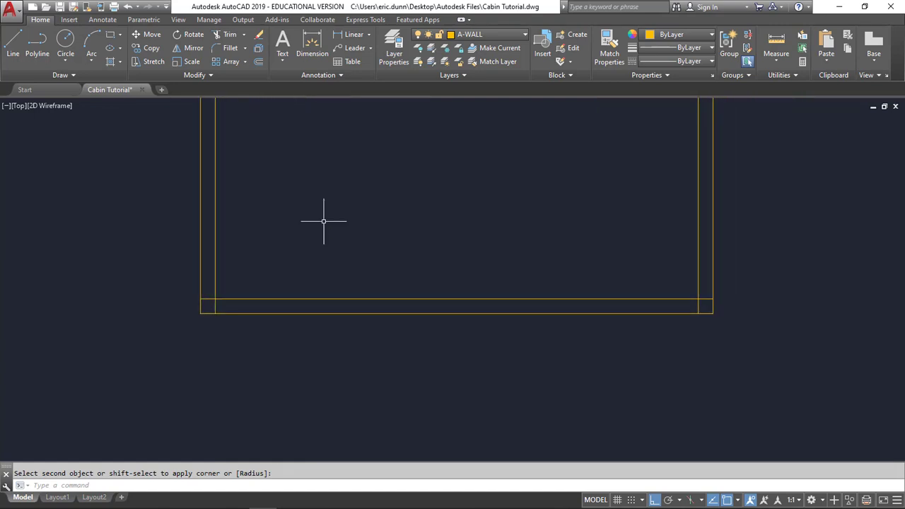
{"action": "right_click", "coordinate": [336, 184]}
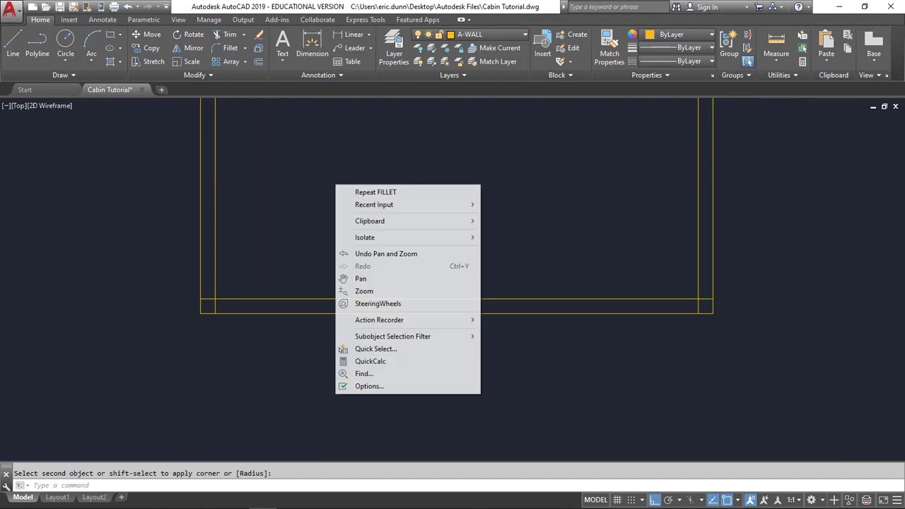
{"action": "left_click", "coordinate": [363, 193]}
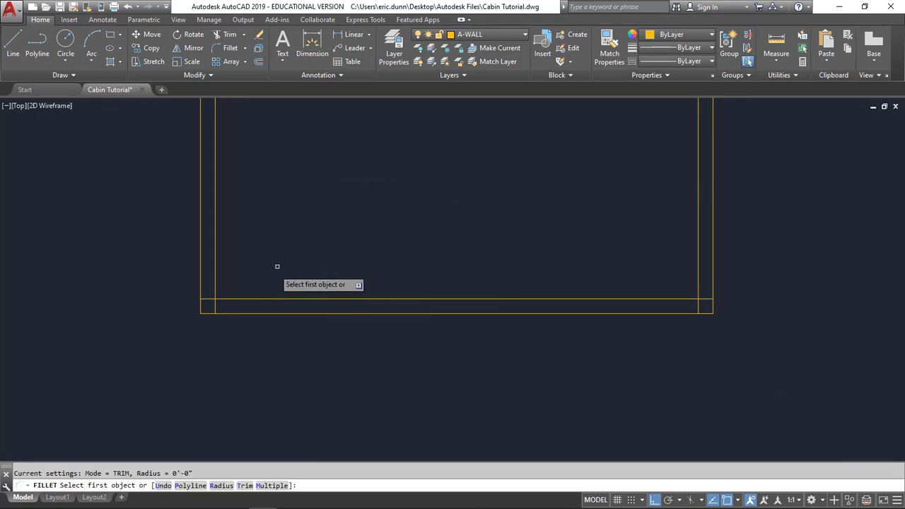
{"action": "left_click", "coordinate": [258, 299]}
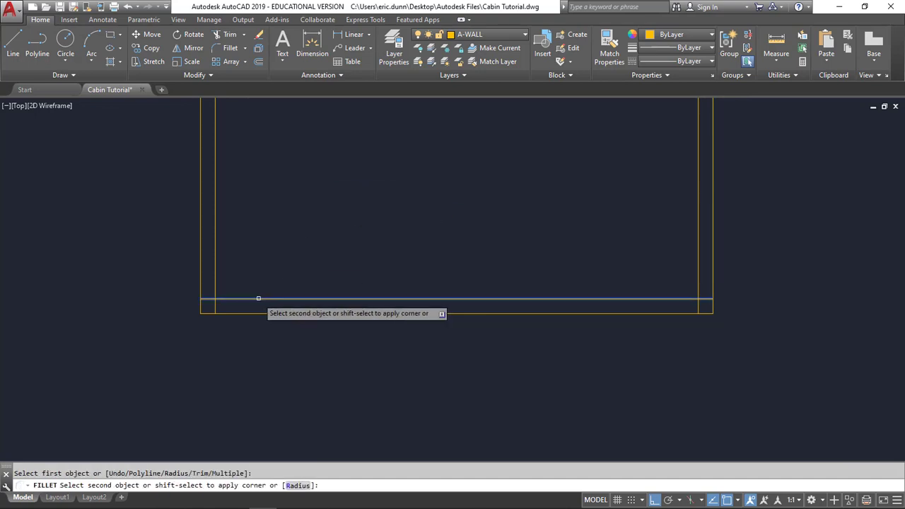
{"action": "left_click", "coordinate": [215, 283]}
Step: Repeat the Fillet on the bottom and right inner wall lines to clean up the lower-right corner
{"action": "right_click", "coordinate": [376, 234]}
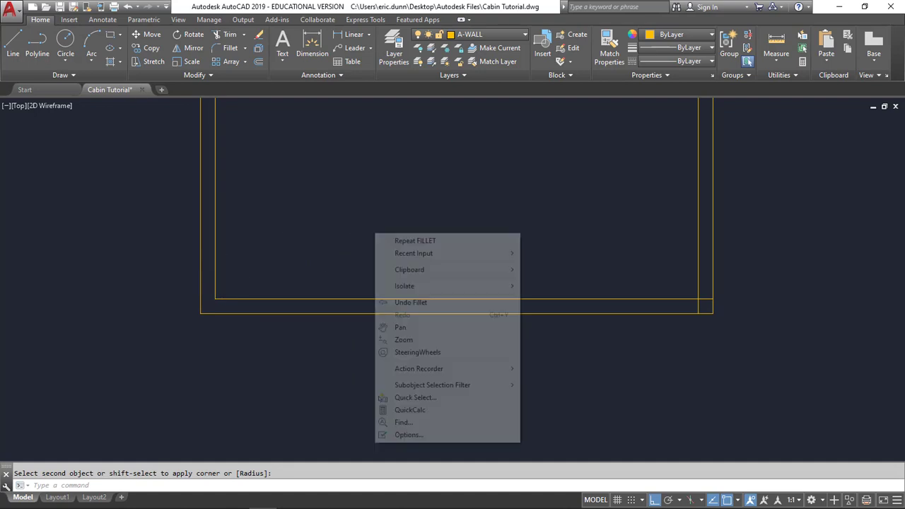
{"action": "left_click", "coordinate": [398, 242]}
{"action": "left_click", "coordinate": [644, 299]}
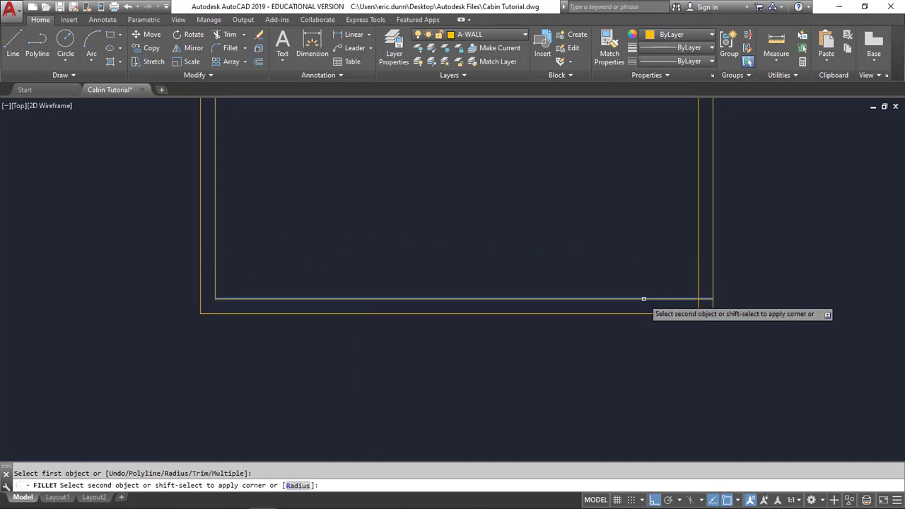
{"action": "left_click", "coordinate": [698, 275]}
Step: Offset the inner line of the left exterior wall 5' to the right, into the cabin, for an interior wall
{"action": "scroll", "coordinate": [532, 233], "scroll_direction": "down", "scroll_amount": 1}
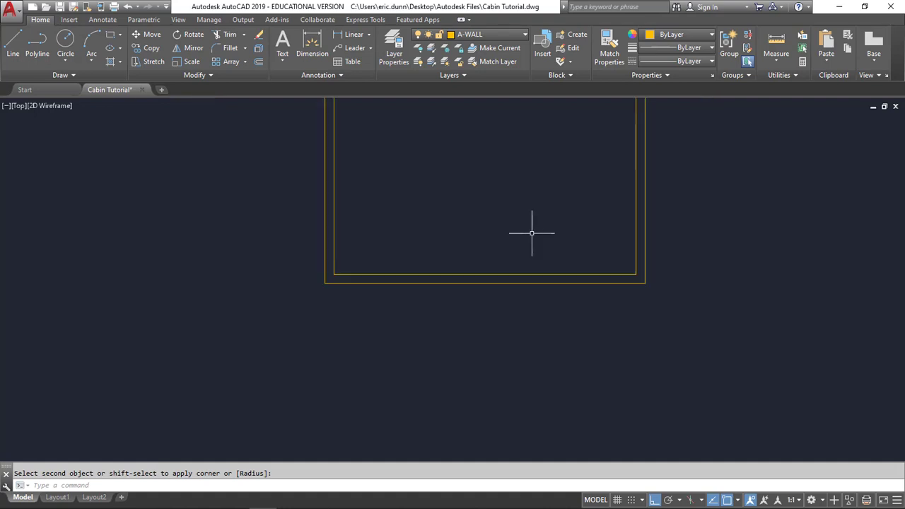
{"action": "scroll", "coordinate": [532, 234], "scroll_direction": "down", "scroll_amount": 1}
{"action": "middle_click_drag", "start_coordinate": [499, 198], "coordinate": [445, 370]}
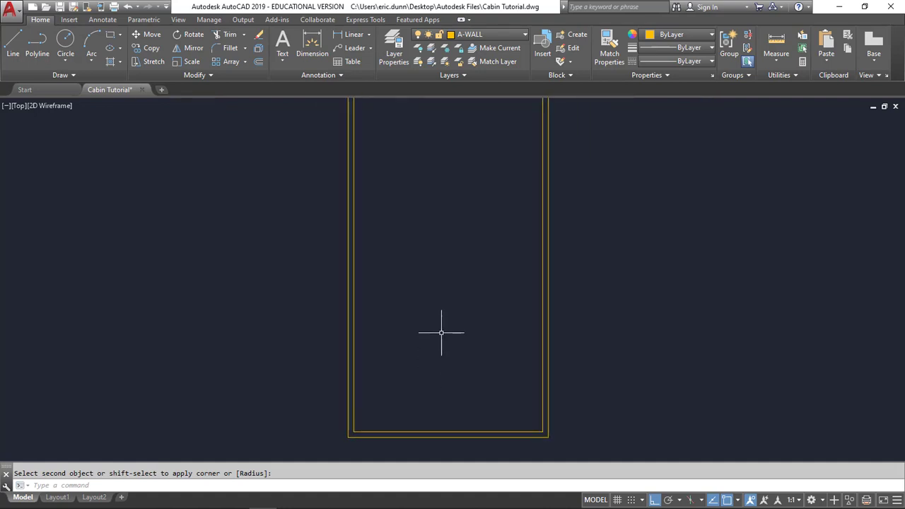
{"action": "scroll", "coordinate": [441, 332], "scroll_direction": "down", "scroll_amount": 1}
{"action": "middle_click_drag", "start_coordinate": [441, 337], "coordinate": [437, 304]}
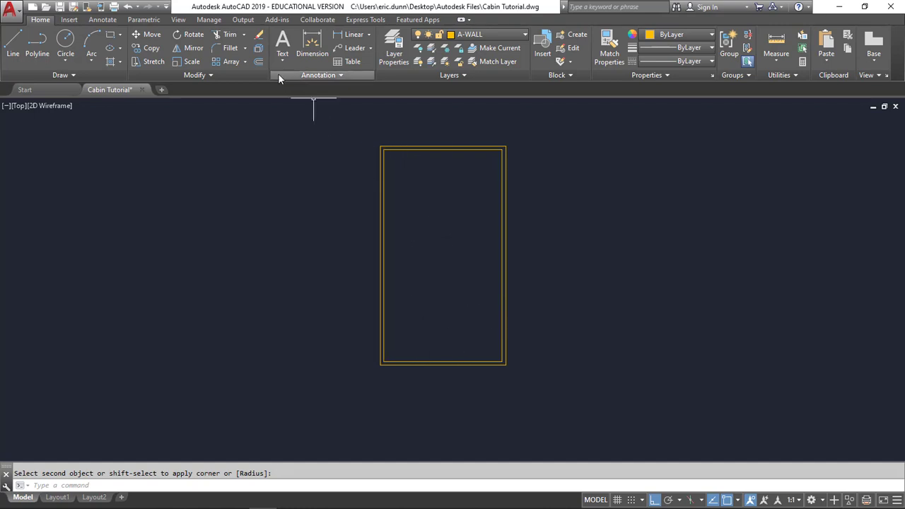
{"action": "left_click", "coordinate": [258, 62]}
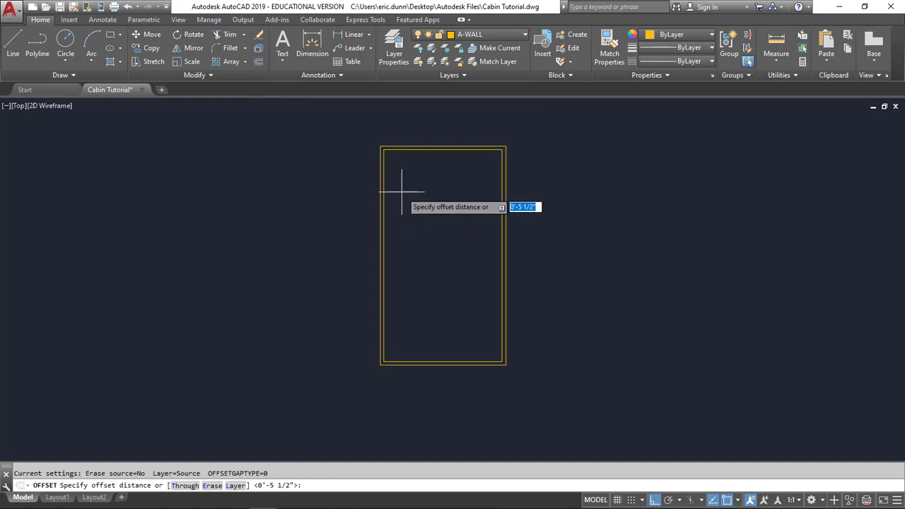
{"action": "middle_click_drag", "start_coordinate": [404, 195], "coordinate": [376, 241]}
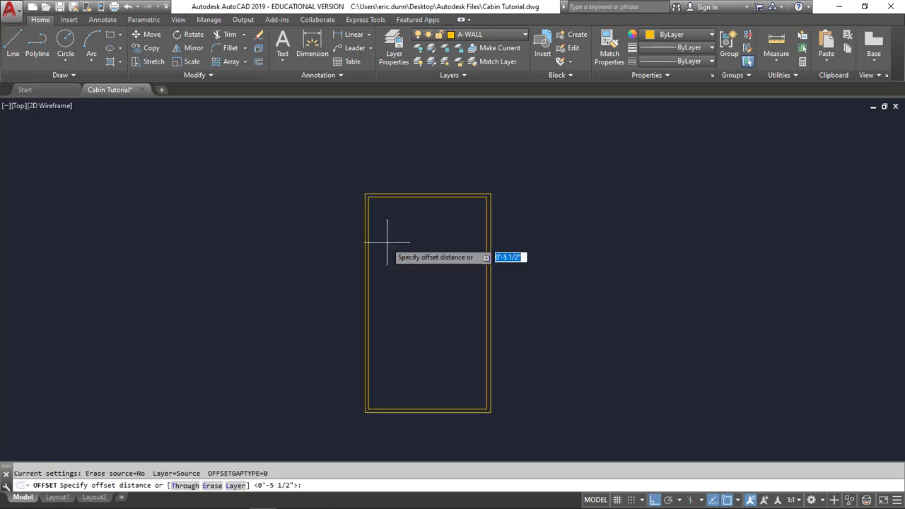
{"action": "scroll", "coordinate": [357, 233], "scroll_direction": "up", "scroll_amount": 4}
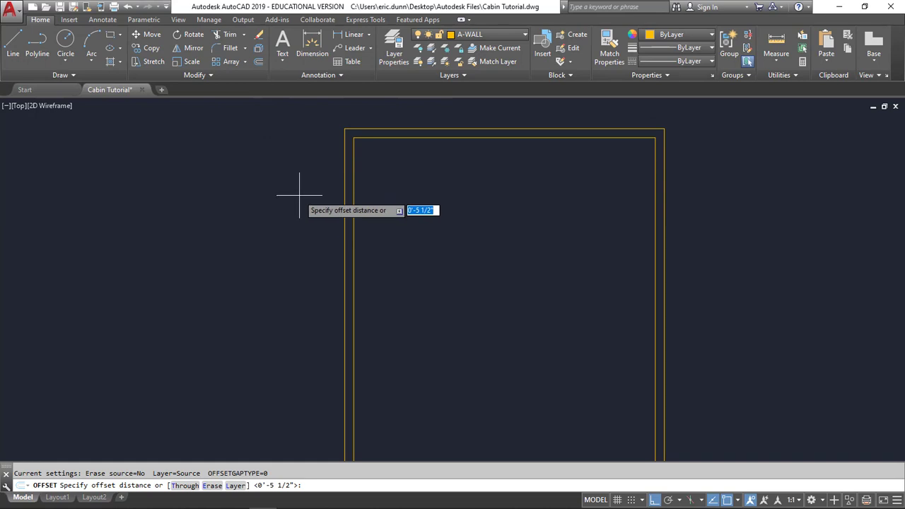
{"action": "type", "text": "5"}
{"action": "key", "text": "Return"}
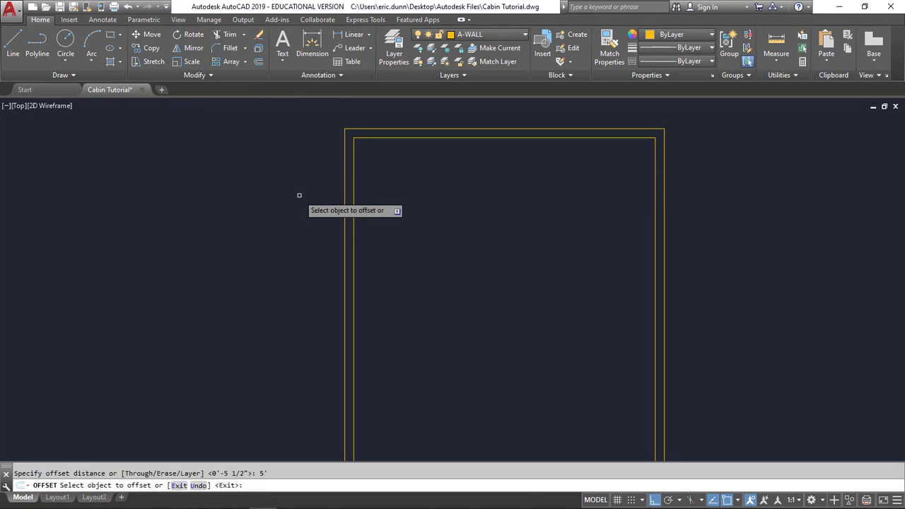
{"action": "left_click", "coordinate": [354, 200]}
{"action": "left_click", "coordinate": [470, 214]}
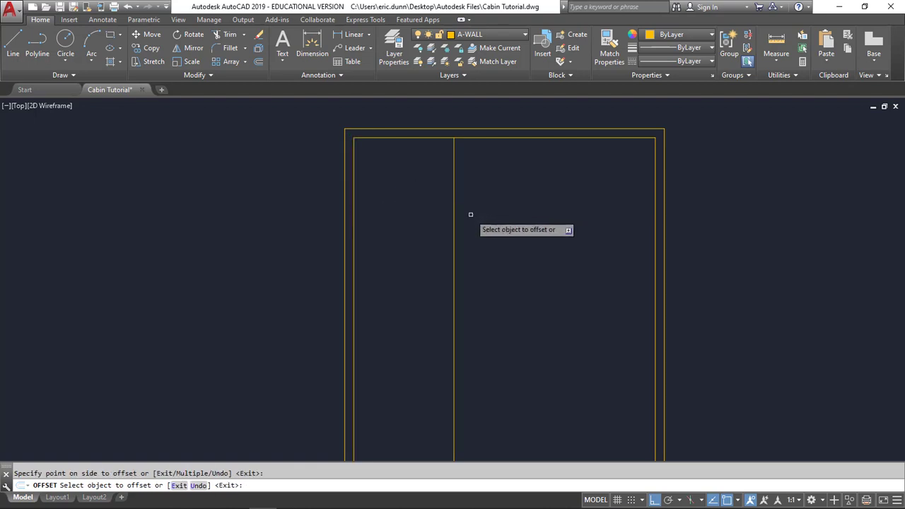
Step: Offset the new vertical interior wall line 3.5" to the right to give the wall its thickness
{"action": "left_click", "coordinate": [259, 63]}
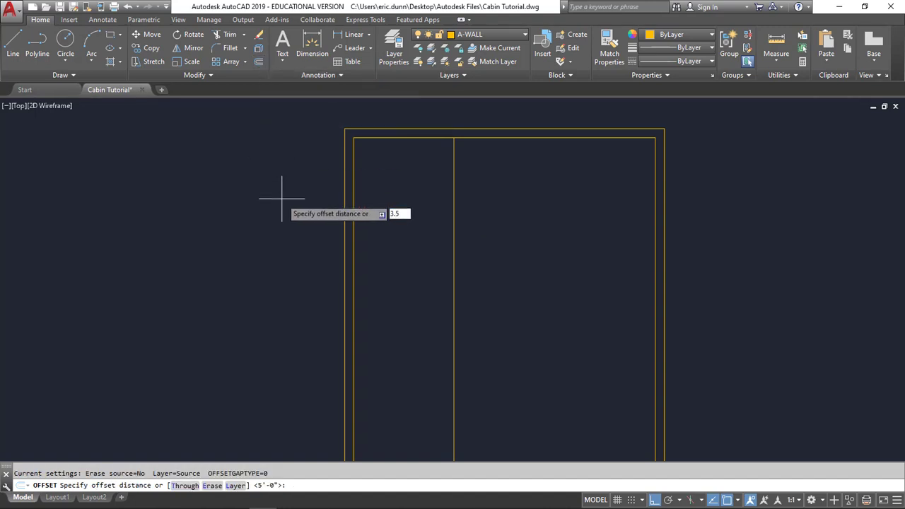
{"action": "key", "text": "Return"}
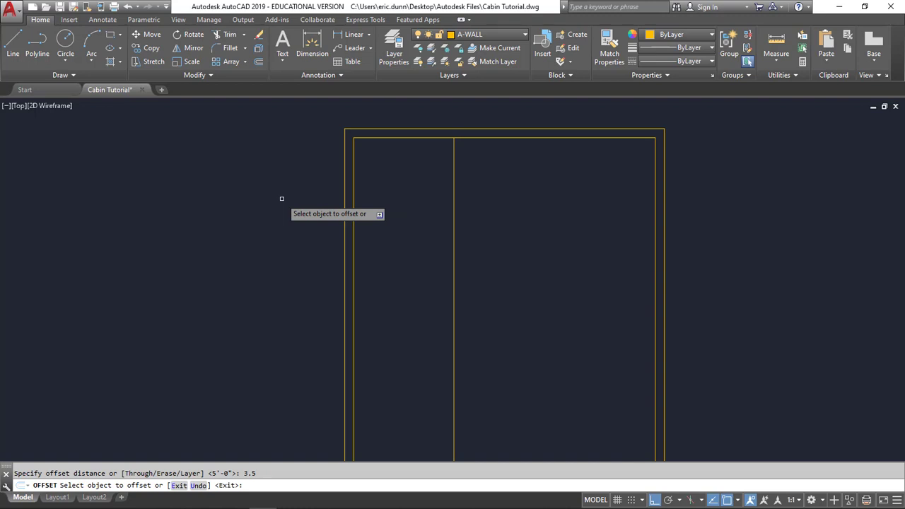
{"action": "left_click", "coordinate": [454, 202]}
{"action": "left_click", "coordinate": [463, 203]}
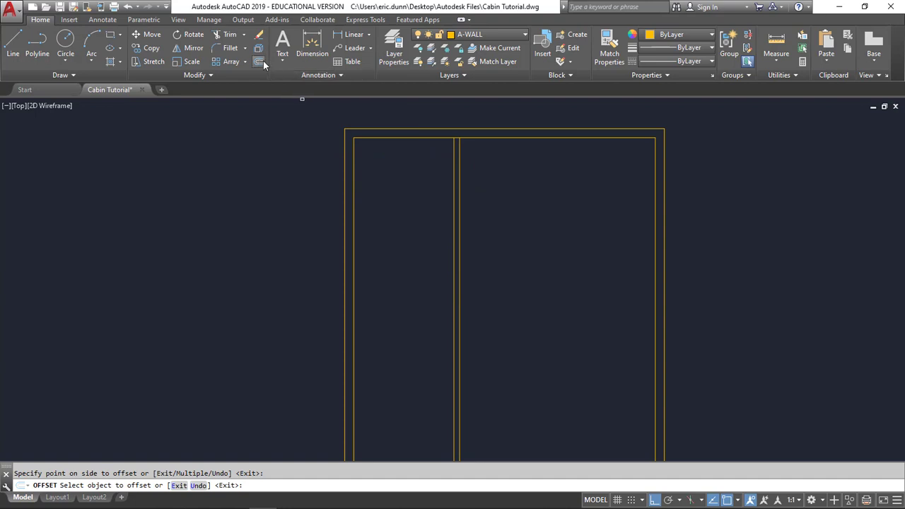
Step: Offset the inner line of the top exterior wall 6' downward into the cabin for a horizontal interior wall
{"action": "key", "text": "Return"}
{"action": "key", "text": "Return"}
{"action": "type", "text": "6"}
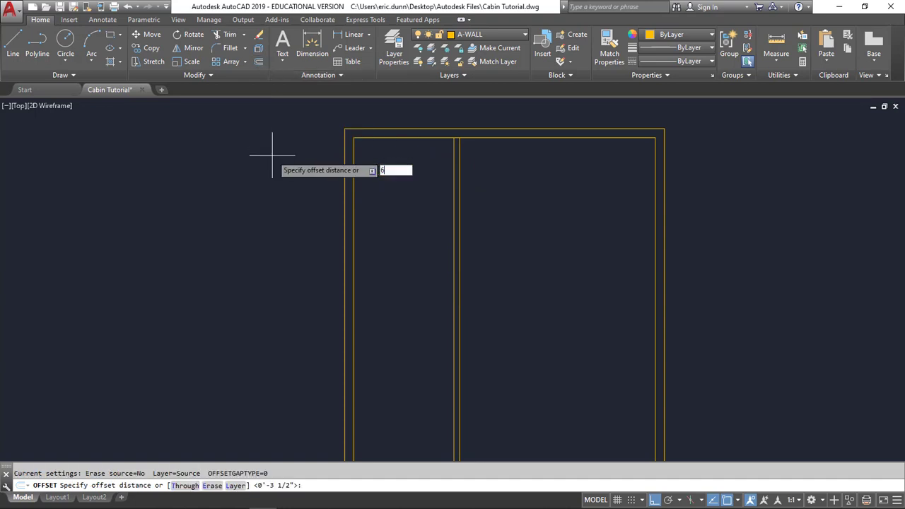
{"action": "type", "text": "'"}
{"action": "key", "text": "Return"}
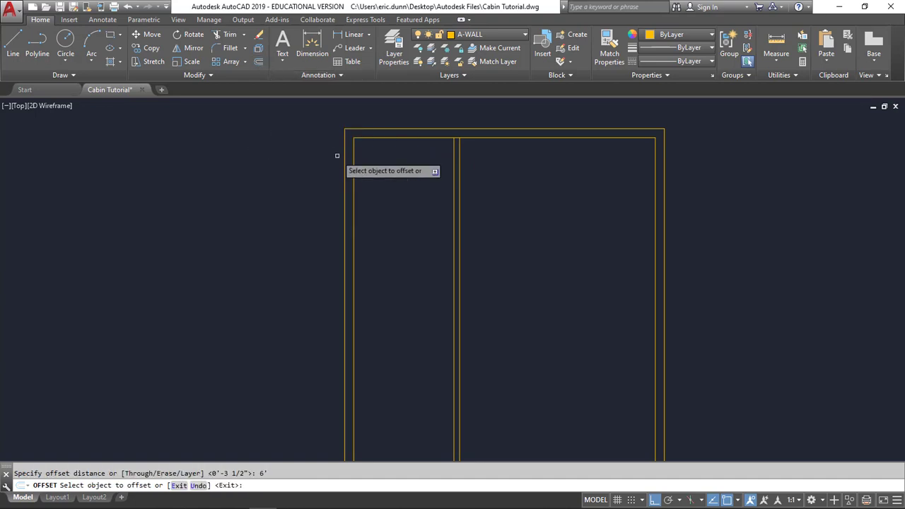
{"action": "left_click", "coordinate": [385, 136]}
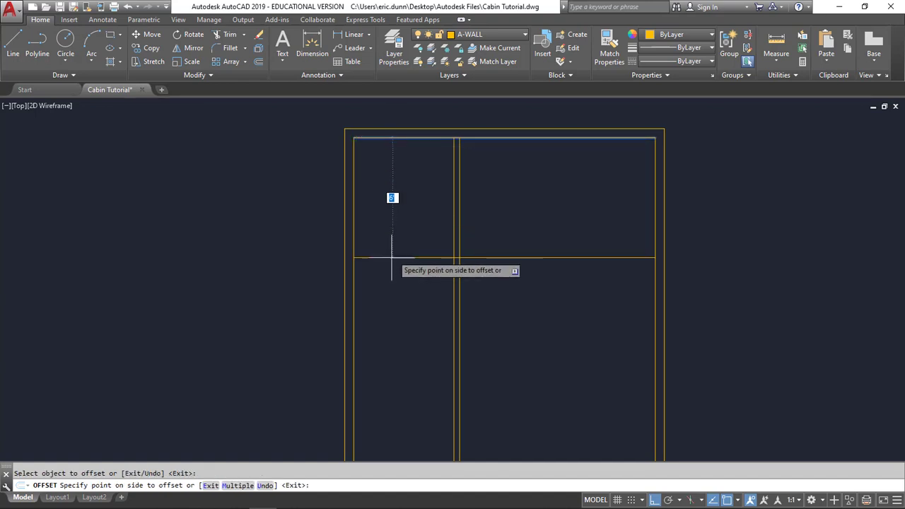
{"action": "left_click", "coordinate": [368, 307]}
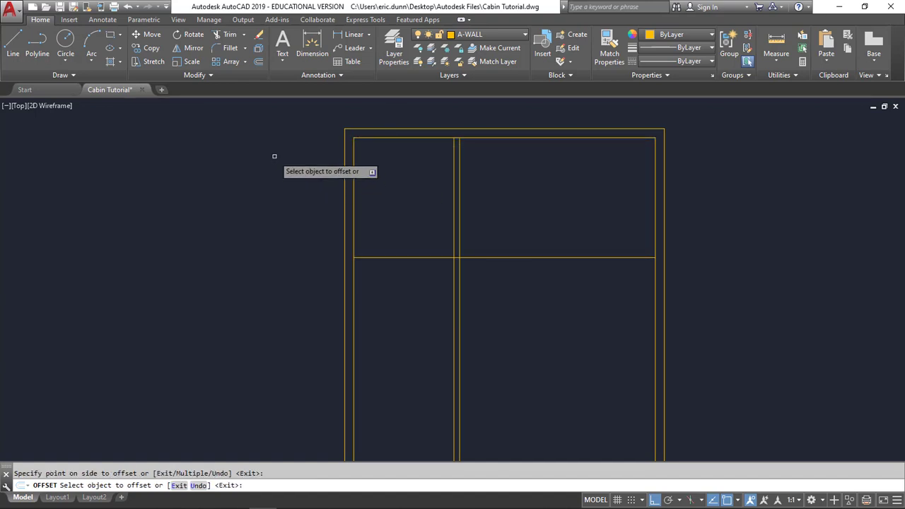
{"action": "key", "text": "Escape"}
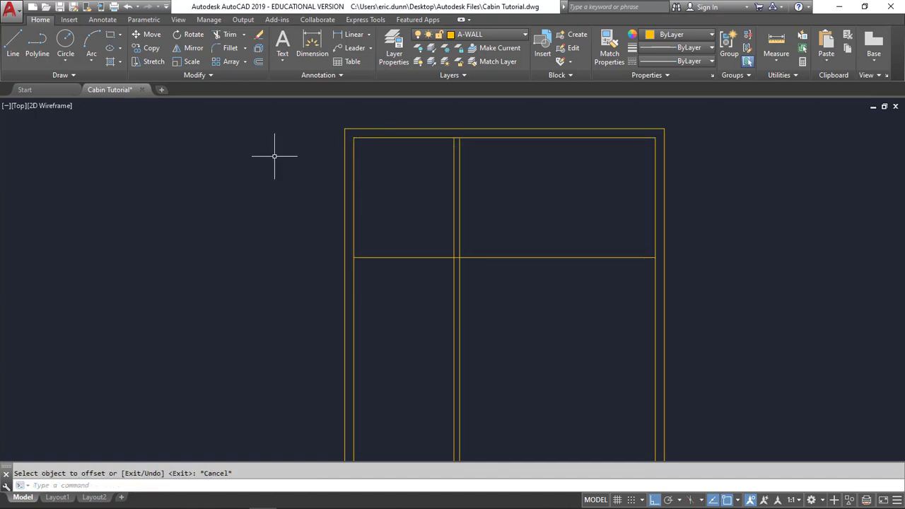
Step: Offset the new horizontal interior wall line 3.5" downward to give the wall its thickness
{"action": "left_click", "coordinate": [259, 62]}
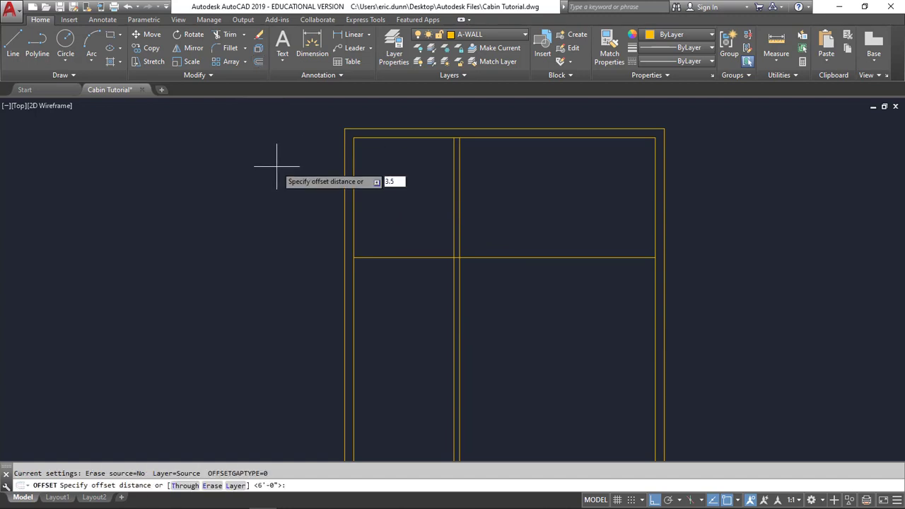
{"action": "key", "text": "Return"}
{"action": "left_click", "coordinate": [407, 259]}
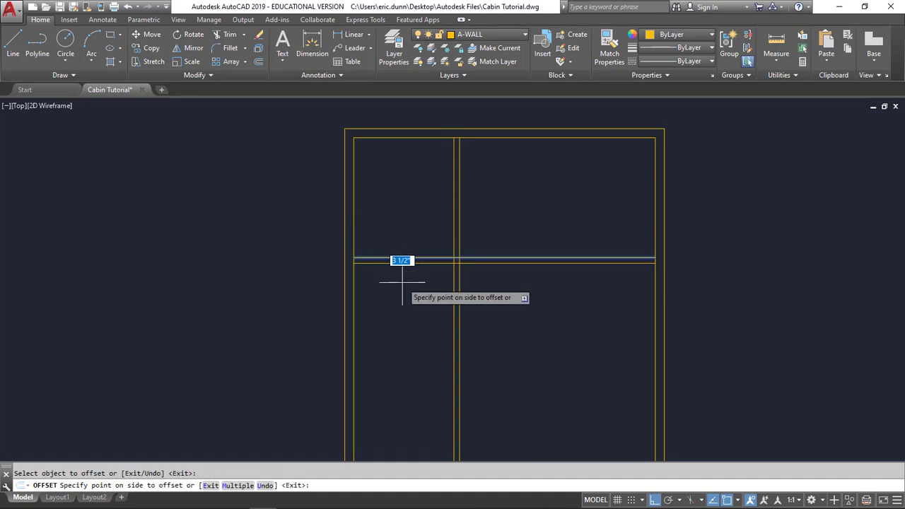
{"action": "left_click", "coordinate": [403, 282]}
Step: Offset the lower line of the horizontal interior wall 8' downward to start a second horizontal wall
{"action": "middle_click_drag", "start_coordinate": [473, 317], "coordinate": [436, 301]}
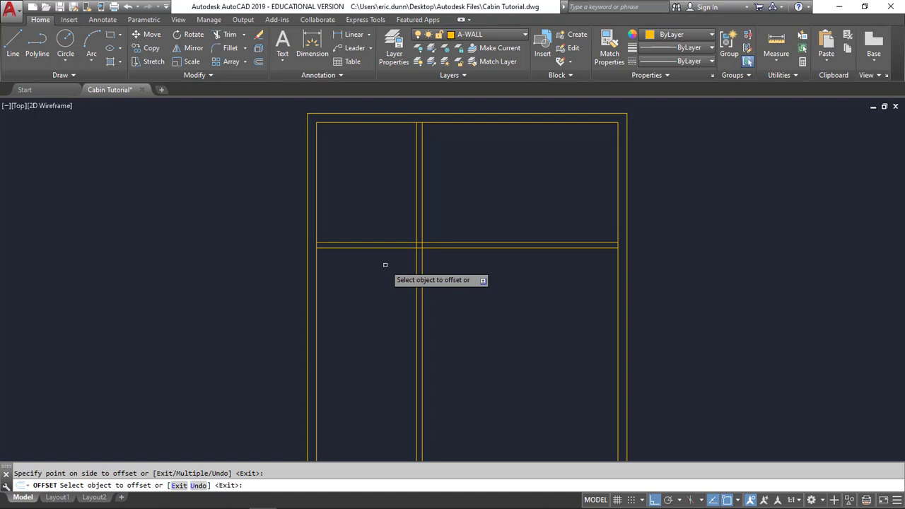
{"action": "middle_click_drag", "start_coordinate": [390, 283], "coordinate": [375, 205]}
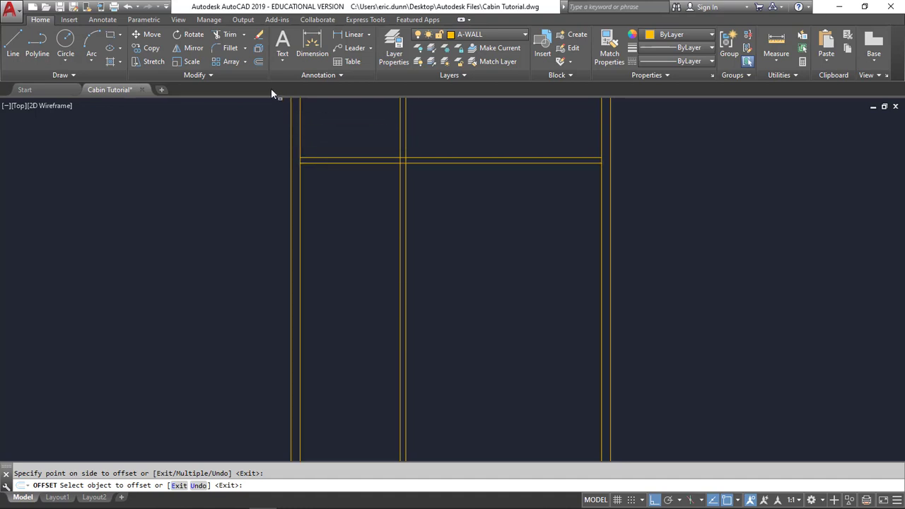
{"action": "left_click", "coordinate": [258, 62]}
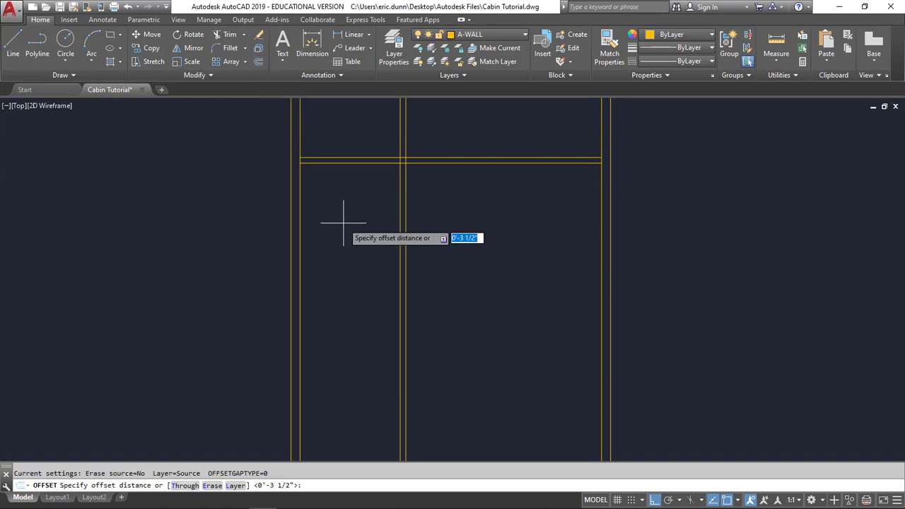
{"action": "type", "text": "8'"}
{"action": "key", "text": "Return"}
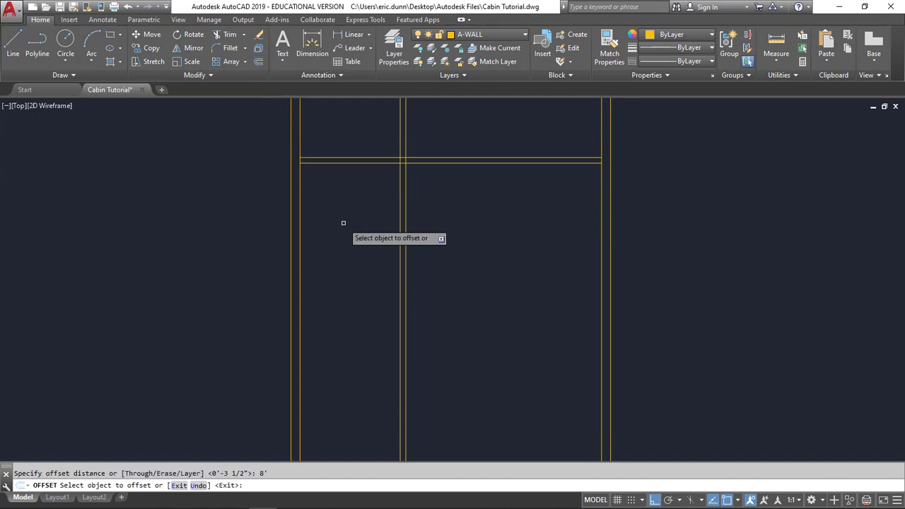
{"action": "left_click", "coordinate": [347, 163]}
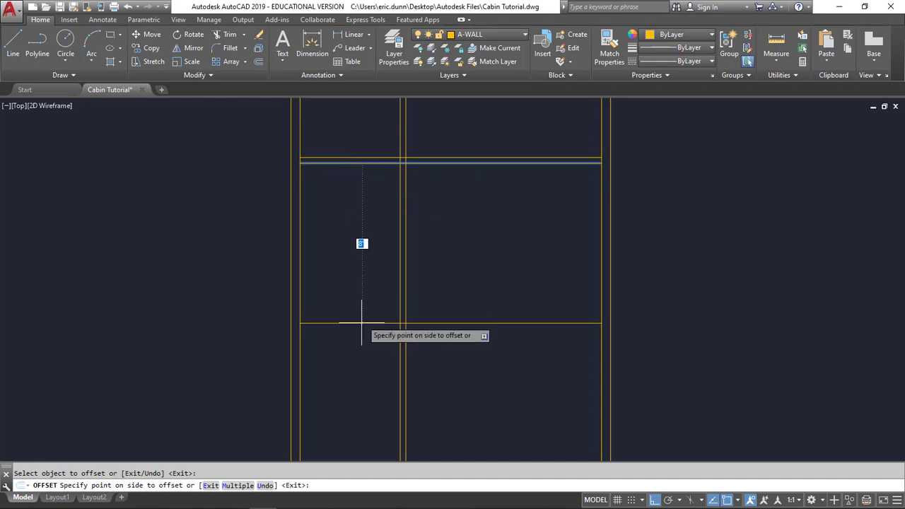
{"action": "left_click", "coordinate": [356, 351]}
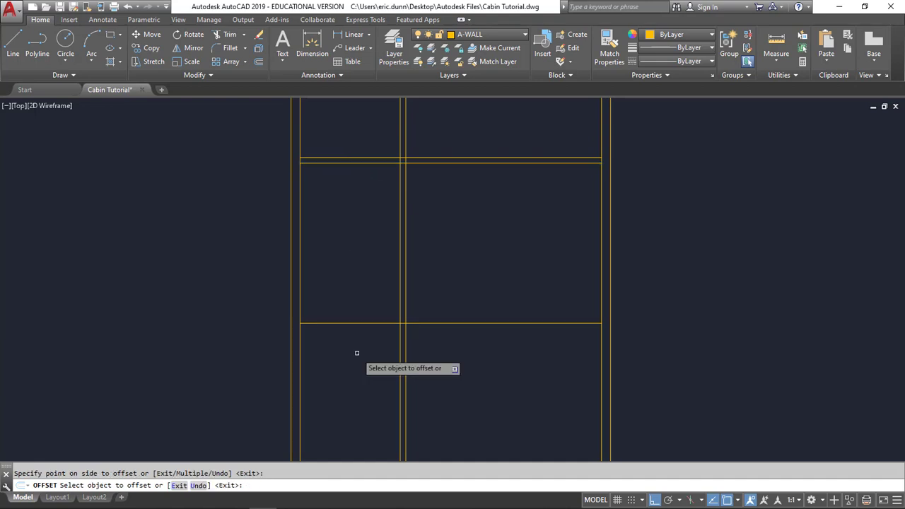
Step: Offset the second horizontal wall line 3.5" downward to form its thickness
{"action": "left_click", "coordinate": [258, 61]}
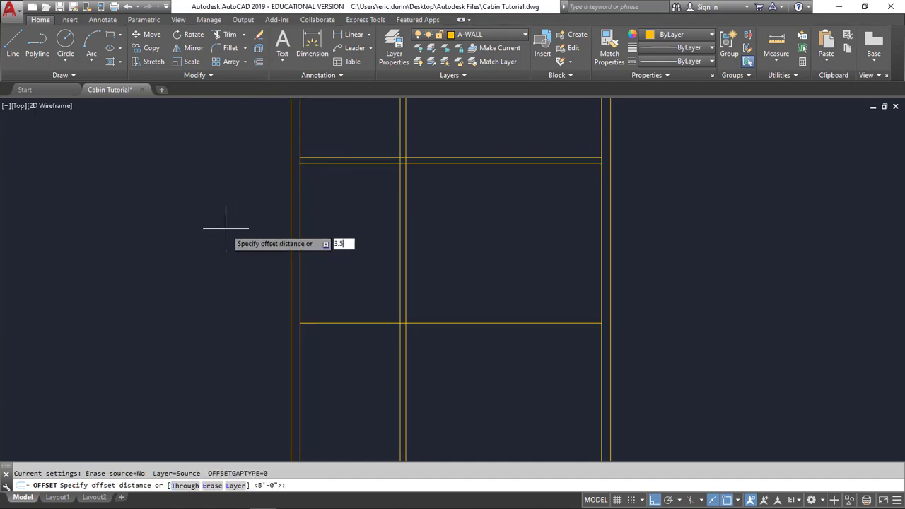
{"action": "key", "text": "Return"}
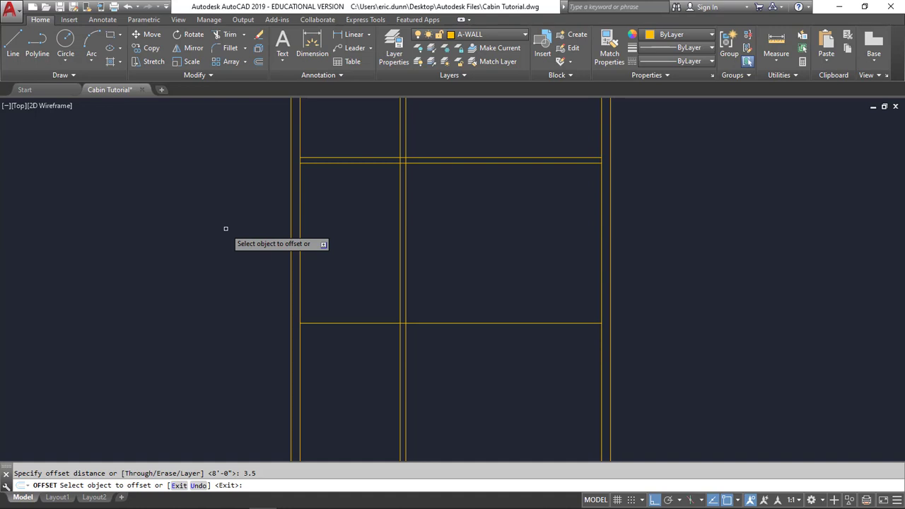
{"action": "left_click", "coordinate": [359, 324]}
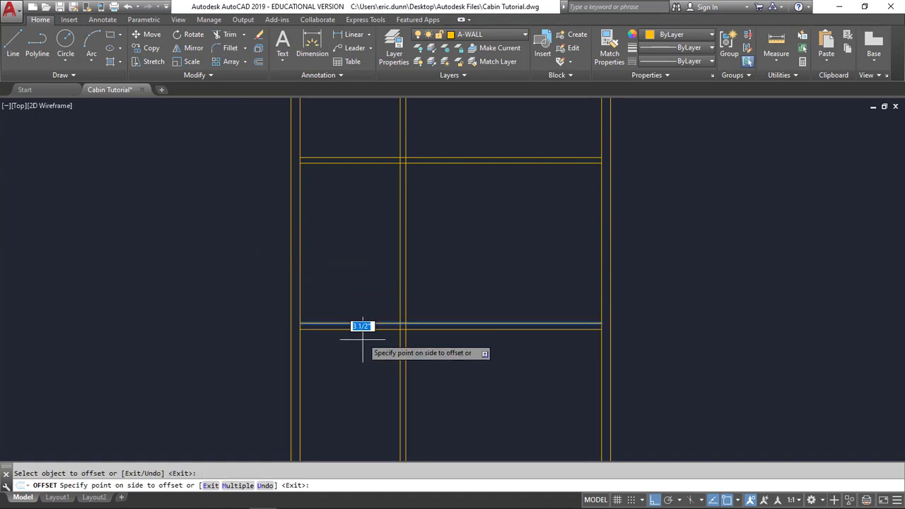
{"action": "left_click", "coordinate": [358, 354]}
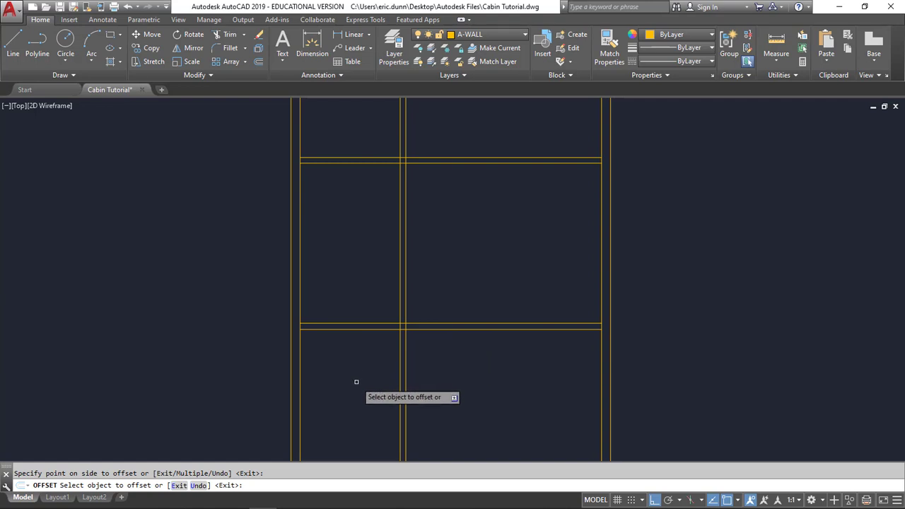
Step: Offset the lower line of the second horizontal wall 3' downward to start a third horizontal wall
{"action": "middle_click_drag", "start_coordinate": [356, 380], "coordinate": [358, 221]}
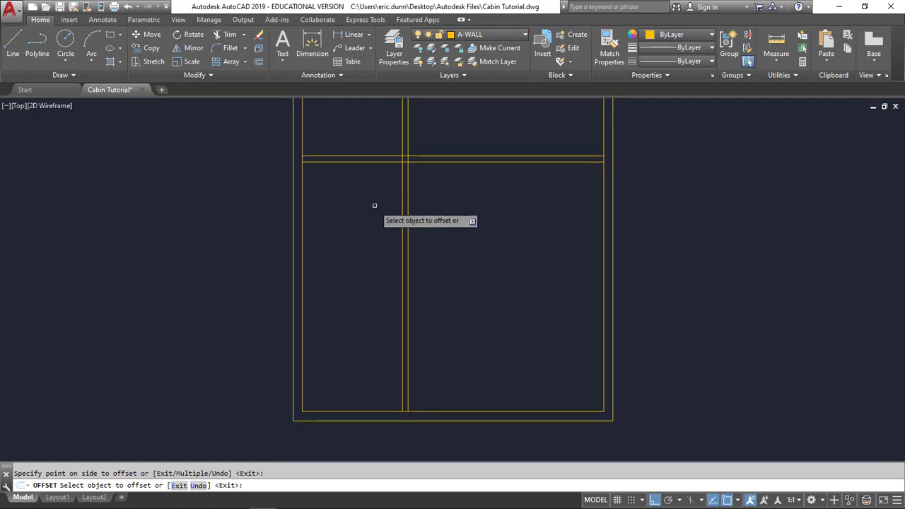
{"action": "left_click", "coordinate": [259, 64]}
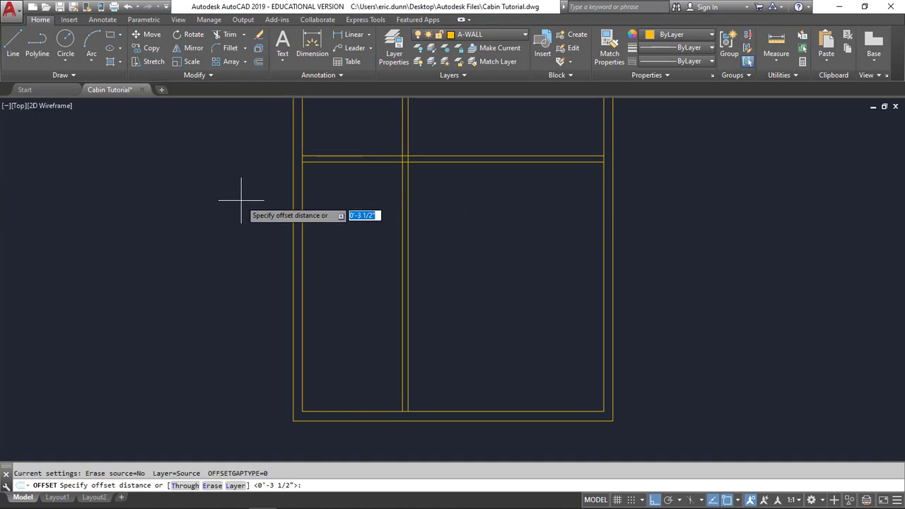
{"action": "type", "text": "3'"}
{"action": "key", "text": "Return"}
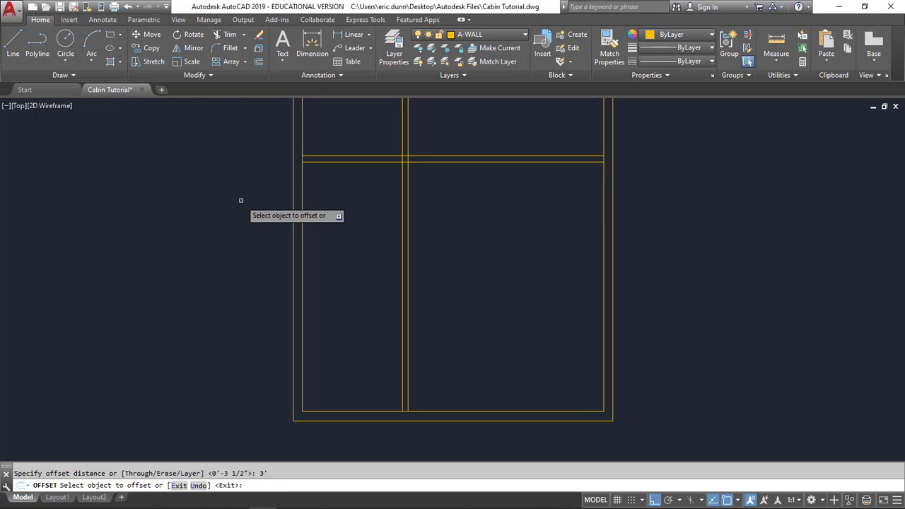
{"action": "left_click", "coordinate": [345, 161]}
{"action": "left_click", "coordinate": [346, 221]}
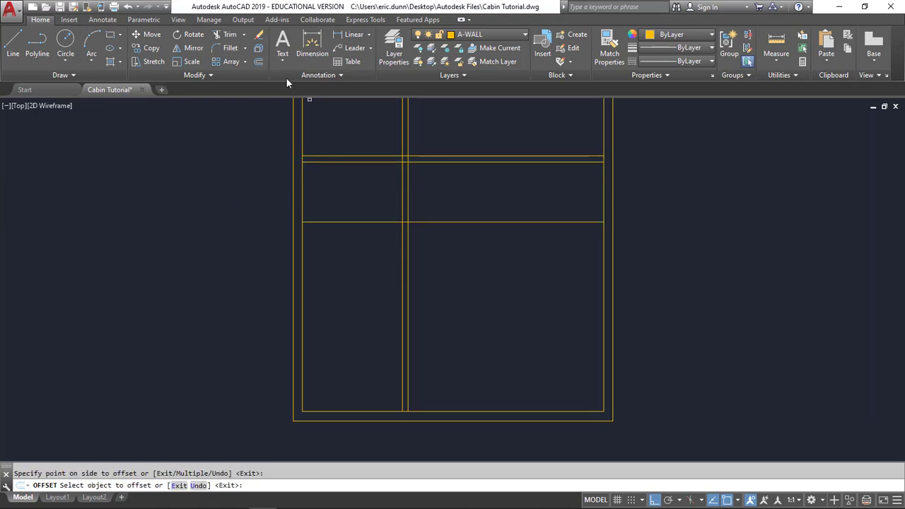
Step: Offset the third horizontal wall line 3.5" downward to complete the wall's thickness
{"action": "left_click", "coordinate": [258, 62]}
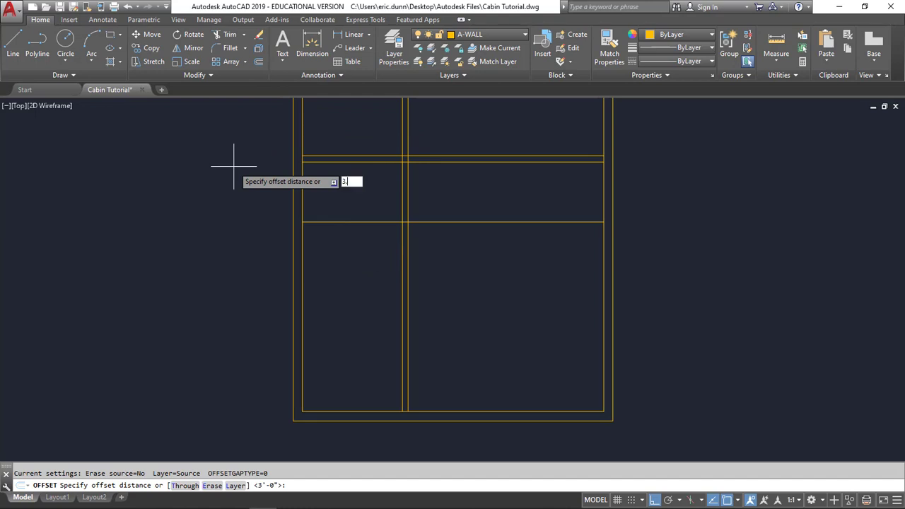
{"action": "key", "text": "Return"}
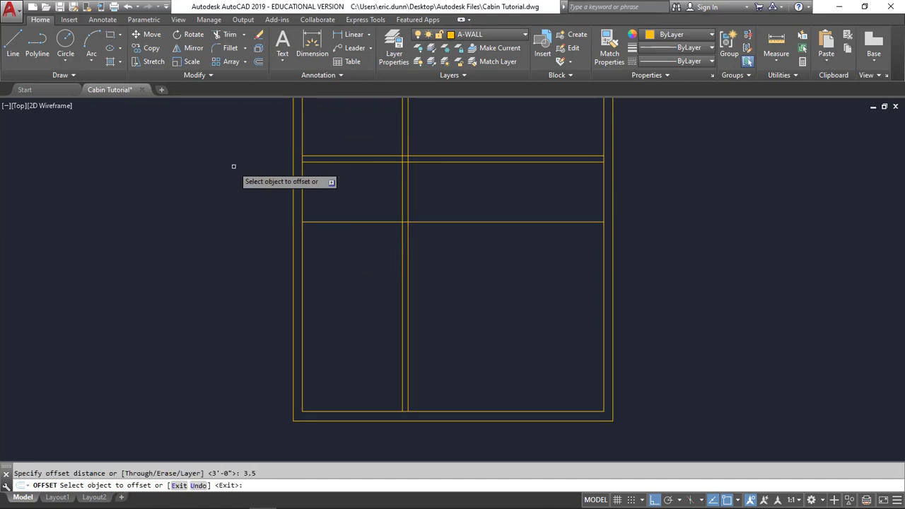
{"action": "left_click", "coordinate": [362, 221]}
{"action": "left_click", "coordinate": [360, 251]}
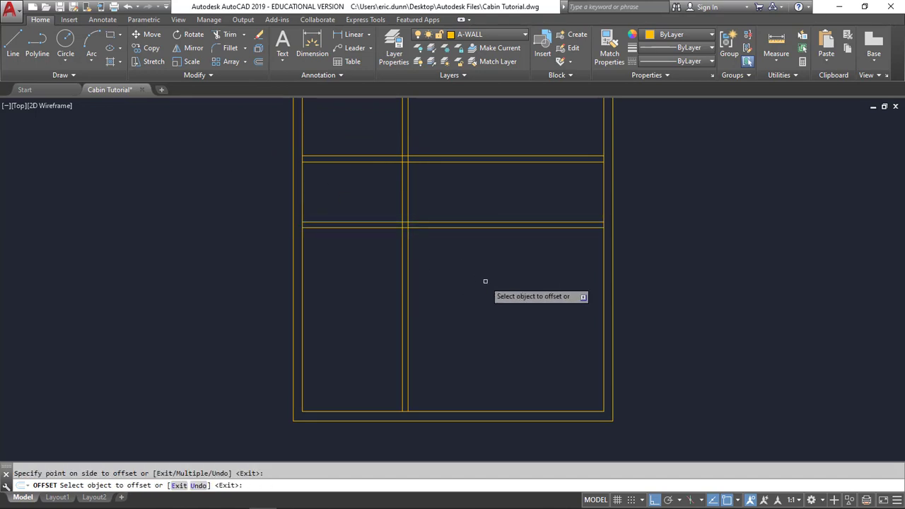
Step: Using all wall lines as cutting edges, trim the upper two horizontal interior walls away to the right of the vertical interior wall
{"action": "scroll", "coordinate": [485, 283], "scroll_direction": "down", "scroll_amount": 2}
{"action": "mouse_move", "coordinate": [485, 283]}
{"action": "middle_mouse_down"}
{"action": "mouse_move", "coordinate": [445, 394]}
{"action": "mouse_move", "coordinate": [444, 368]}
{"action": "middle_mouse_up"}
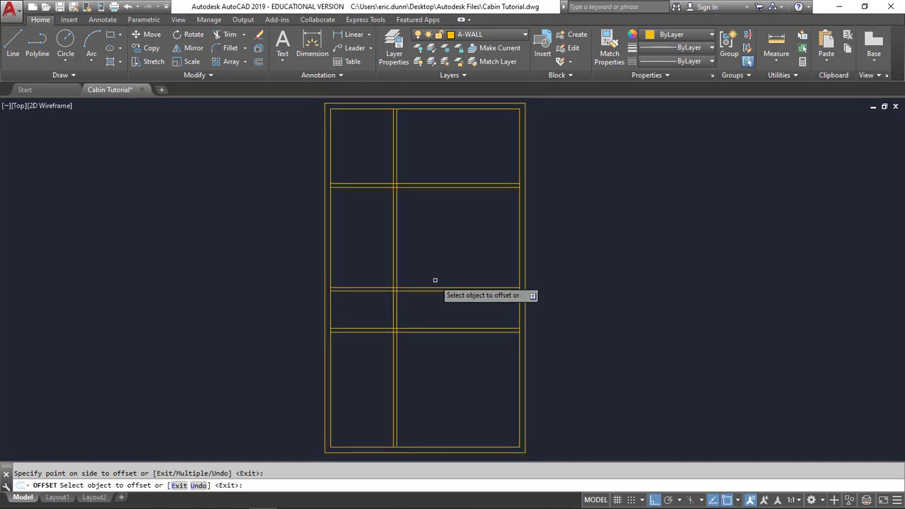
{"action": "scroll", "coordinate": [441, 269], "scroll_direction": "down", "scroll_amount": 1}
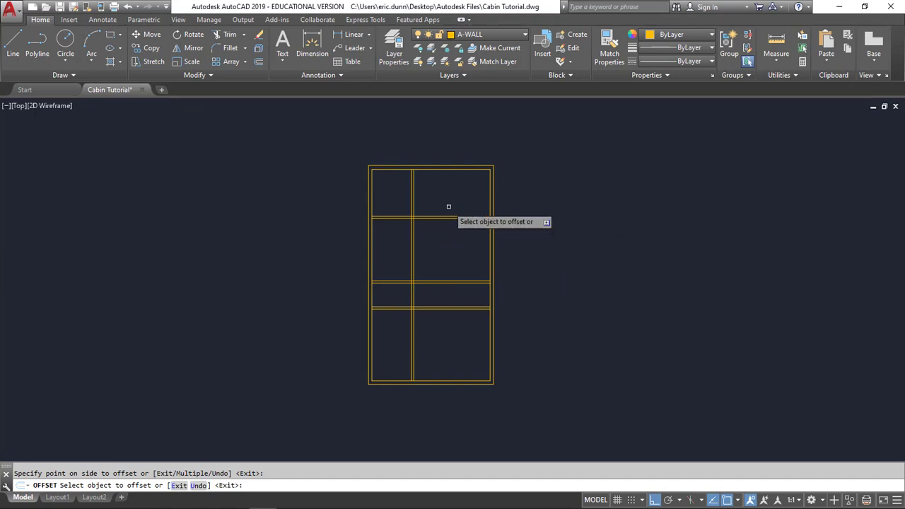
{"action": "left_click", "coordinate": [412, 238]}
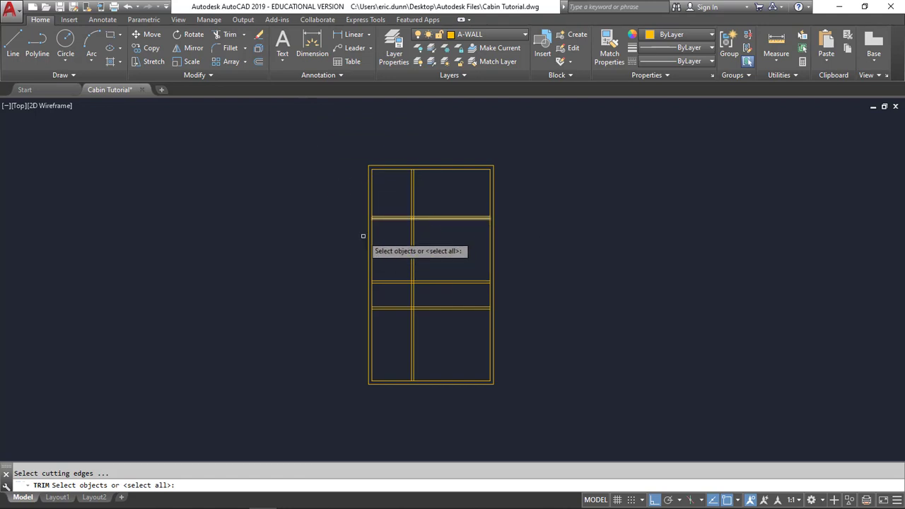
{"action": "left_click", "coordinate": [337, 142]}
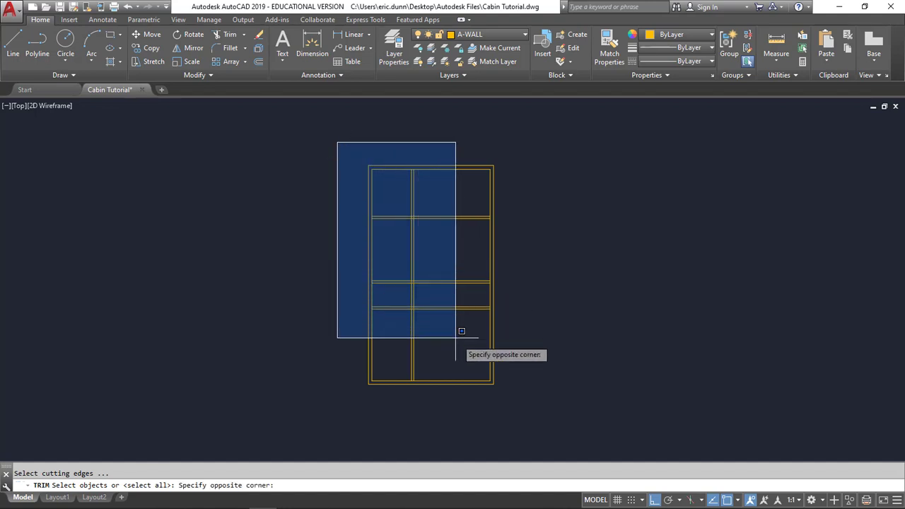
{"action": "left_click", "coordinate": [531, 411]}
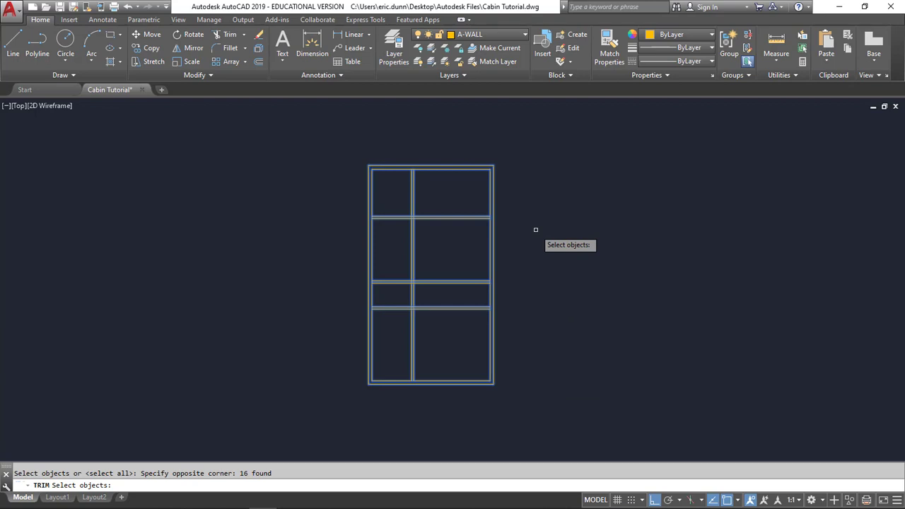
{"action": "key", "text": "Return"}
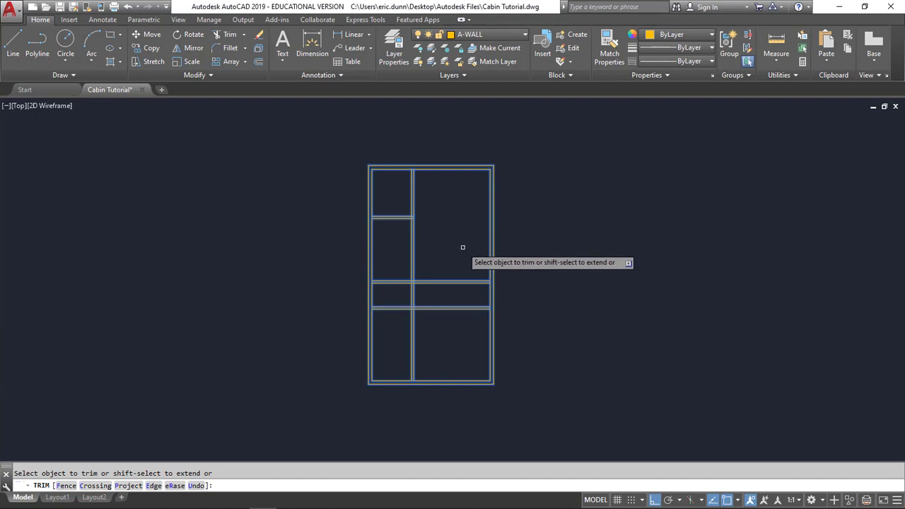
{"action": "left_click", "coordinate": [459, 281]}
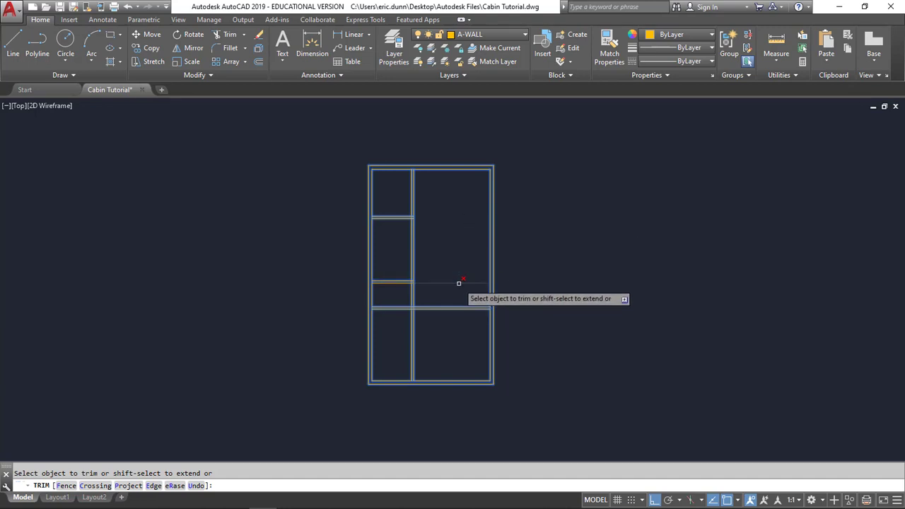
{"action": "middle_click_drag", "start_coordinate": [436, 185], "coordinate": [449, 259]}
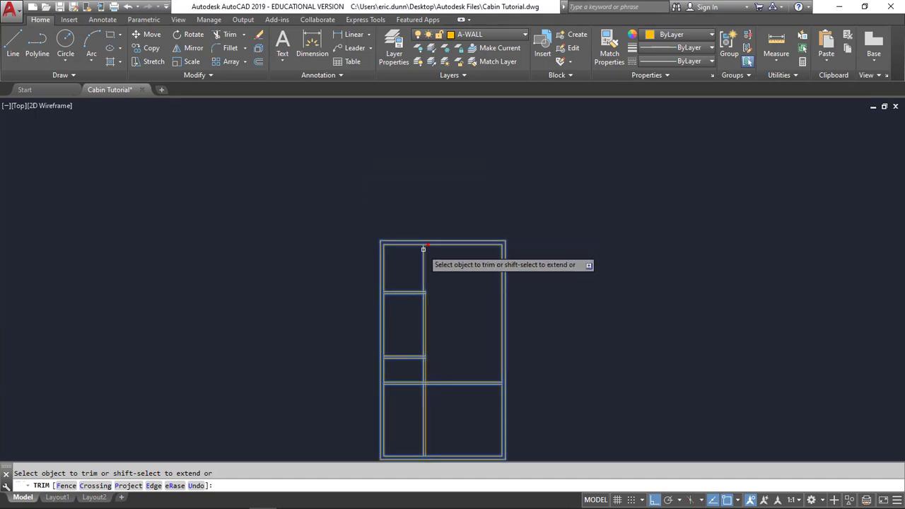
{"action": "scroll", "coordinate": [423, 249], "scroll_direction": "up", "scroll_amount": 4}
{"action": "scroll", "coordinate": [423, 249], "scroll_direction": "down", "scroll_amount": 5}
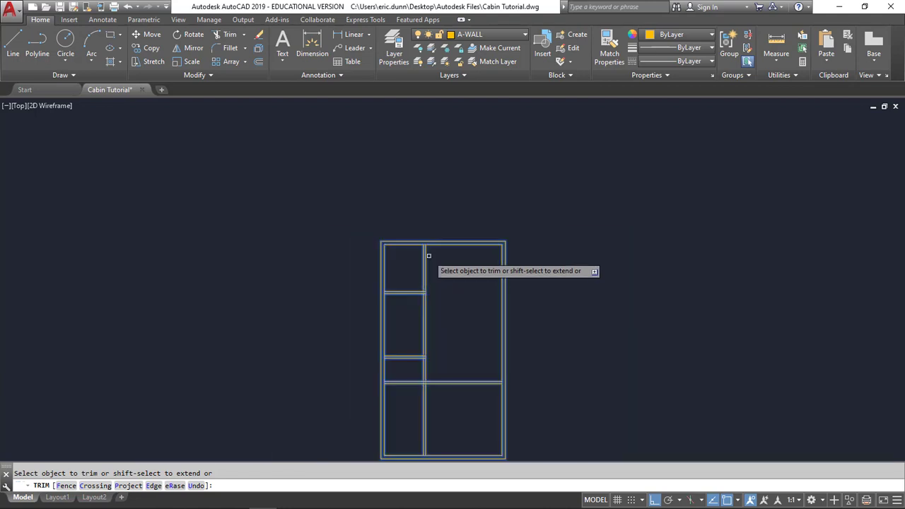
{"action": "scroll", "coordinate": [452, 279], "scroll_direction": "down", "scroll_amount": 2}
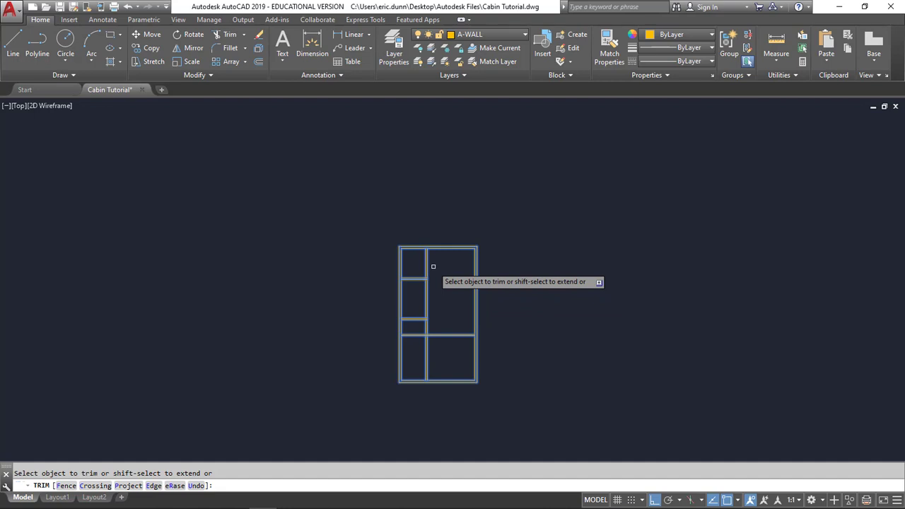
{"action": "scroll", "coordinate": [424, 254], "scroll_direction": "down", "scroll_amount": 1}
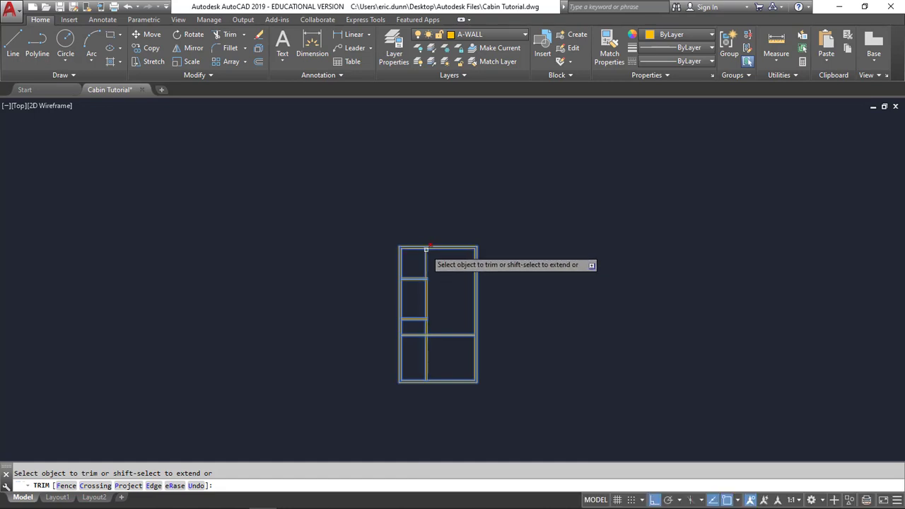
Step: Trim the exterior wall's inner line where the vertical interior wall meets the top and the uppermost horizontal wall meets the left side
{"action": "scroll", "coordinate": [424, 251], "scroll_direction": "up", "scroll_amount": 10}
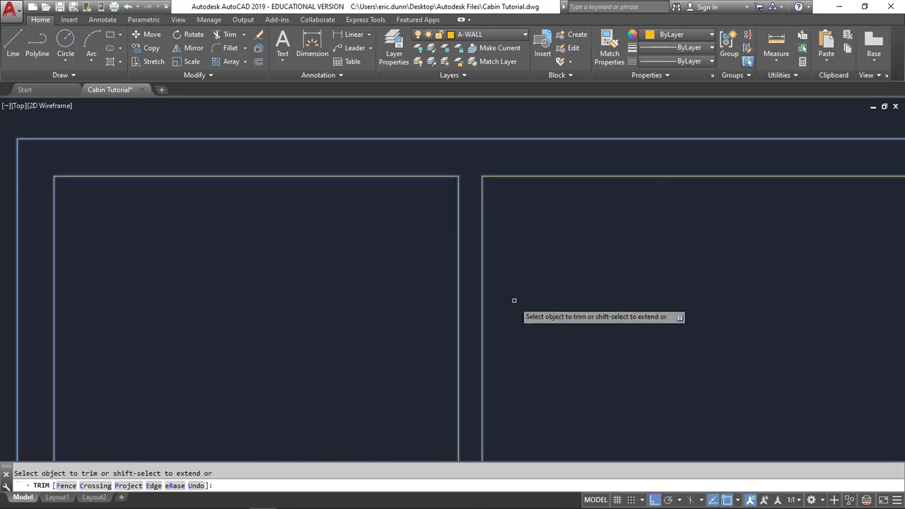
{"action": "scroll", "coordinate": [515, 311], "scroll_direction": "down", "scroll_amount": 6}
{"action": "middle_click_drag", "start_coordinate": [461, 354], "coordinate": [479, 190]}
{"action": "scroll", "coordinate": [431, 225], "scroll_direction": "up", "scroll_amount": 3}
{"action": "scroll", "coordinate": [423, 233], "scroll_direction": "up", "scroll_amount": 3}
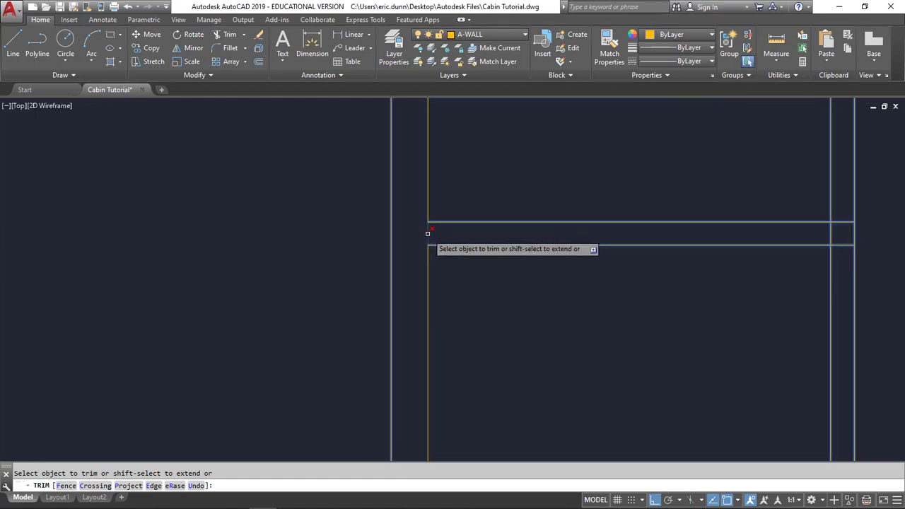
{"action": "scroll", "coordinate": [462, 290], "scroll_direction": "down", "scroll_amount": 3}
{"action": "middle_click_drag", "start_coordinate": [475, 324], "coordinate": [434, 125]}
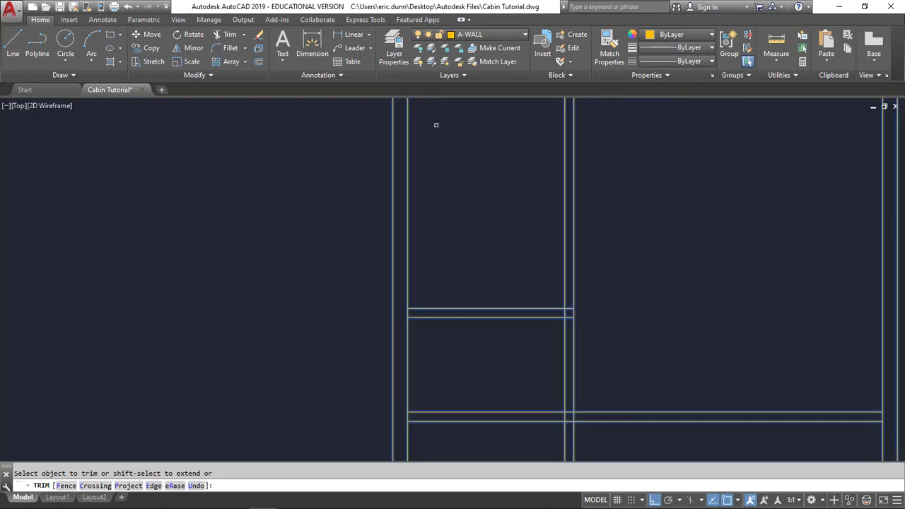
Step: Trim the left exterior wall's inner line between the faces of the second and third horizontal interior walls
{"action": "middle_click_drag", "start_coordinate": [464, 343], "coordinate": [406, 275]}
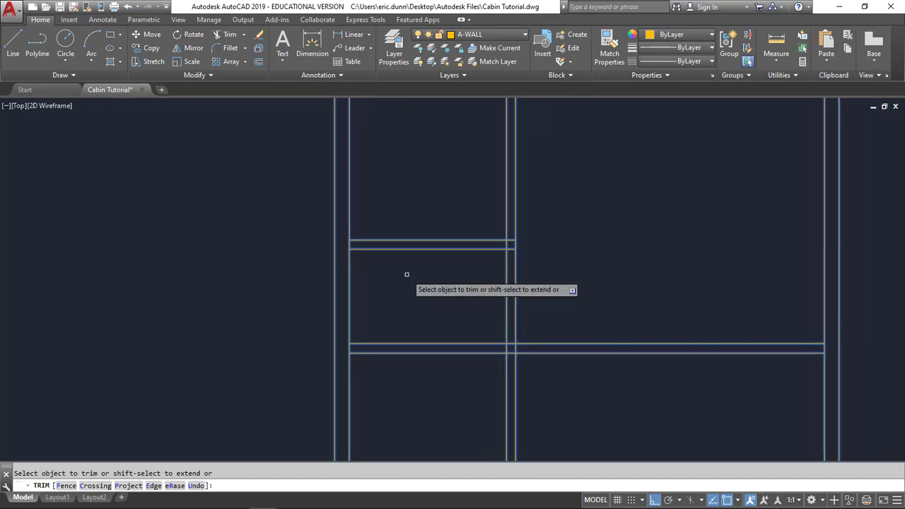
{"action": "left_click", "coordinate": [350, 244]}
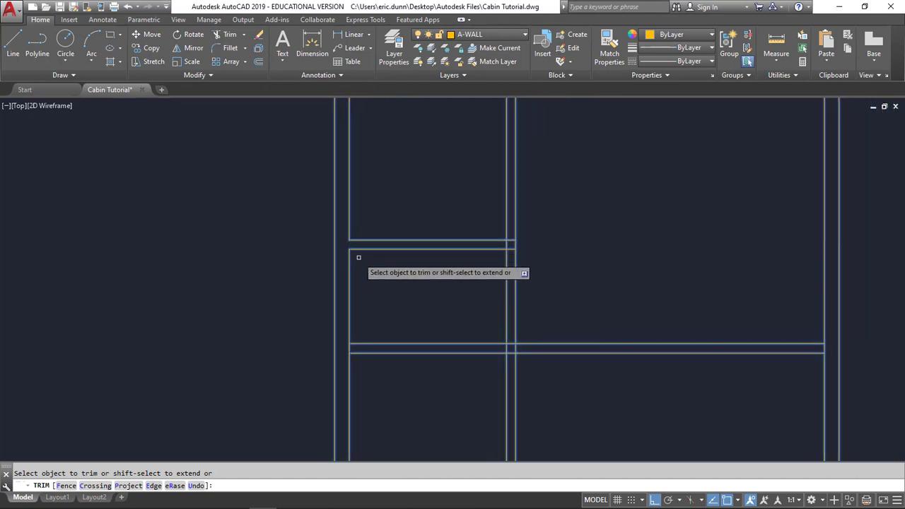
{"action": "left_click", "coordinate": [349, 348]}
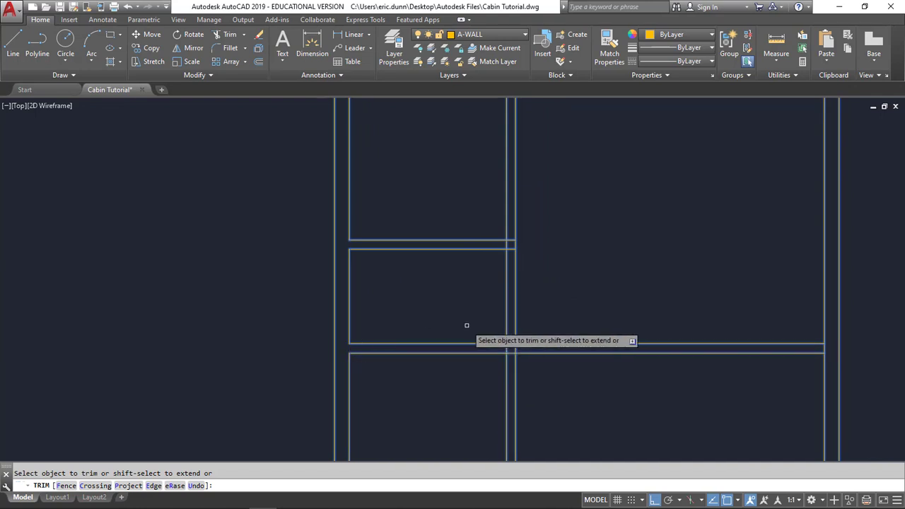
{"action": "scroll", "coordinate": [481, 310], "scroll_direction": "down", "scroll_amount": 2}
{"action": "middle_click_drag", "start_coordinate": [481, 309], "coordinate": [406, 378]}
{"action": "middle_click_drag", "start_coordinate": [390, 207], "coordinate": [390, 302]}
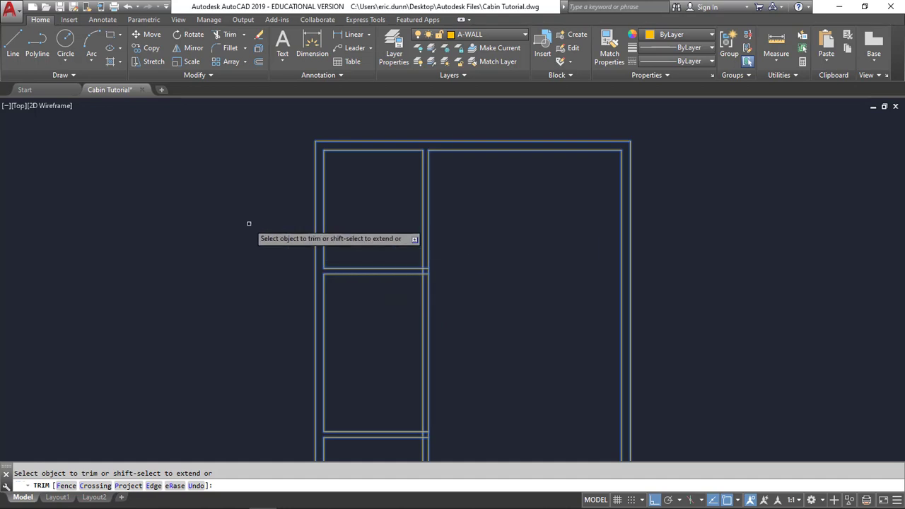
{"action": "key", "text": "Escape"}
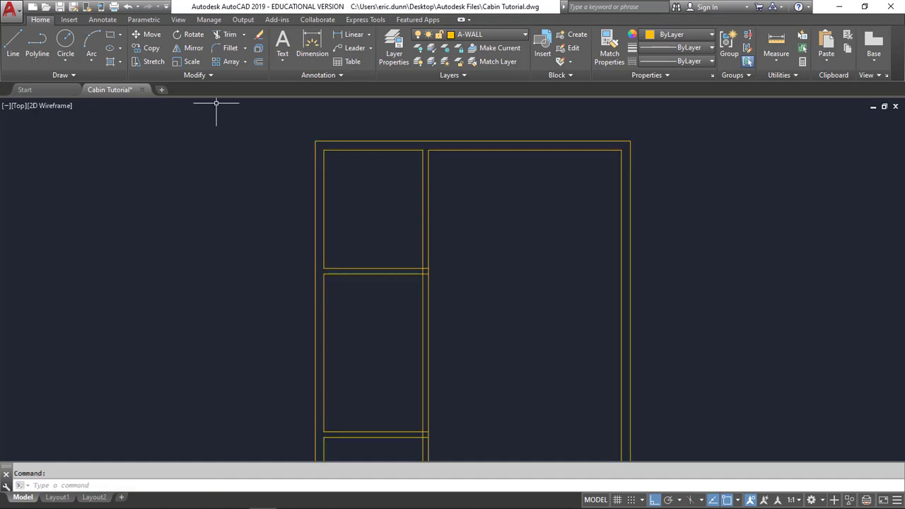
Step: Offset the top exterior wall's inner line 10' downward in the room right of the vertical interior wall
{"action": "left_click", "coordinate": [259, 62]}
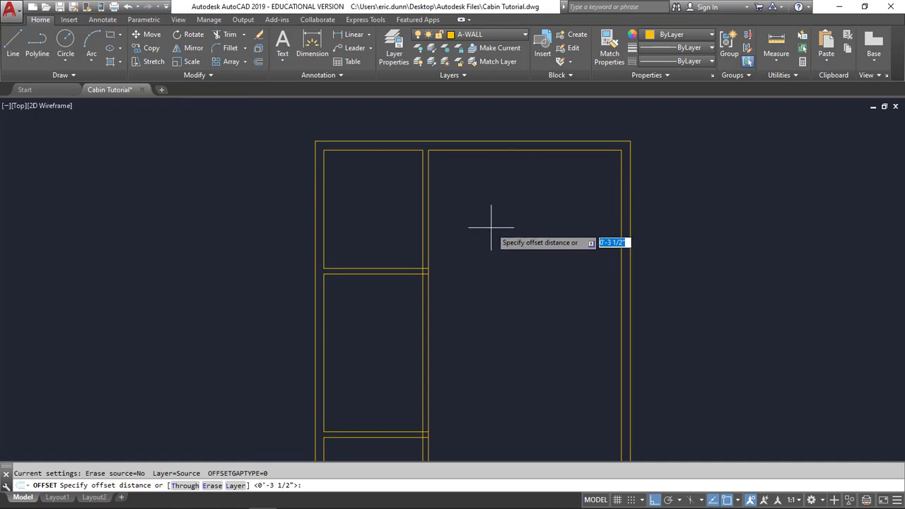
{"action": "key", "text": "Return"}
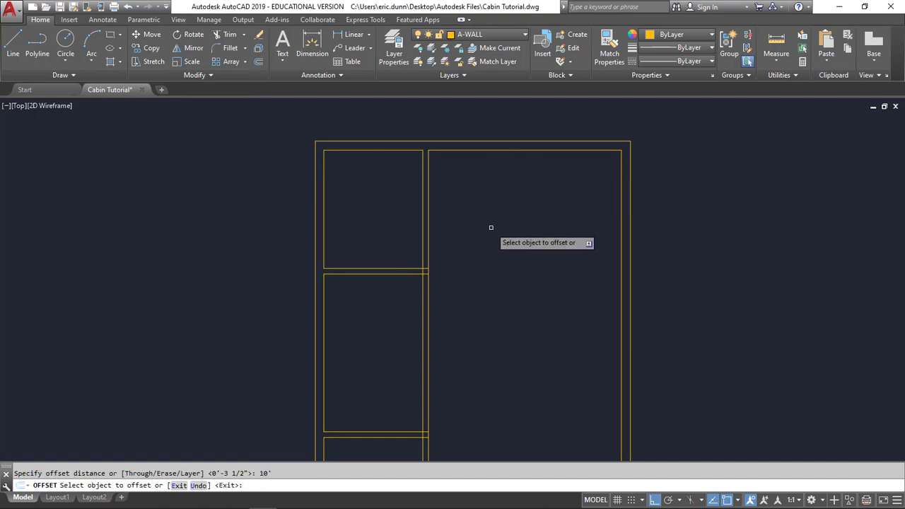
{"action": "left_click", "coordinate": [501, 150]}
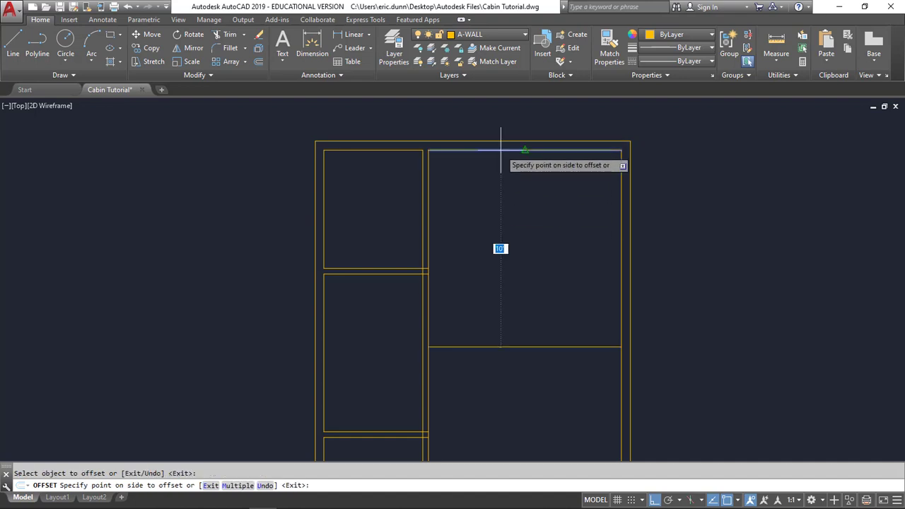
{"action": "left_click", "coordinate": [542, 311]}
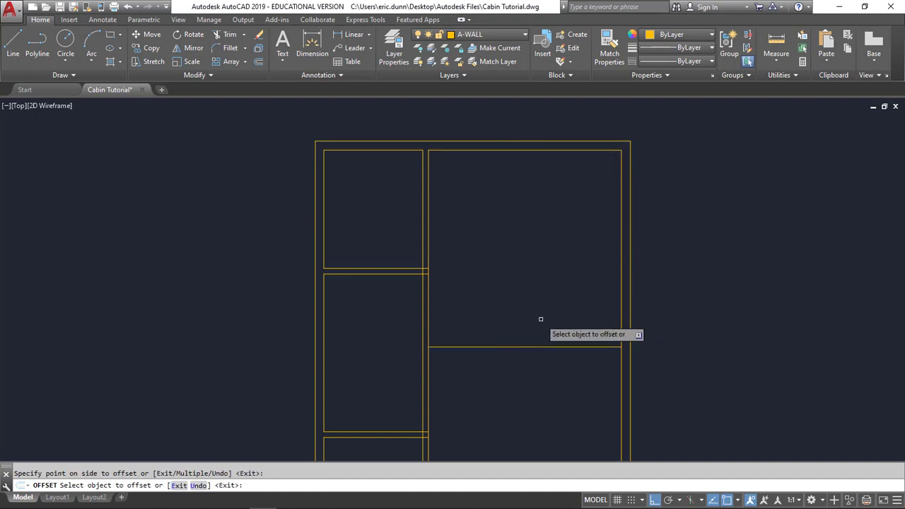
Step: Offset the new horizontal line in the right-hand room 3.5" downward to form the wall's thickness
{"action": "left_click", "coordinate": [260, 64]}
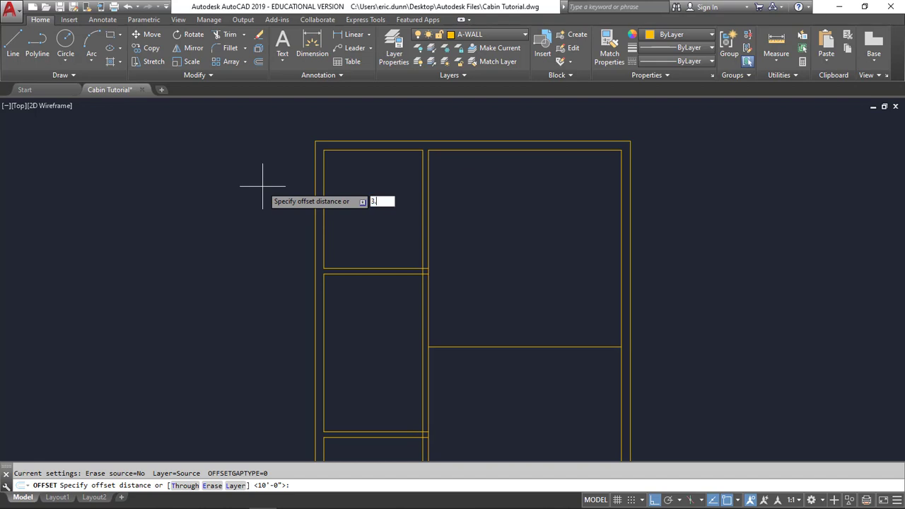
{"action": "key", "text": "Return"}
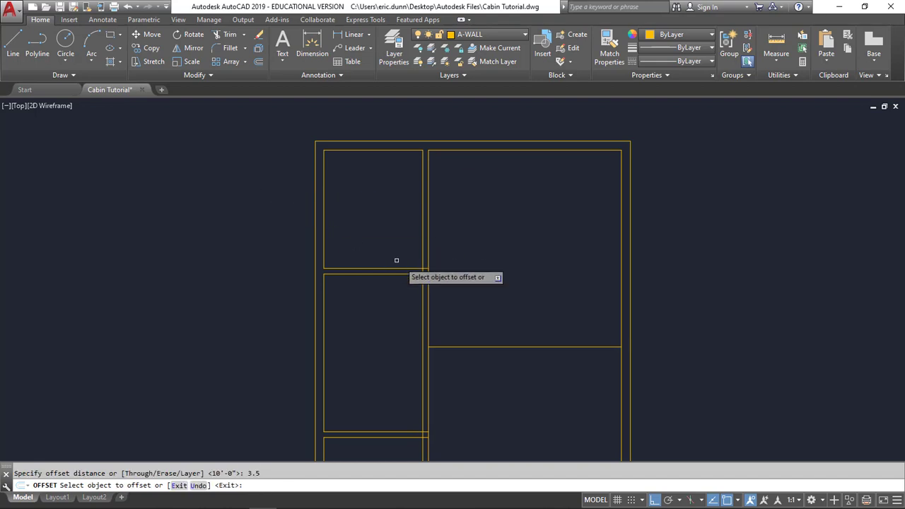
{"action": "left_click", "coordinate": [461, 347]}
{"action": "left_click", "coordinate": [479, 394]}
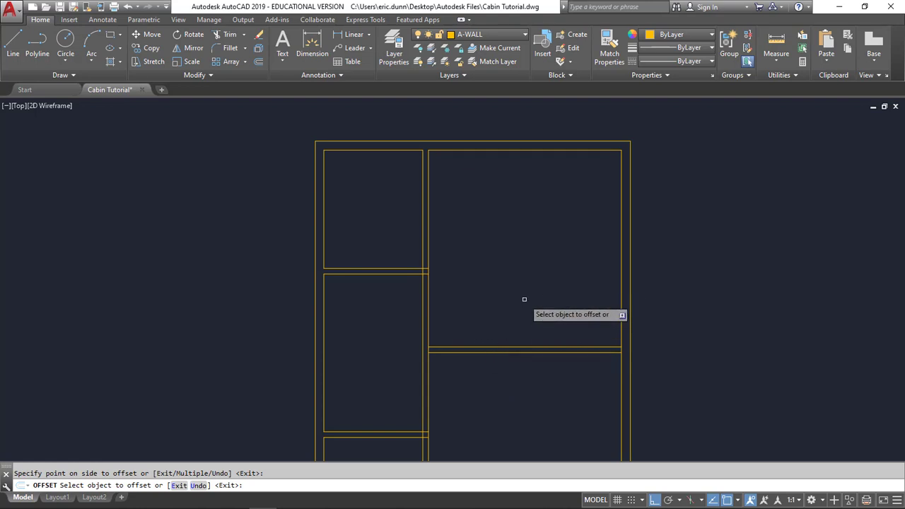
Step: Using all walls as cutting edges, trim the right exterior wall's inner line where the new wall and the third horizontal wall meet it
{"action": "middle_click_drag", "start_coordinate": [527, 309], "coordinate": [486, 180]}
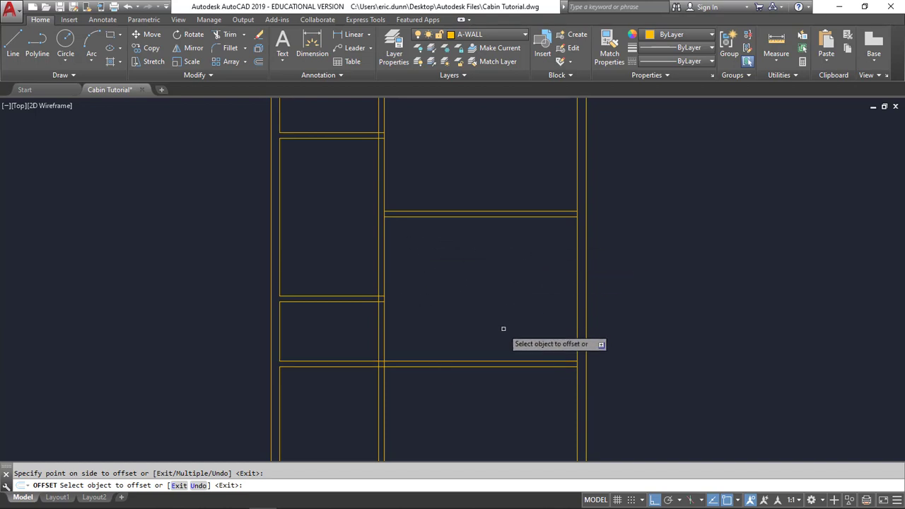
{"action": "scroll", "coordinate": [440, 346], "scroll_direction": "down", "scroll_amount": 4}
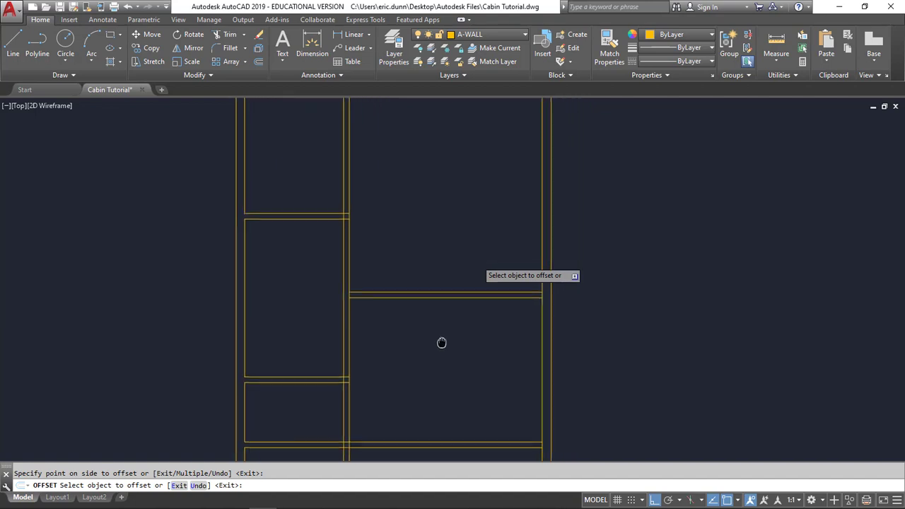
{"action": "scroll", "coordinate": [438, 350], "scroll_direction": "down", "scroll_amount": 3}
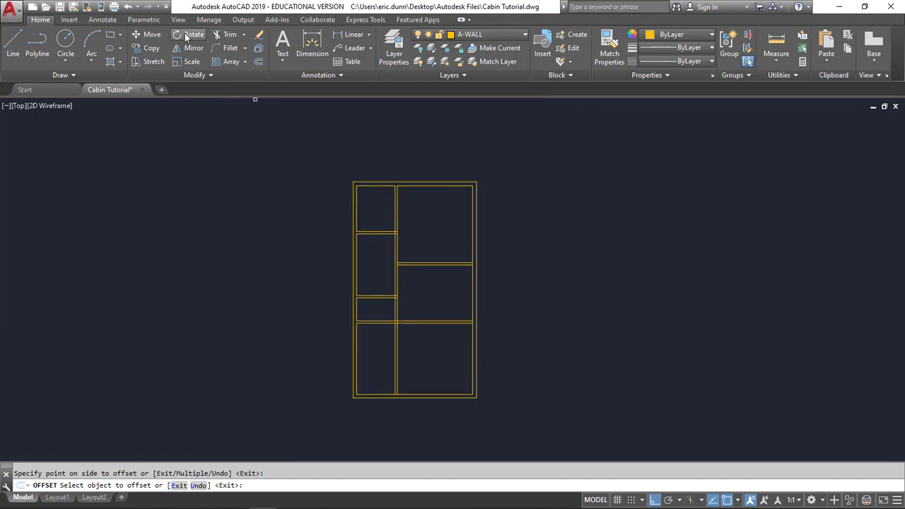
{"action": "left_click", "coordinate": [224, 35]}
{"action": "left_click", "coordinate": [332, 154]}
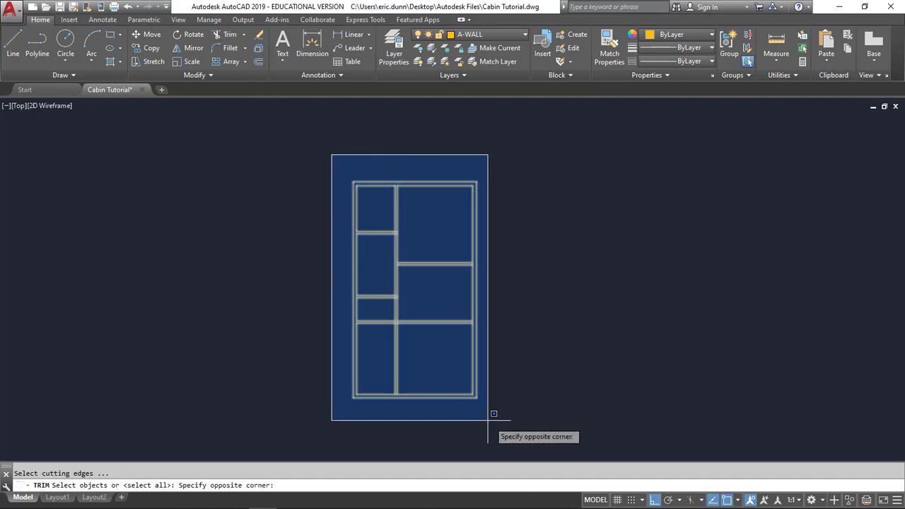
{"action": "left_click", "coordinate": [536, 424]}
{"action": "key", "text": "Return"}
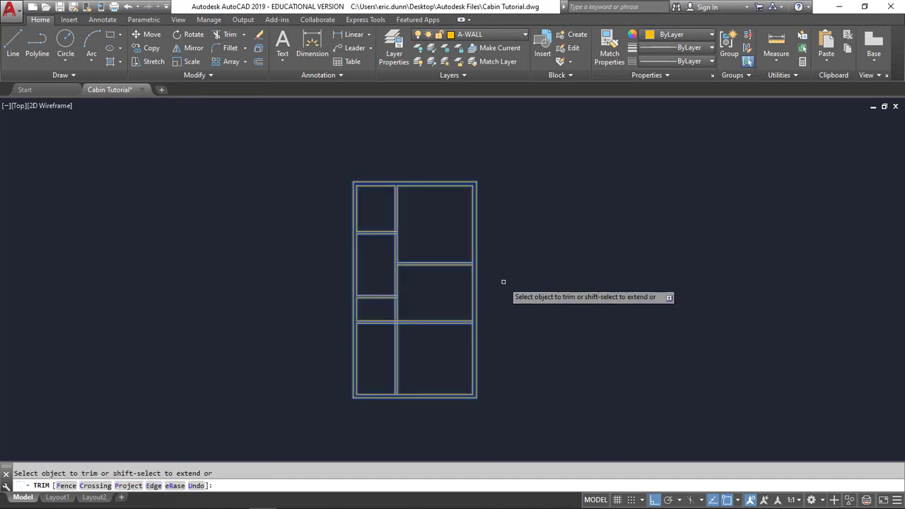
{"action": "scroll", "coordinate": [477, 265], "scroll_direction": "up", "scroll_amount": 5}
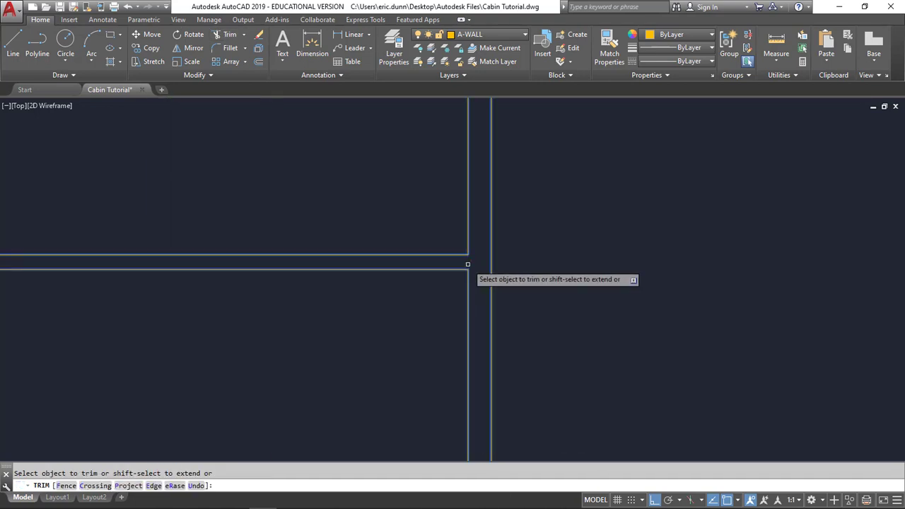
{"action": "scroll", "coordinate": [497, 308], "scroll_direction": "down", "scroll_amount": 1}
{"action": "middle_click_drag", "start_coordinate": [519, 363], "coordinate": [505, 247]}
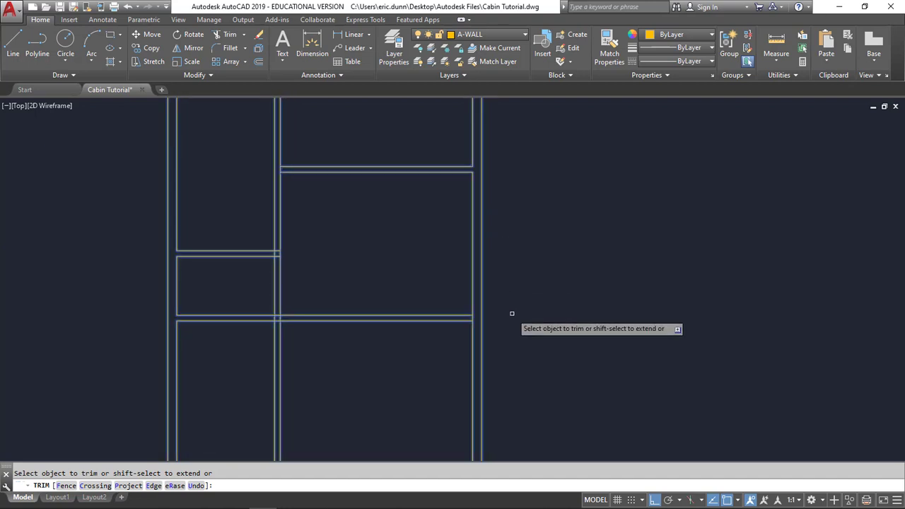
{"action": "scroll", "coordinate": [470, 316], "scroll_direction": "up", "scroll_amount": 6}
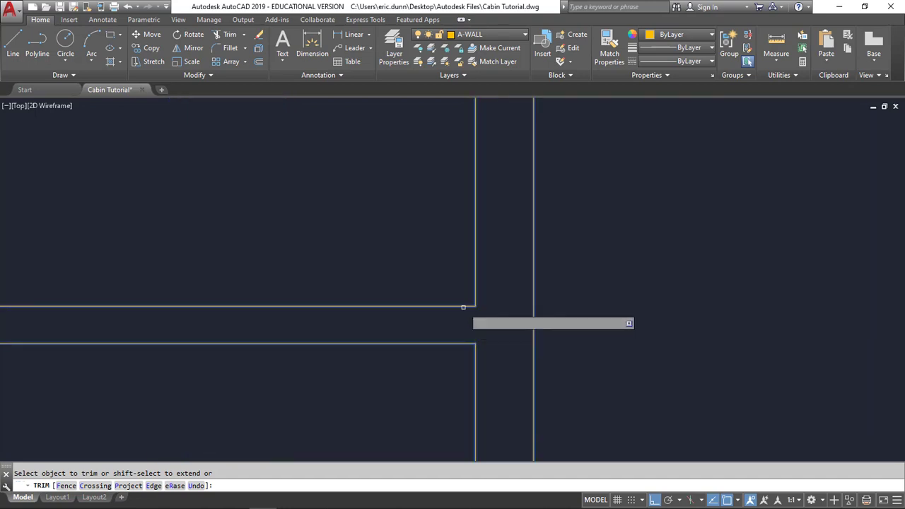
Step: Trim the vertical interior wall's right line between the two faces of the new right-hand horizontal wall
{"action": "scroll", "coordinate": [416, 263], "scroll_direction": "down", "scroll_amount": 5}
{"action": "scroll", "coordinate": [416, 263], "scroll_direction": "down", "scroll_amount": 3}
{"action": "middle_click_drag", "start_coordinate": [363, 210], "coordinate": [403, 346]}
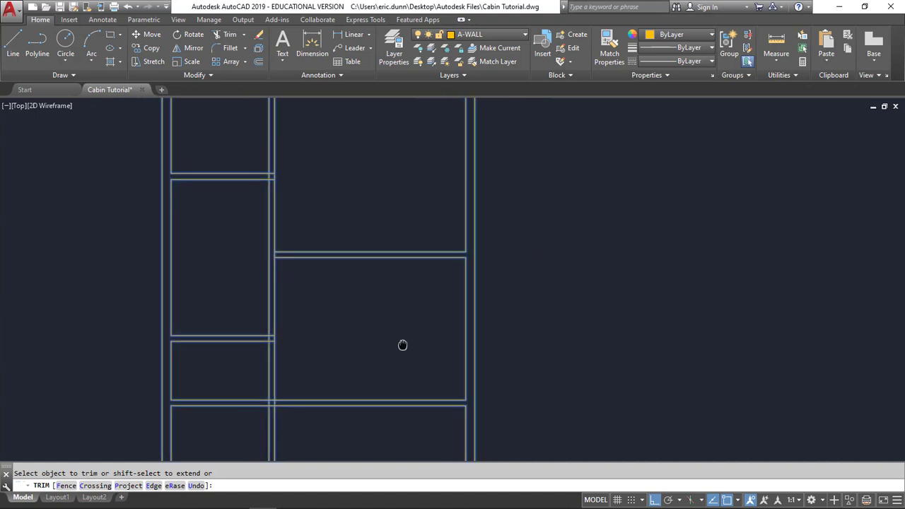
{"action": "scroll", "coordinate": [282, 255], "scroll_direction": "up", "scroll_amount": 5}
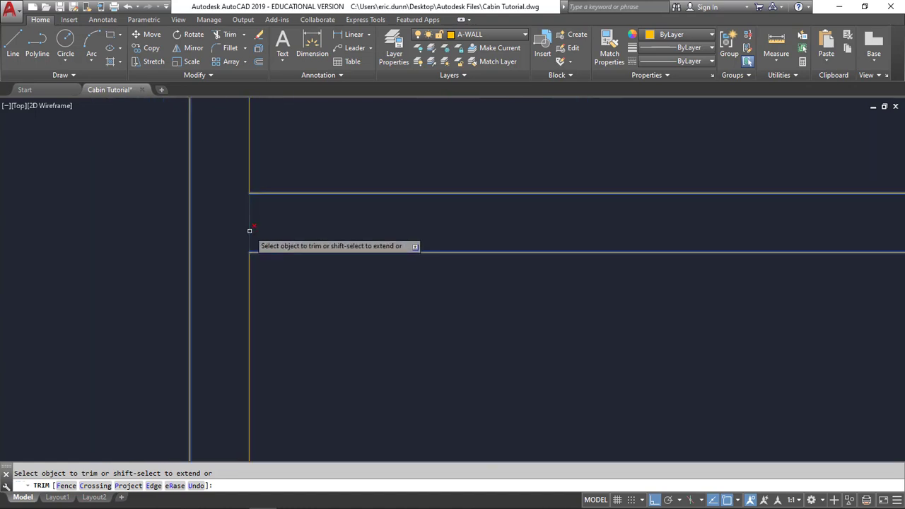
{"action": "scroll", "coordinate": [340, 307], "scroll_direction": "down", "scroll_amount": 6}
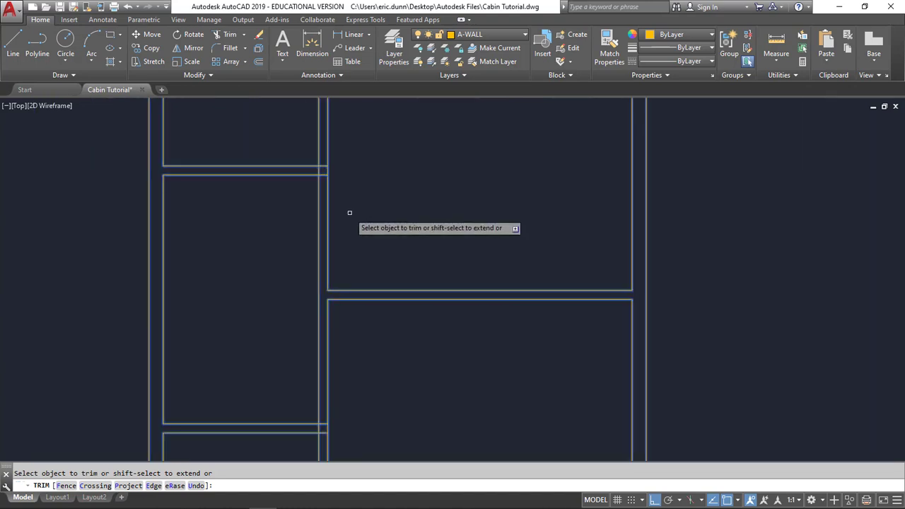
Step: Trim the overlapping line segments where the upper two left-hand horizontal walls meet the vertical interior wall
{"action": "left_click", "coordinate": [324, 169]}
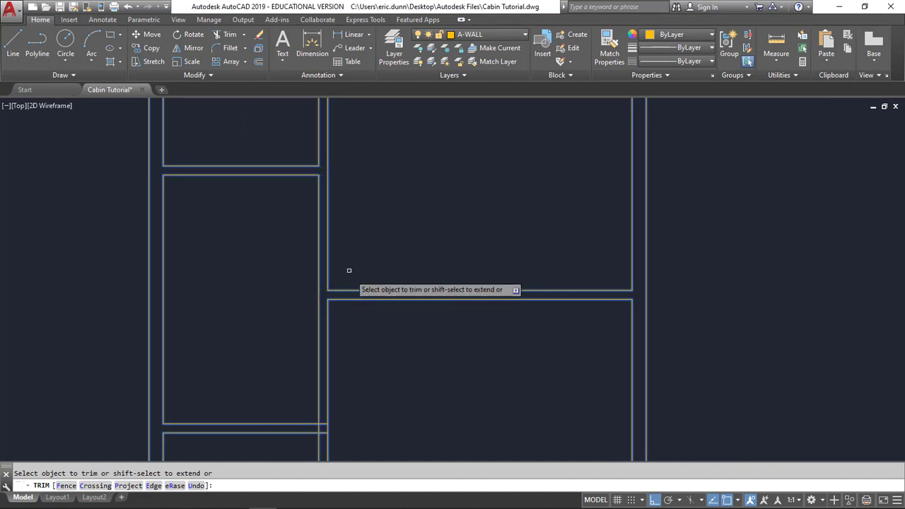
{"action": "middle_click_drag", "start_coordinate": [404, 410], "coordinate": [413, 196]}
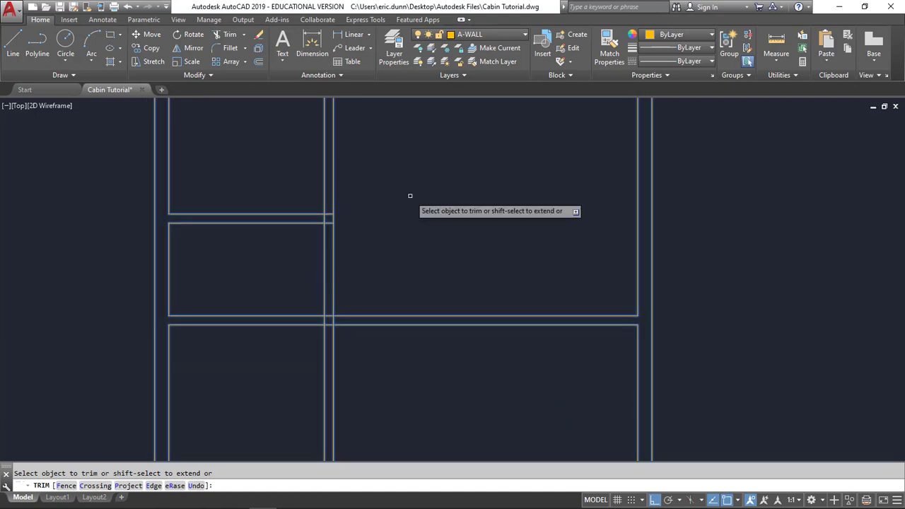
{"action": "scroll", "coordinate": [336, 222], "scroll_direction": "up", "scroll_amount": 2}
{"action": "left_click", "coordinate": [326, 207]}
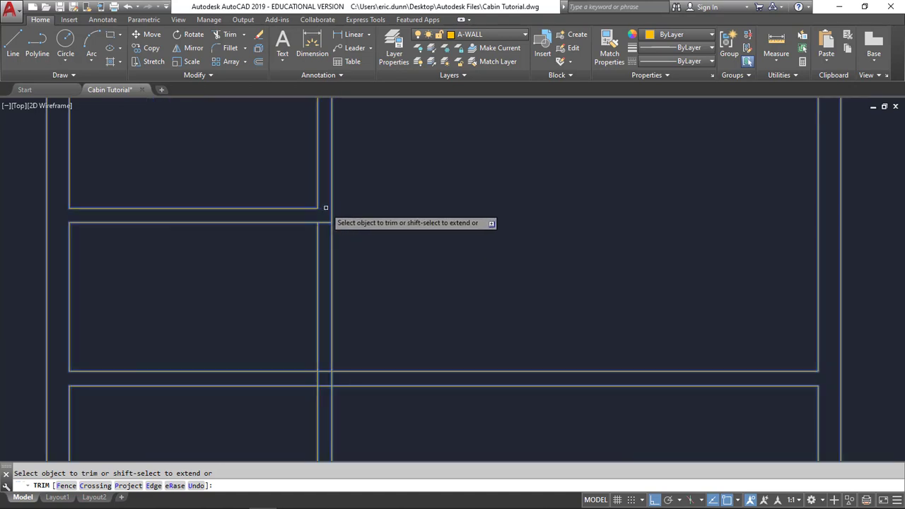
{"action": "left_click", "coordinate": [326, 222]}
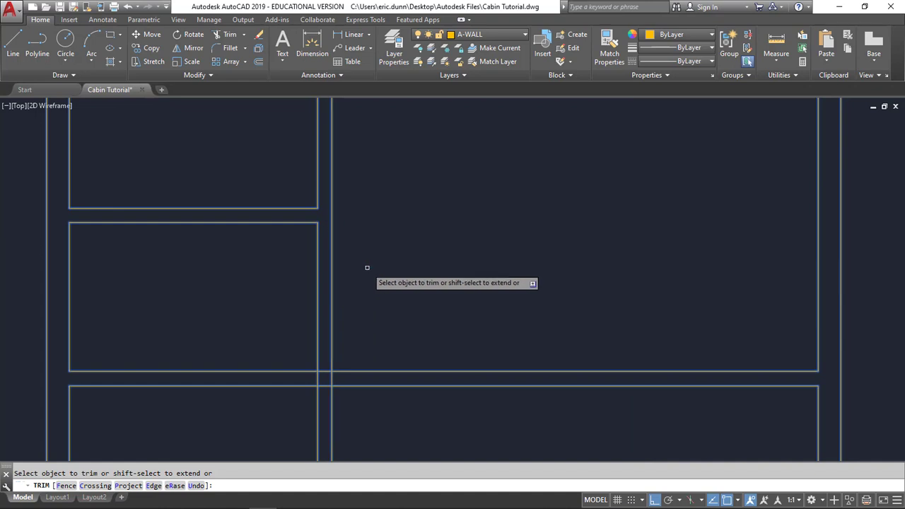
{"action": "middle_click_drag", "start_coordinate": [408, 315], "coordinate": [430, 231]}
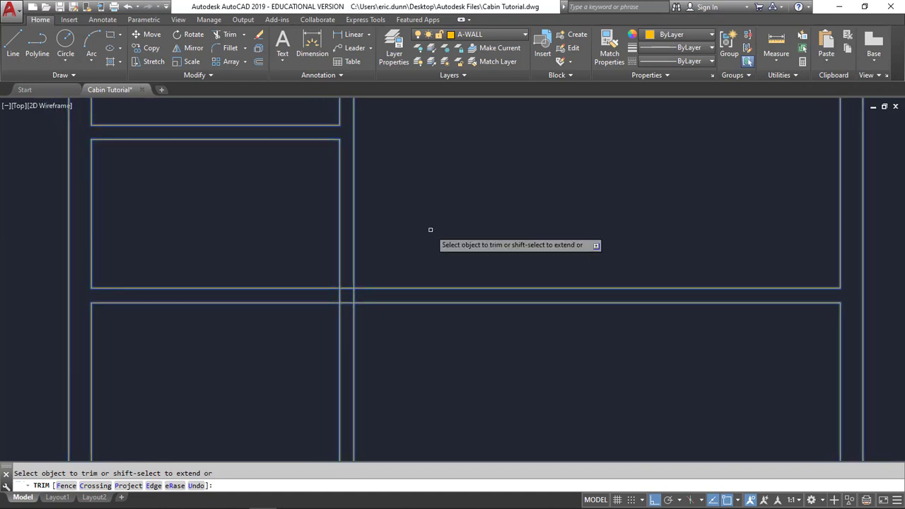
{"action": "scroll", "coordinate": [405, 243], "scroll_direction": "down", "scroll_amount": 5}
{"action": "mouse_move", "coordinate": [405, 243]}
{"action": "middle_mouse_down"}
{"action": "mouse_move", "coordinate": [405, 224]}
{"action": "mouse_move", "coordinate": [360, 330]}
{"action": "middle_mouse_up"}
{"action": "key", "text": "Escape"}
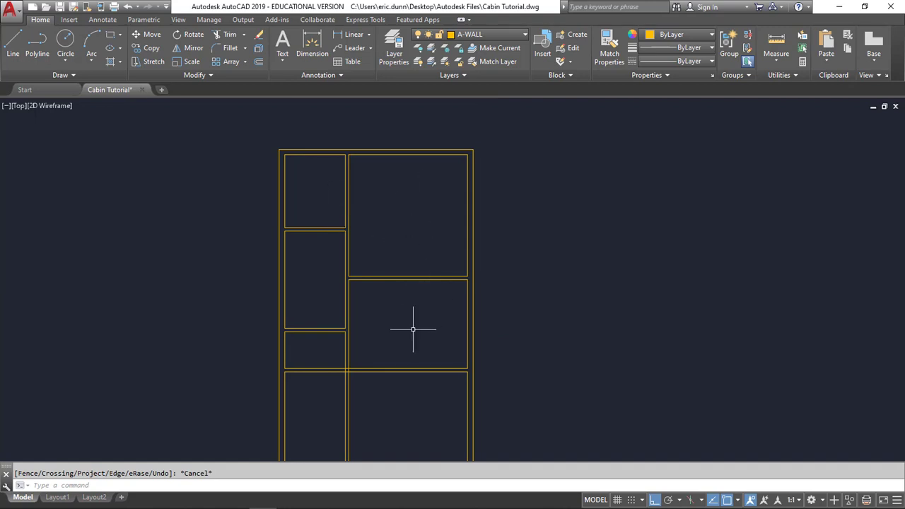
Step: Offset the right exterior wall's inner line 5'10" leftward inside the middle right-hand room
{"action": "middle_click_drag", "start_coordinate": [413, 329], "coordinate": [407, 242]}
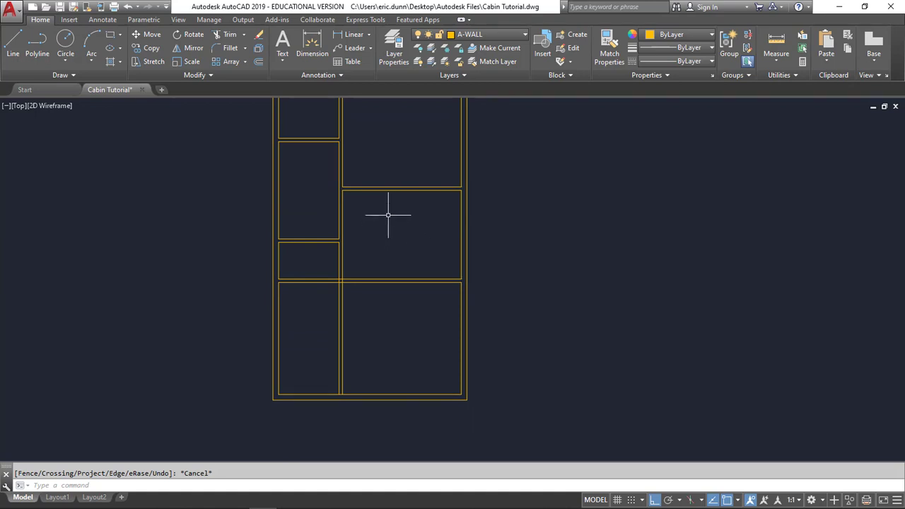
{"action": "scroll", "coordinate": [388, 215], "scroll_direction": "up", "scroll_amount": 2}
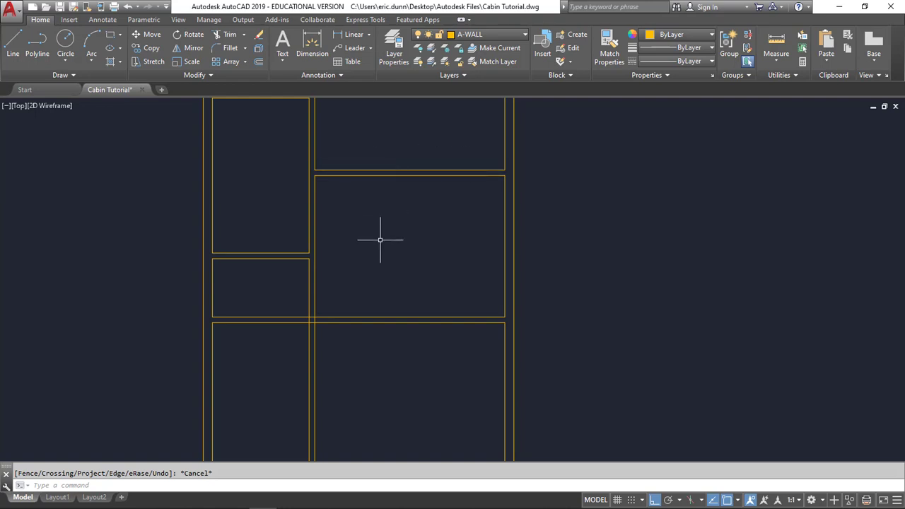
{"action": "left_click", "coordinate": [259, 63]}
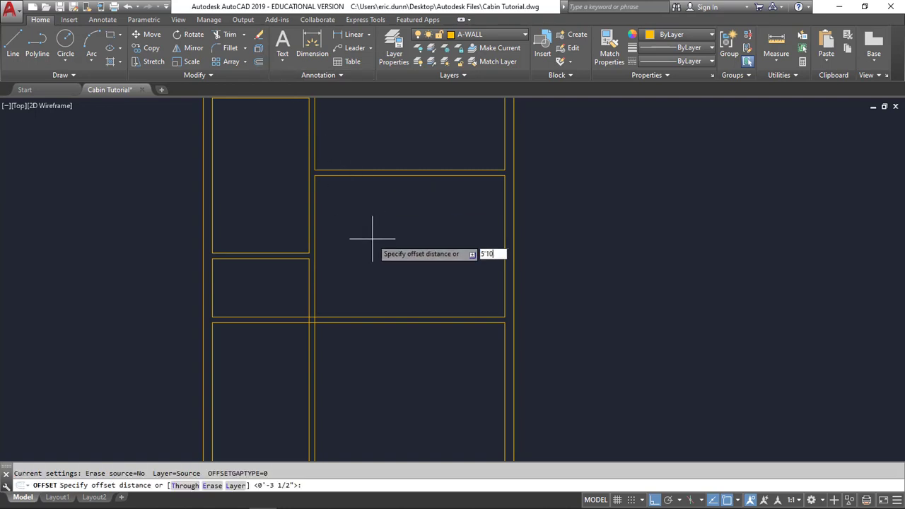
{"action": "key", "text": "Return"}
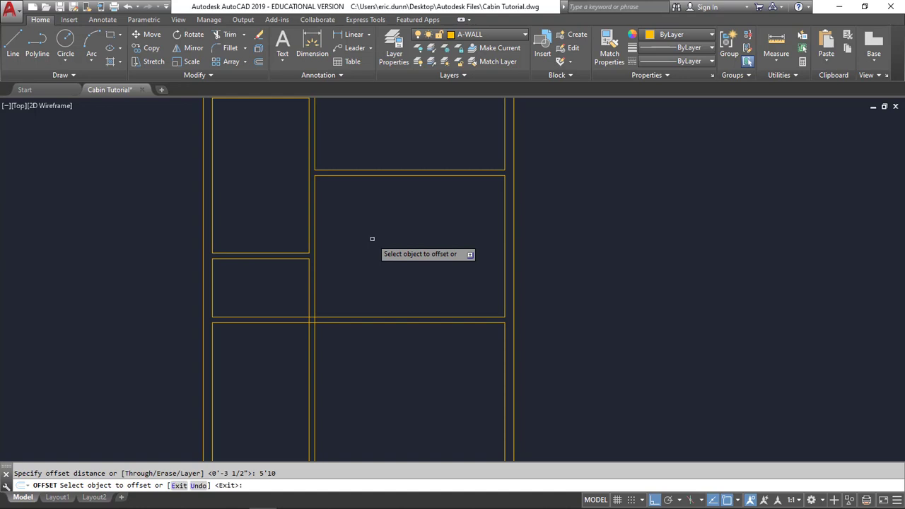
{"action": "left_click", "coordinate": [504, 227]}
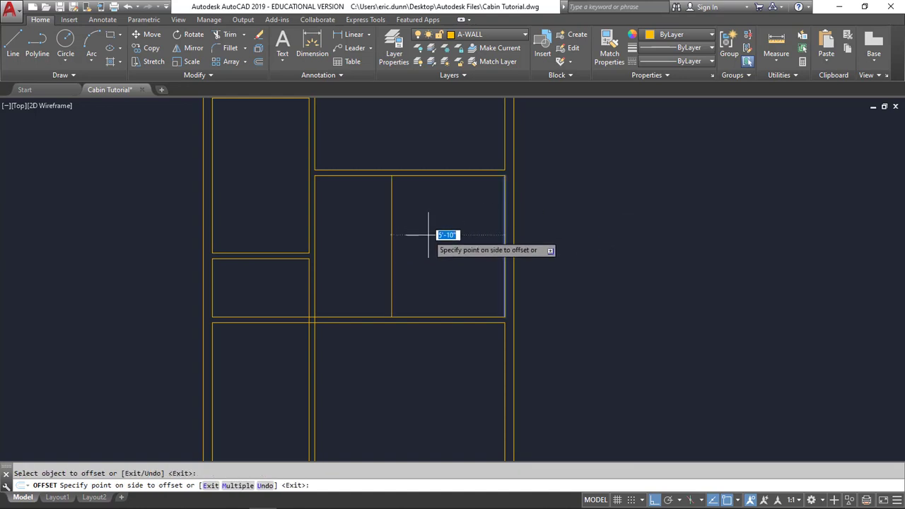
{"action": "left_click", "coordinate": [428, 234]}
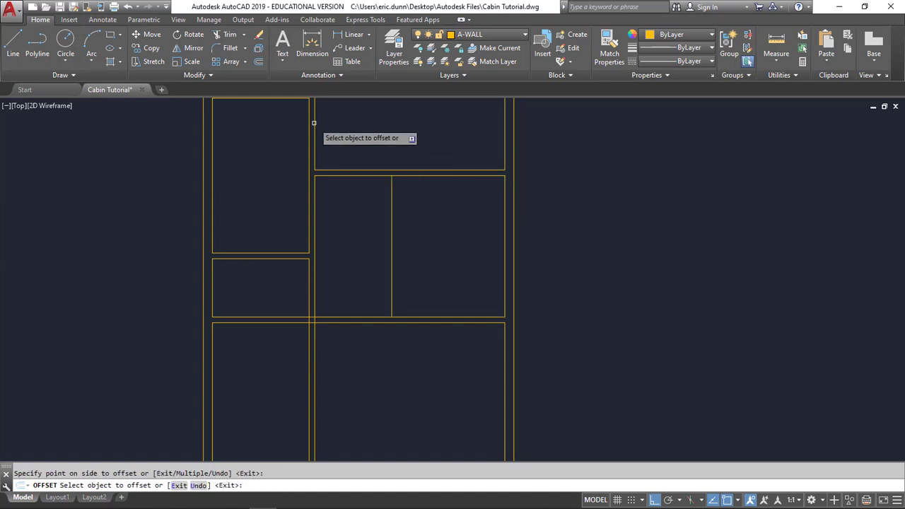
Step: Offset the new vertical line in the middle right-hand room 3.5" to the left to form the partition's thickness
{"action": "left_click", "coordinate": [259, 63]}
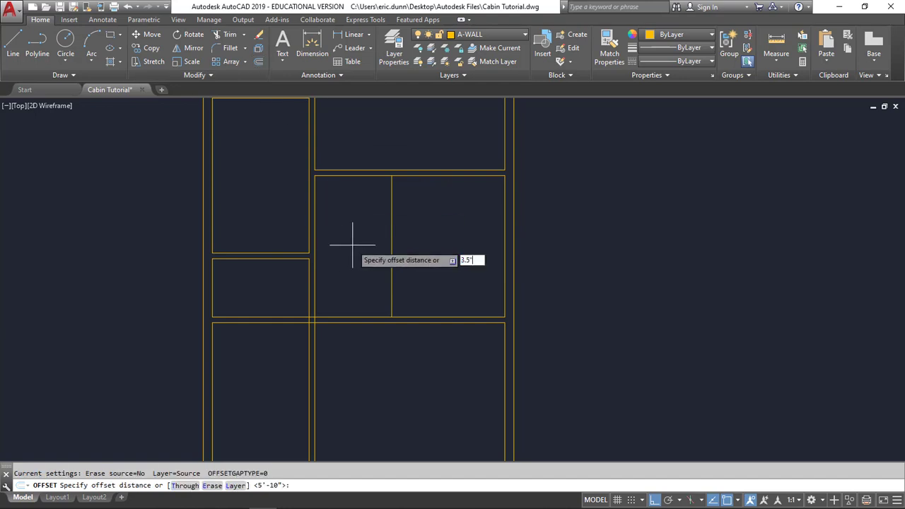
{"action": "key", "text": "Return"}
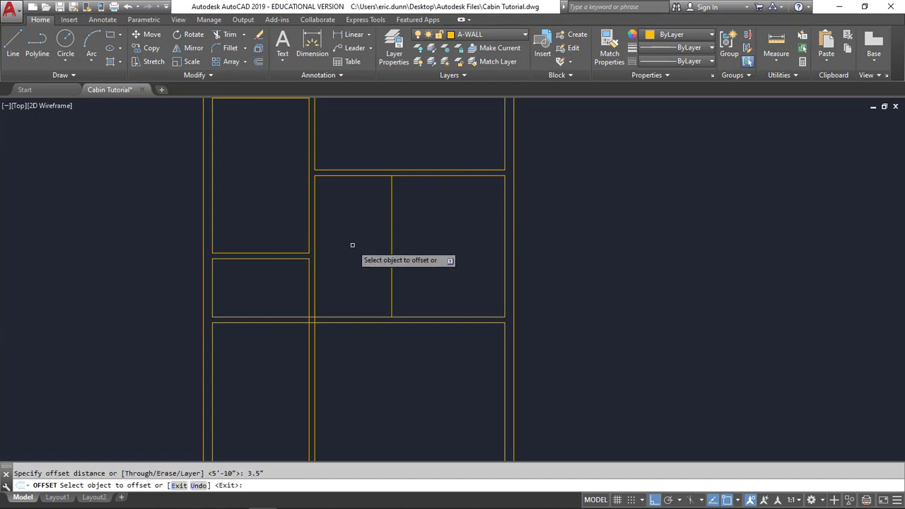
{"action": "left_click", "coordinate": [391, 248]}
{"action": "left_click", "coordinate": [361, 255]}
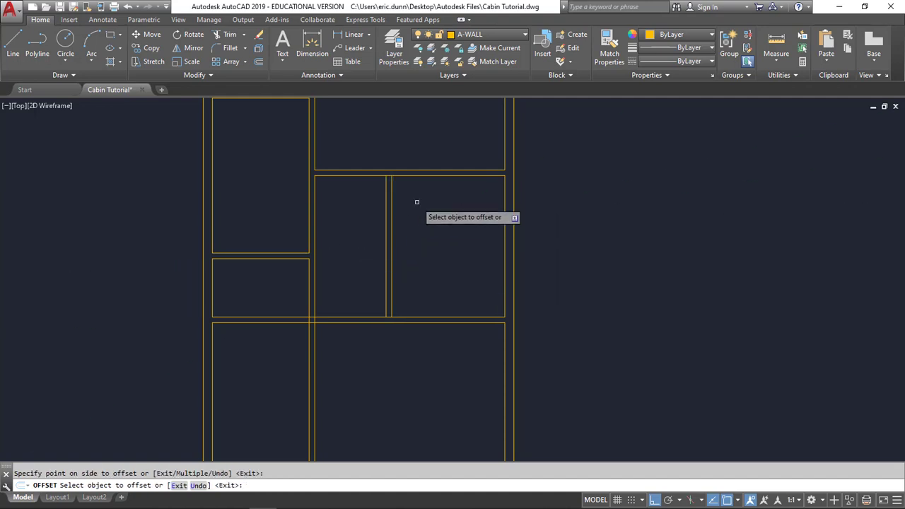
Step: Offset the middle right-hand room's upper and lower wall lines 26" inward, across the new partition
{"action": "scroll", "coordinate": [395, 221], "scroll_direction": "up", "scroll_amount": 2}
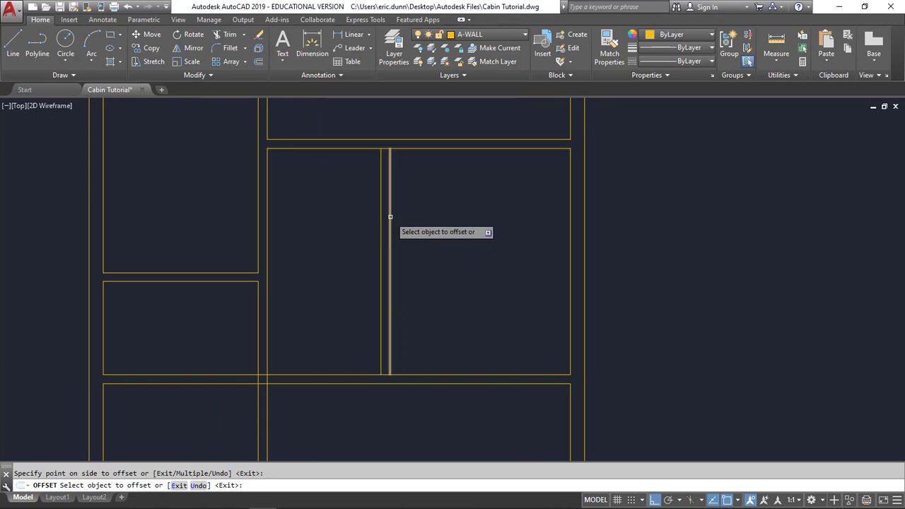
{"action": "left_click", "coordinate": [257, 63]}
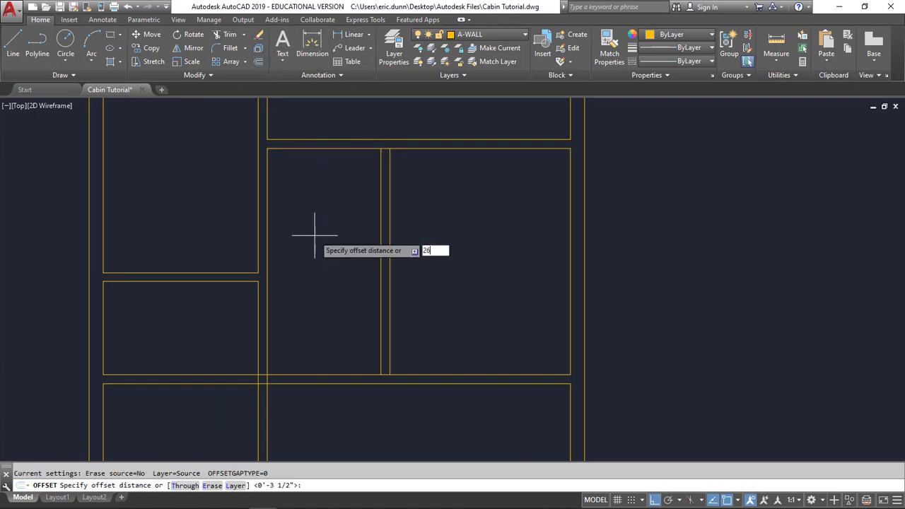
{"action": "key", "text": "Return"}
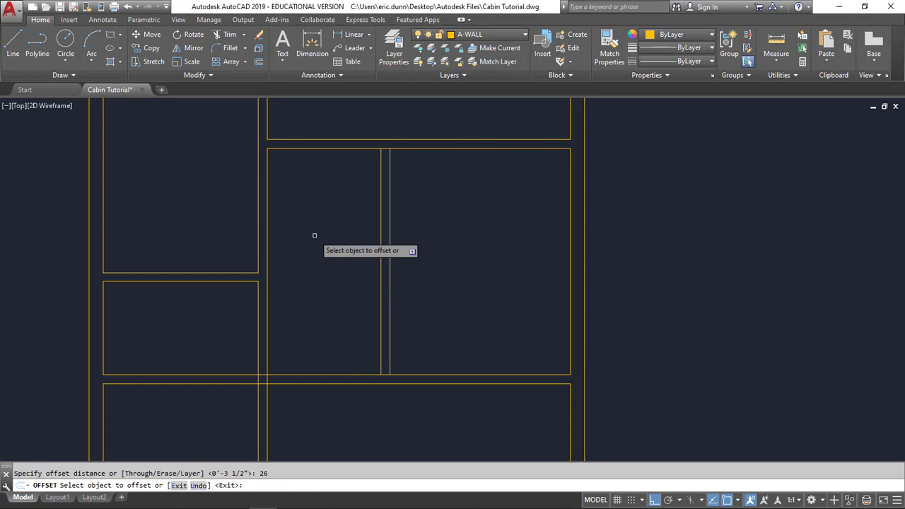
{"action": "left_click", "coordinate": [413, 148]}
{"action": "left_click", "coordinate": [431, 230]}
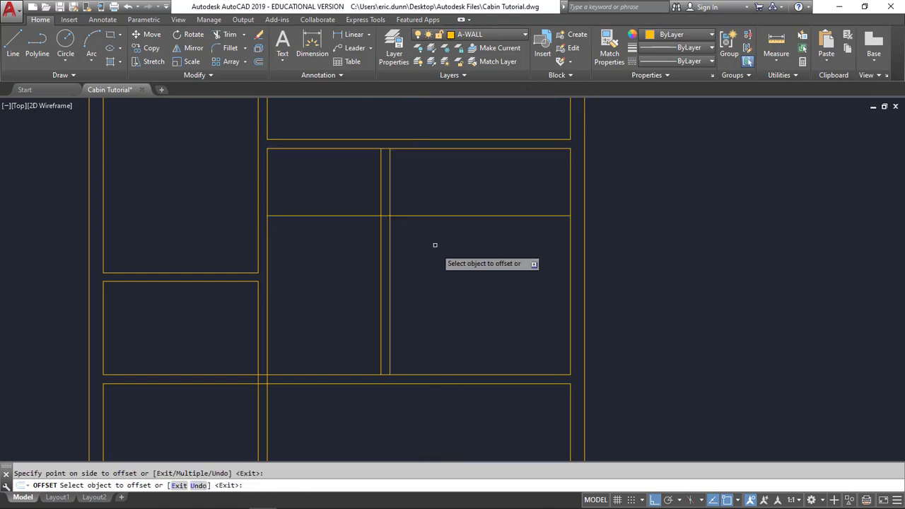
{"action": "left_click", "coordinate": [430, 374]}
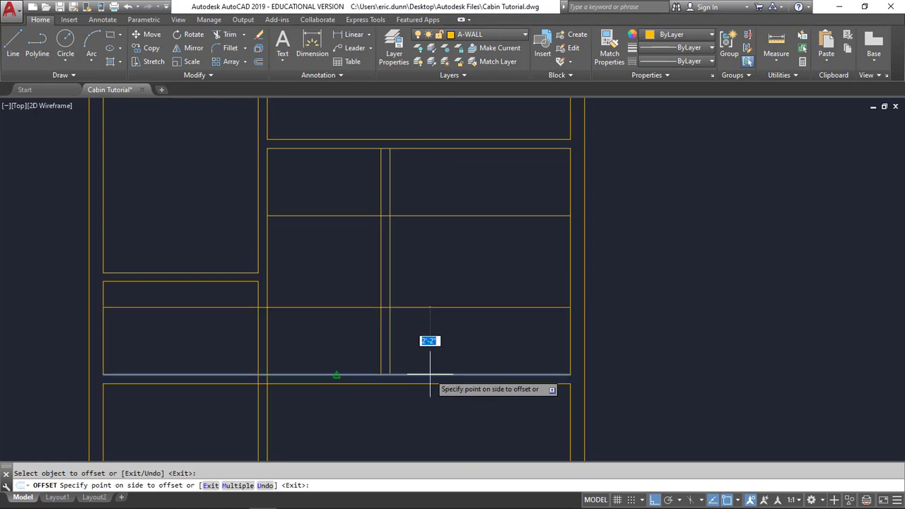
{"action": "left_click", "coordinate": [425, 290]}
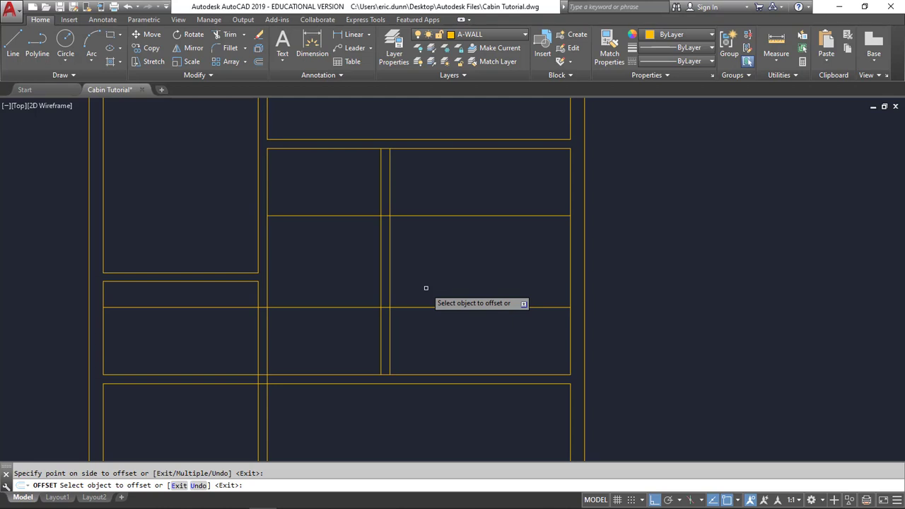
{"action": "key", "text": "Escape"}
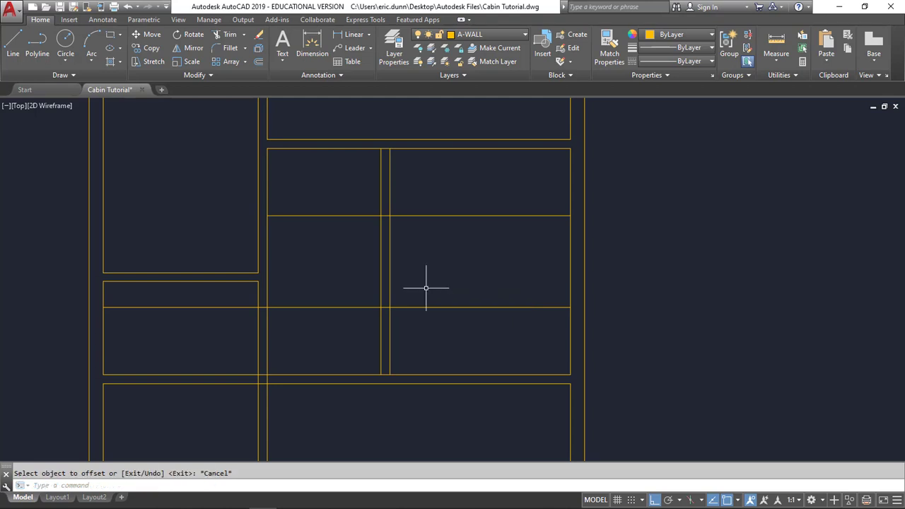
Step: Using all walls as cutting edges, trim the upper 26" offset line to the partition's width and cut the partition open between both offset lines
{"action": "scroll", "coordinate": [426, 288], "scroll_direction": "down", "scroll_amount": 4}
{"action": "scroll", "coordinate": [427, 288], "scroll_direction": "down", "scroll_amount": 2}
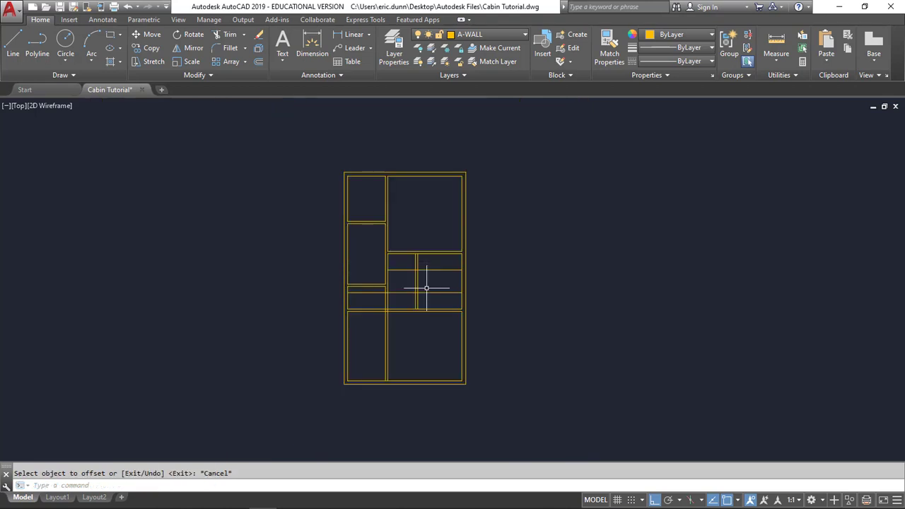
{"action": "left_click", "coordinate": [223, 34]}
{"action": "left_click", "coordinate": [321, 152]}
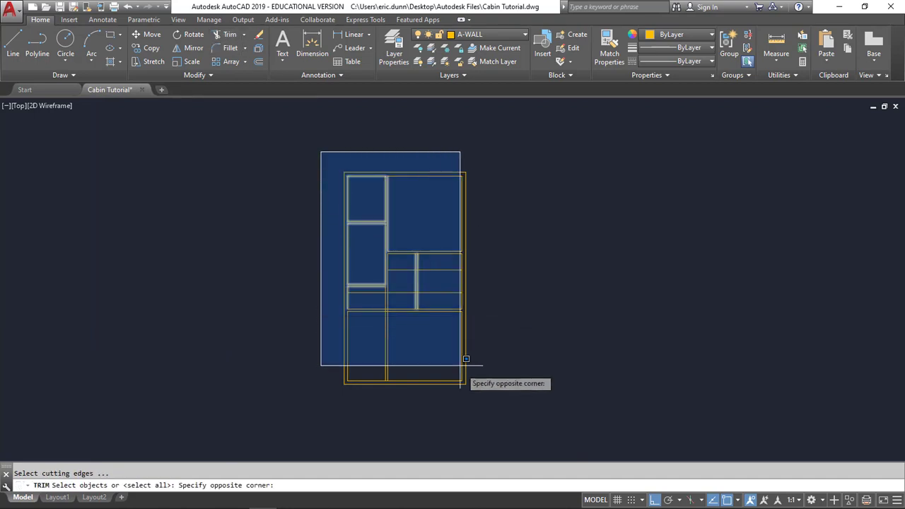
{"action": "left_click", "coordinate": [495, 410]}
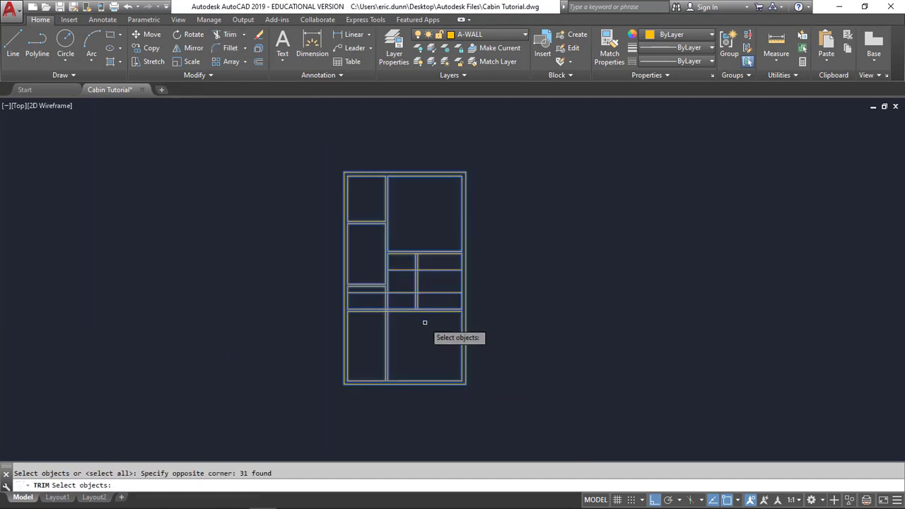
{"action": "scroll", "coordinate": [425, 322], "scroll_direction": "up", "scroll_amount": 5}
{"action": "middle_click_drag", "start_coordinate": [425, 210], "coordinate": [396, 371]}
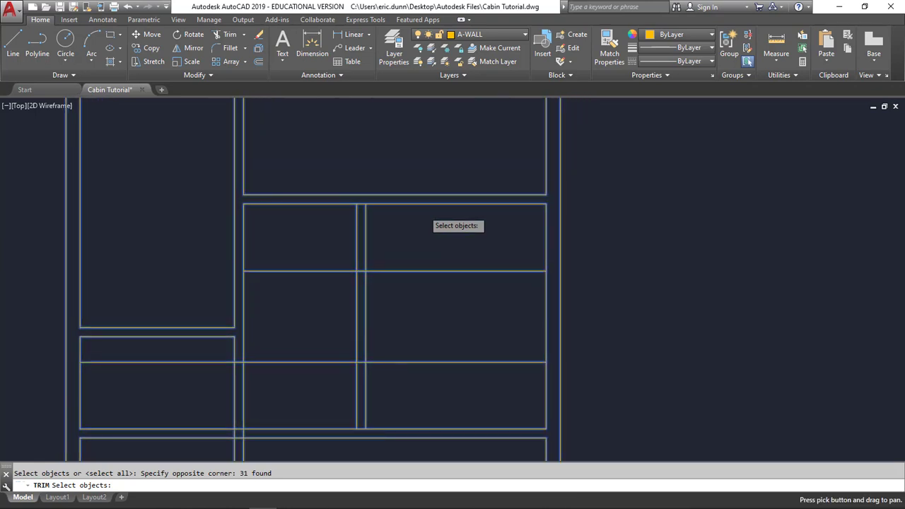
{"action": "left_click", "coordinate": [288, 272]}
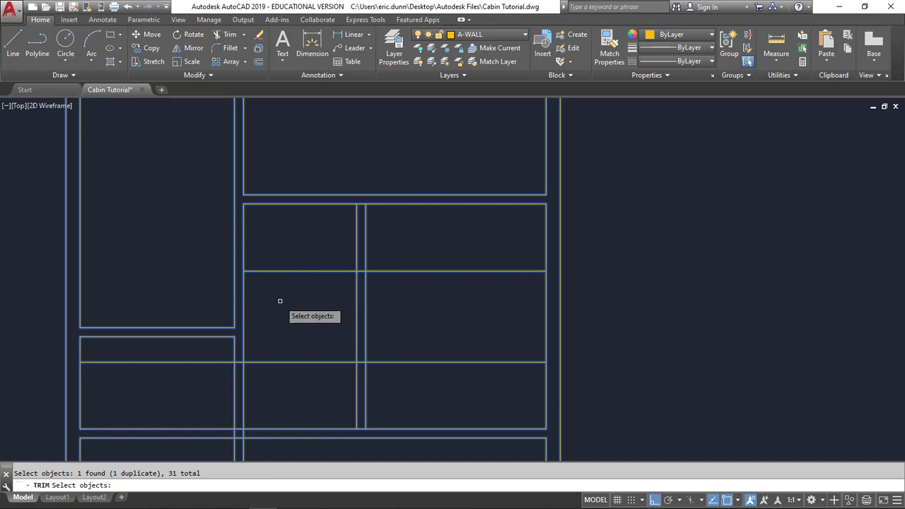
{"action": "key", "text": "Return"}
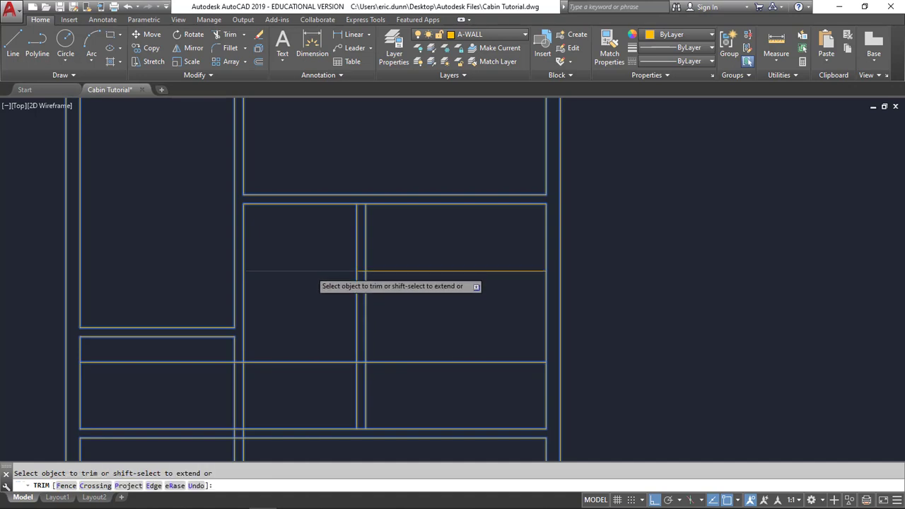
{"action": "left_click", "coordinate": [312, 271]}
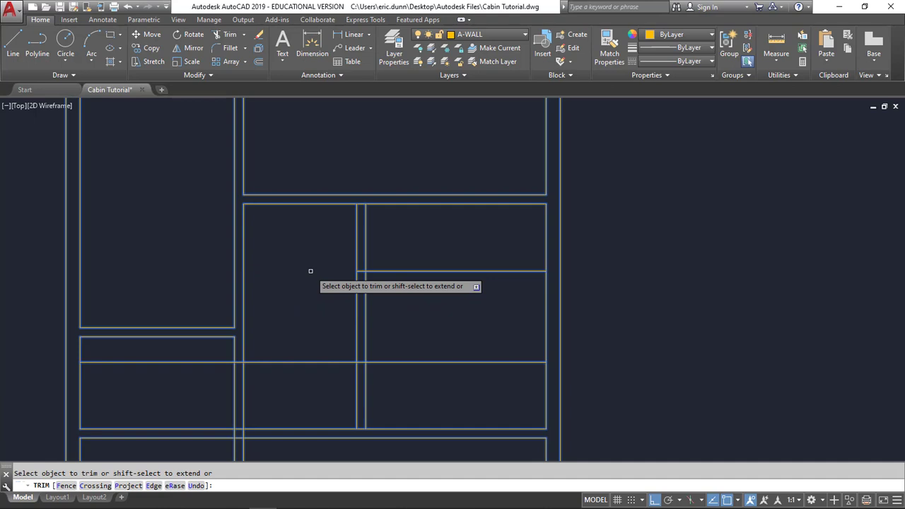
{"action": "left_click", "coordinate": [388, 271]}
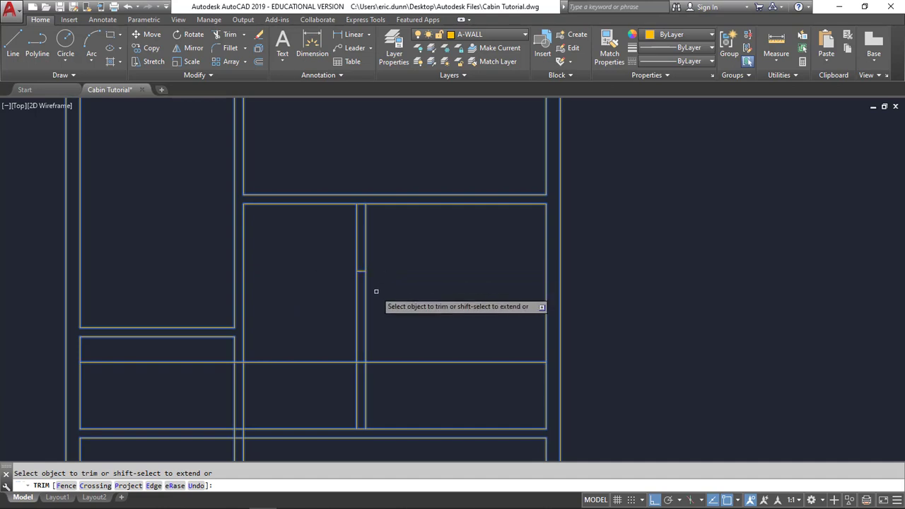
{"action": "left_click", "coordinate": [365, 300]}
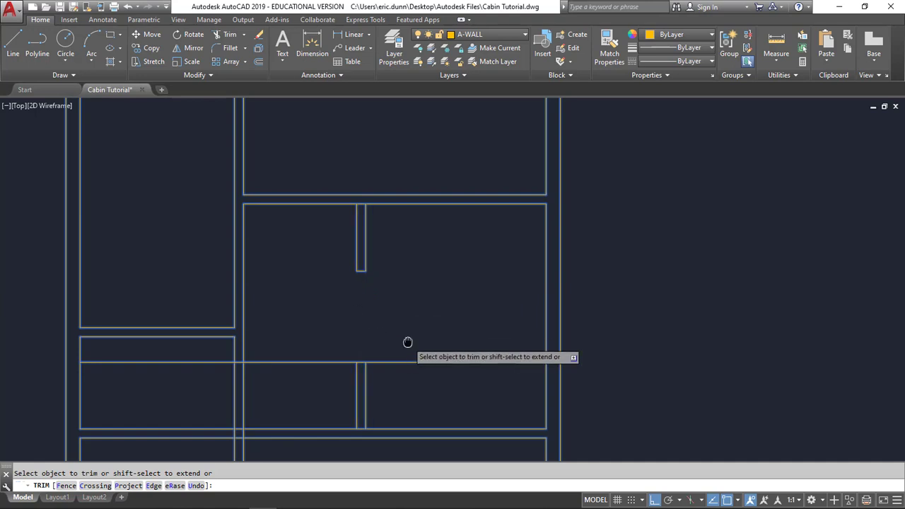
Step: Trim the lower offset line on both sides of the partition, and the room's lower wall line between the vertical interior wall and the partition
{"action": "middle_click_drag", "start_coordinate": [408, 344], "coordinate": [415, 195]}
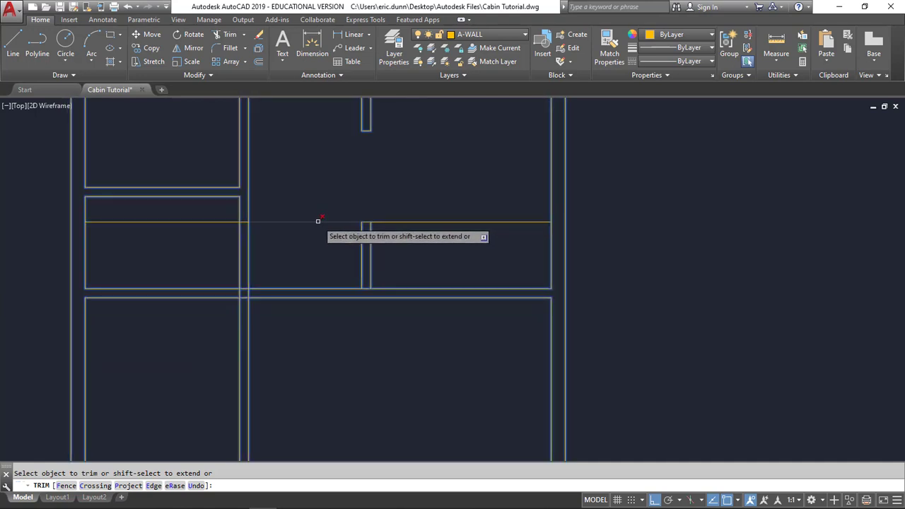
{"action": "left_click", "coordinate": [318, 221]}
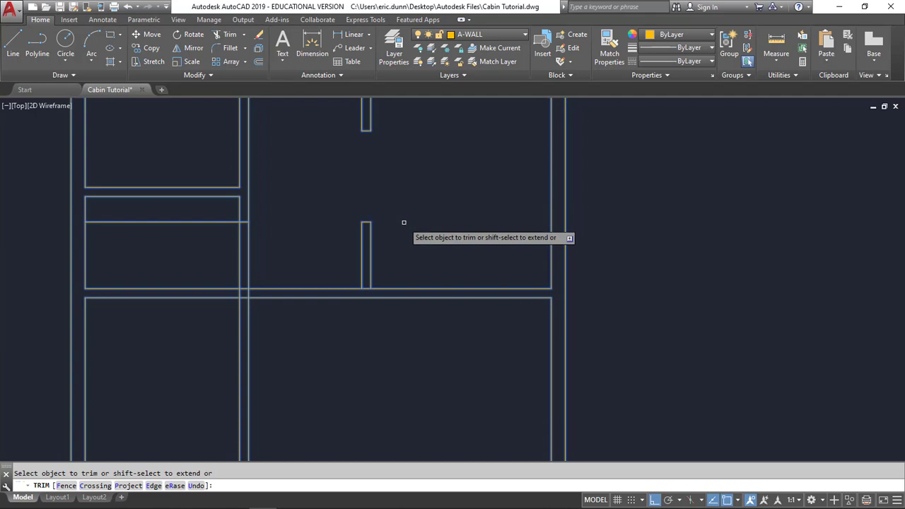
{"action": "left_click", "coordinate": [327, 288]}
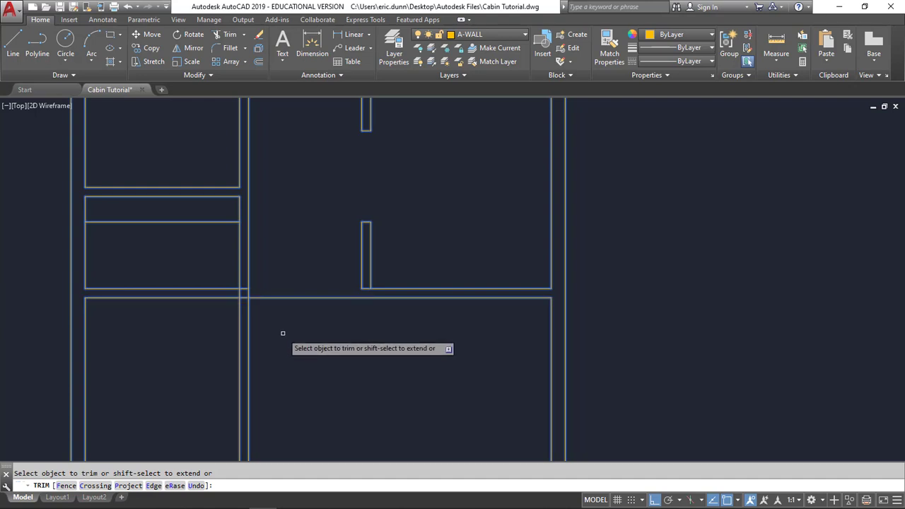
{"action": "key", "text": "Escape"}
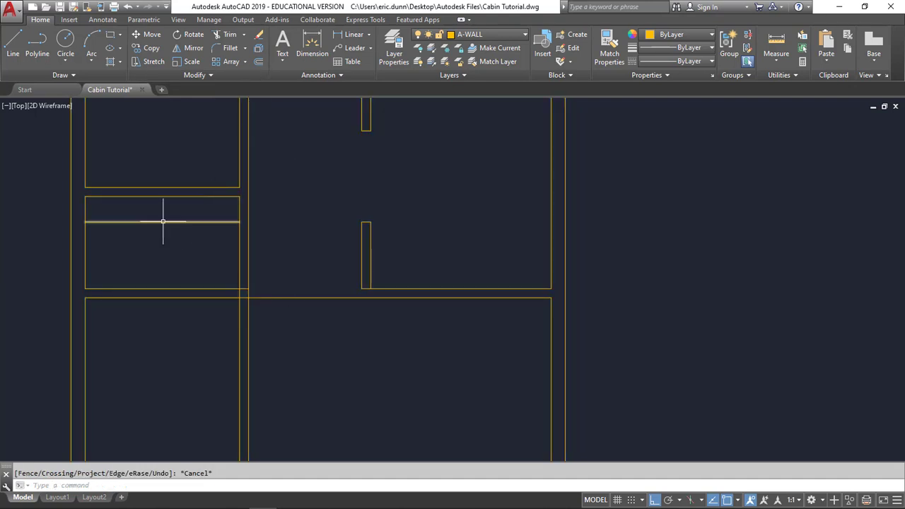
{"action": "middle_click_drag", "start_coordinate": [175, 165], "coordinate": [246, 223]}
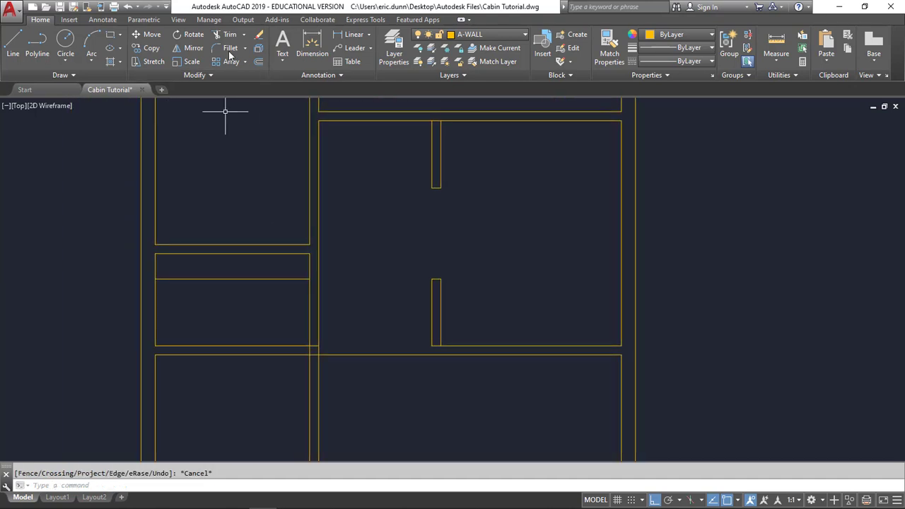
{"action": "left_click", "coordinate": [228, 34]}
{"action": "left_click", "coordinate": [102, 143]}
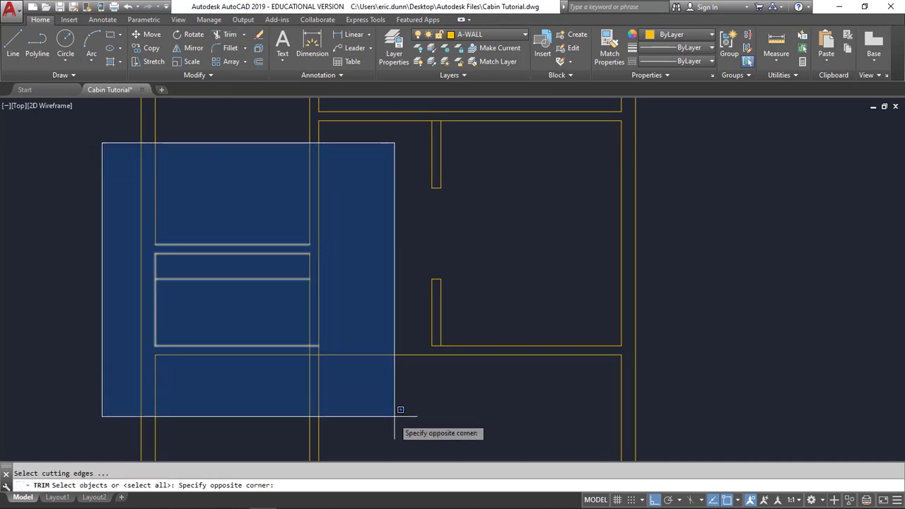
{"action": "left_click", "coordinate": [400, 410]}
{"action": "key", "text": "Return"}
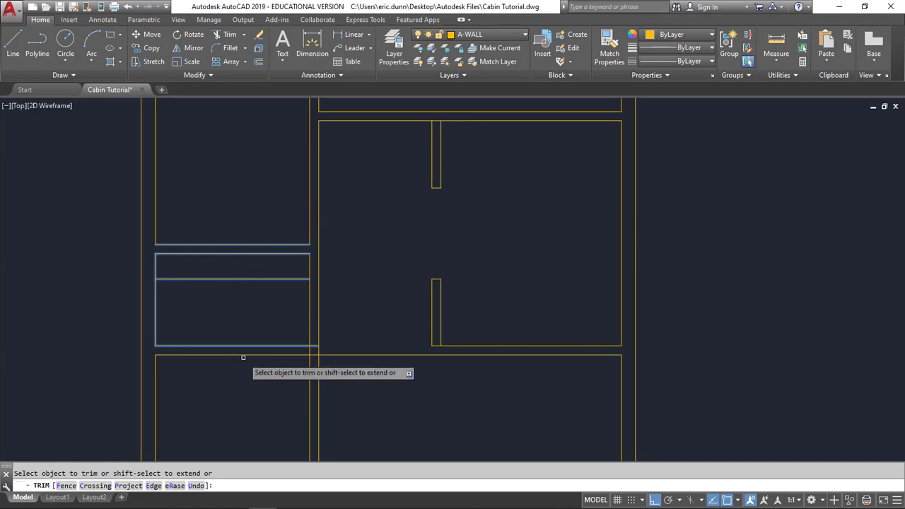
{"action": "key", "text": "Escape"}
Step: Erase the leftover horizontal offset segment crossing the small left-hand room
{"action": "left_click", "coordinate": [244, 280]}
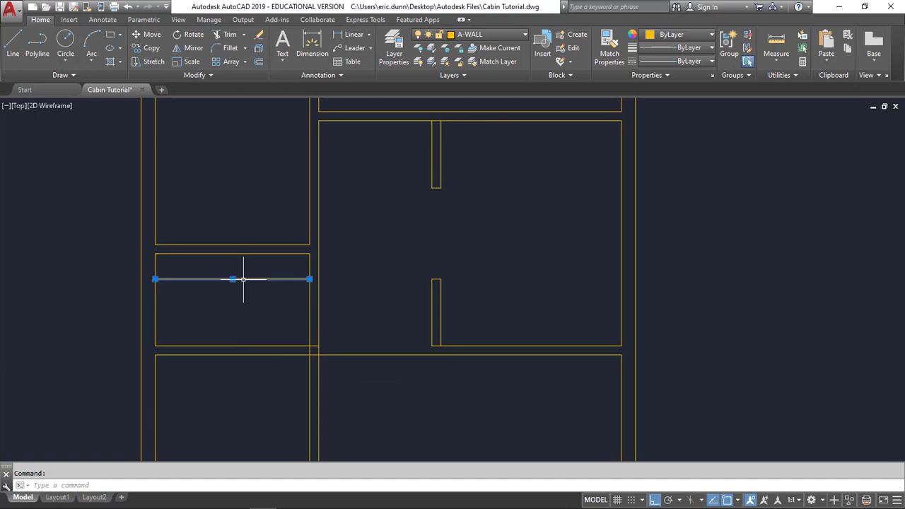
{"action": "key", "text": "Delete"}
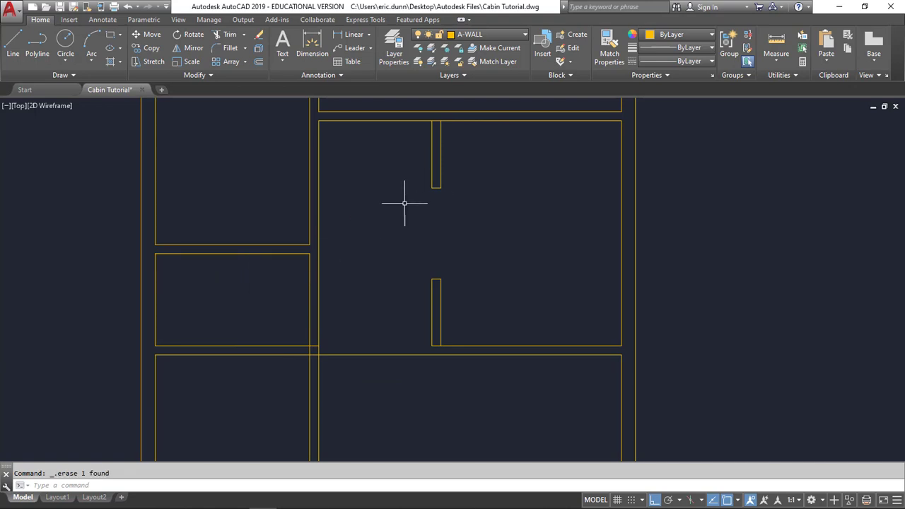
{"action": "middle_click_drag", "start_coordinate": [405, 203], "coordinate": [367, 324]}
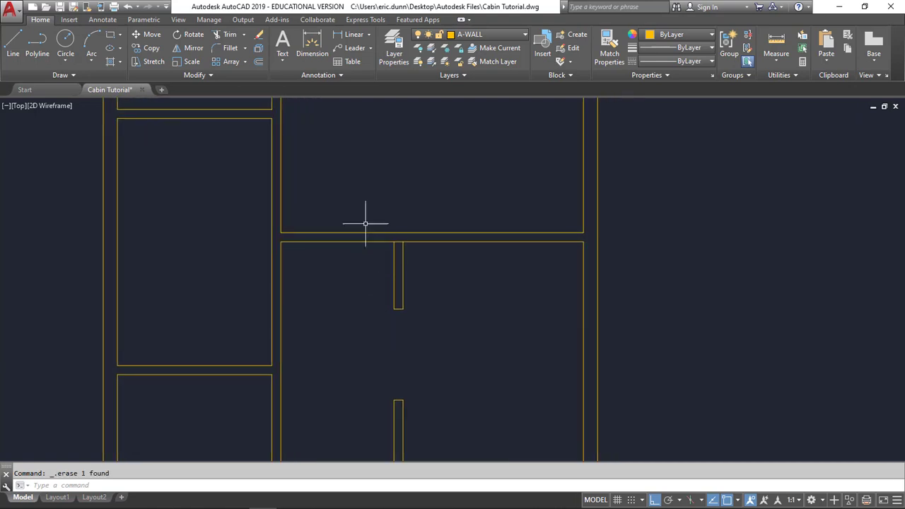
Step: Trim the horizontal wall line between the partition's two faces where the partition's upper end meets the wall, using the surrounding walls as cutting edges
{"action": "left_click", "coordinate": [224, 36]}
{"action": "left_click", "coordinate": [340, 191]}
{"action": "left_click", "coordinate": [452, 299]}
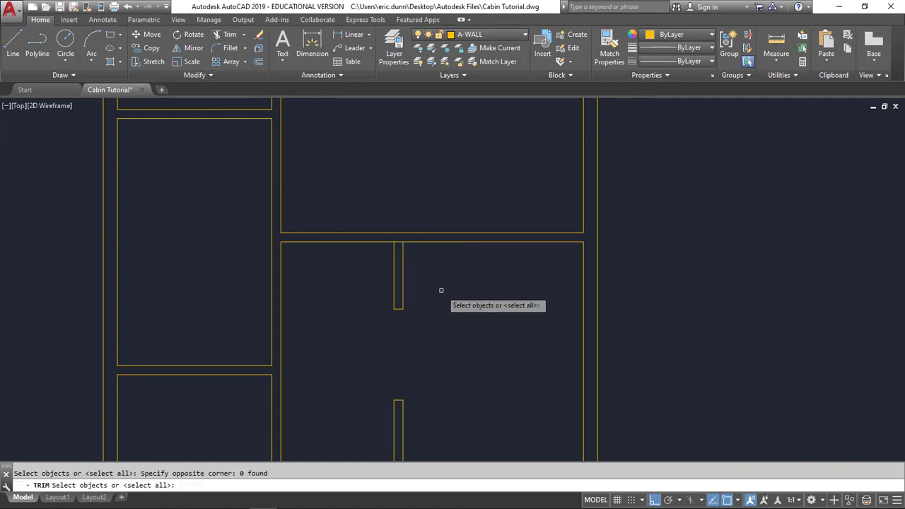
{"action": "left_click", "coordinate": [440, 310]}
{"action": "left_click", "coordinate": [340, 194]}
{"action": "key", "text": "Return"}
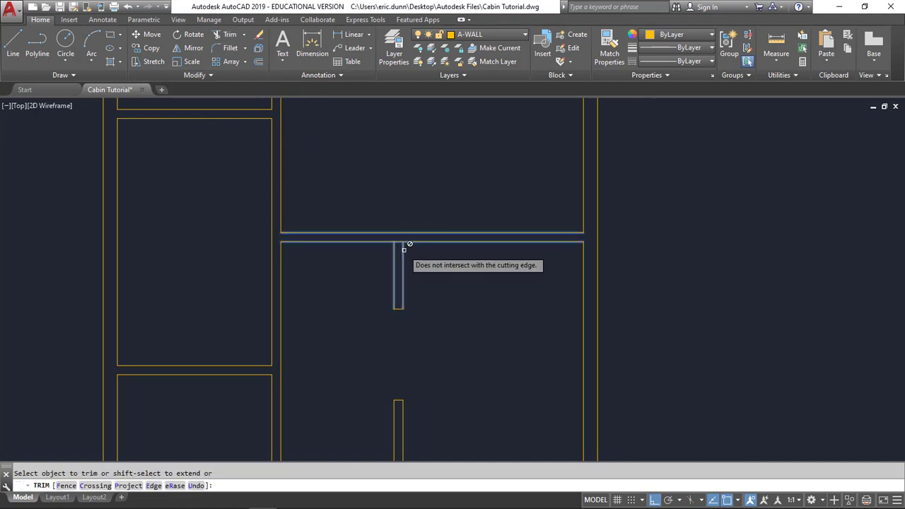
{"action": "left_click", "coordinate": [398, 242]}
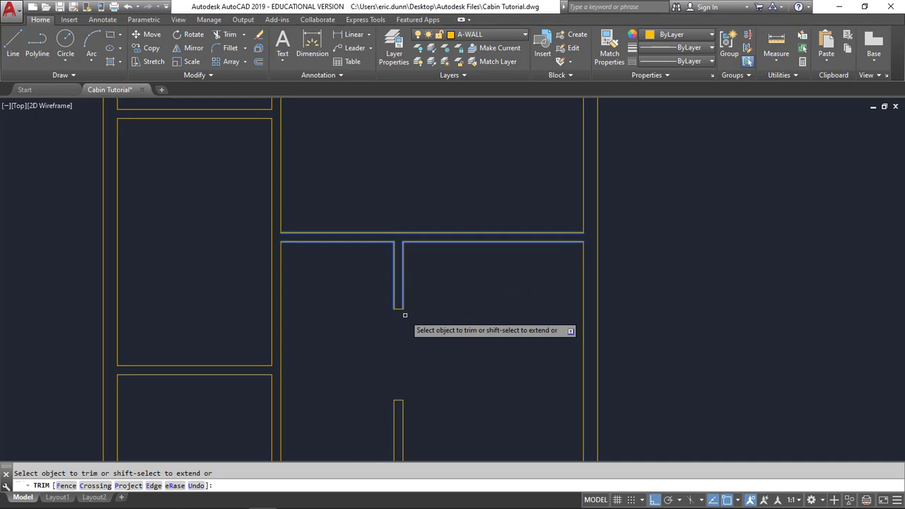
{"action": "key", "text": "Escape"}
Step: Fillet the lower partition stub's left face with the lower line of the horizontal wall beneath it to form a square outer corner
{"action": "mouse_move", "coordinate": [363, 196]}
{"action": "middle_mouse_down"}
{"action": "mouse_move", "coordinate": [358, 292]}
{"action": "mouse_move", "coordinate": [328, 404]}
{"action": "mouse_move", "coordinate": [383, 168]}
{"action": "middle_mouse_up"}
{"action": "middle_click_drag", "start_coordinate": [397, 350], "coordinate": [374, 182]}
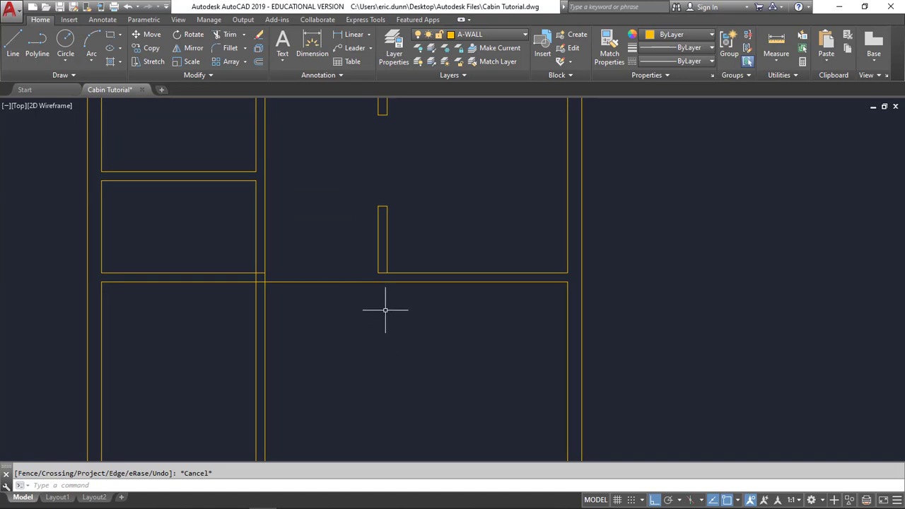
{"action": "scroll", "coordinate": [386, 310], "scroll_direction": "up", "scroll_amount": 2}
{"action": "scroll", "coordinate": [361, 315], "scroll_direction": "up", "scroll_amount": 3}
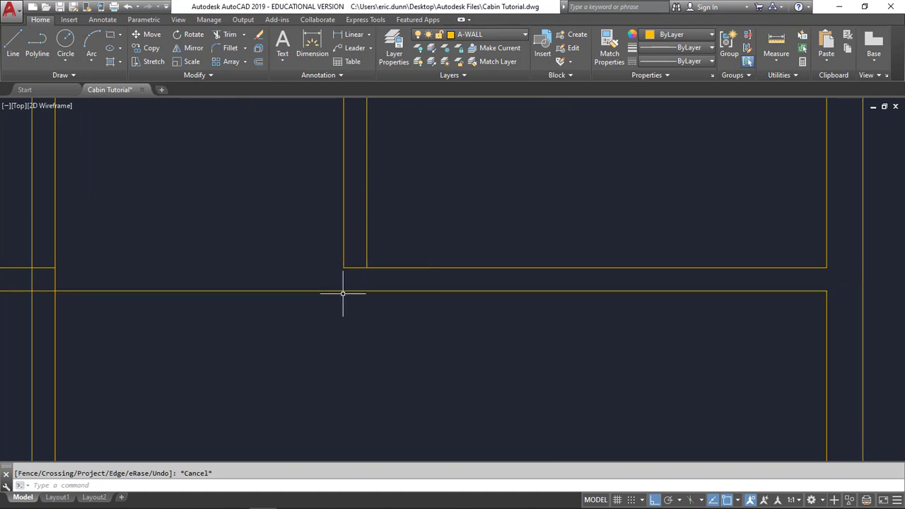
{"action": "left_click", "coordinate": [343, 254]}
{"action": "mouse_move", "coordinate": [344, 270]}
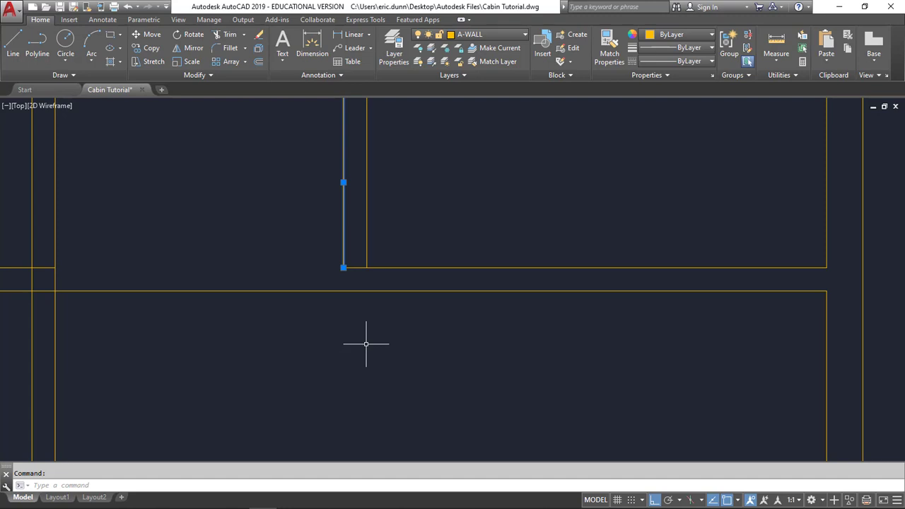
{"action": "key", "text": "Escape"}
{"action": "left_click", "coordinate": [230, 48]}
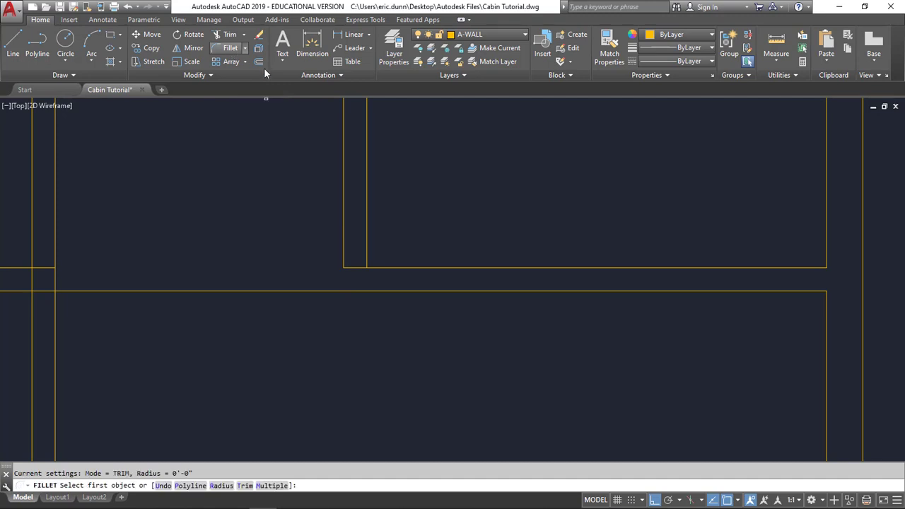
{"action": "left_click", "coordinate": [342, 180]}
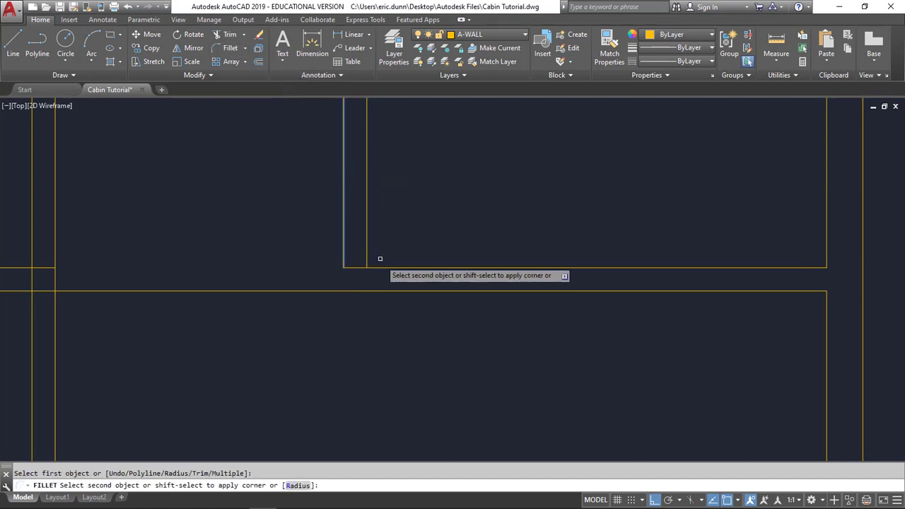
{"action": "left_click", "coordinate": [388, 291]}
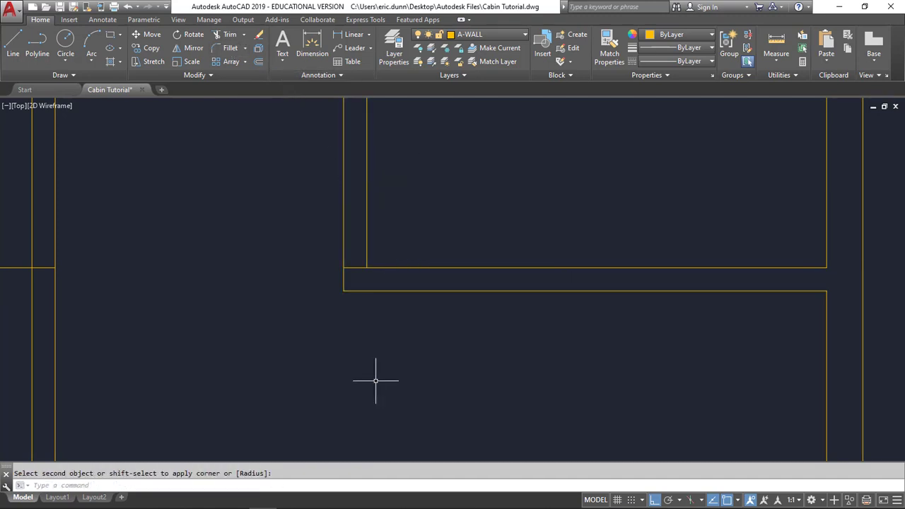
{"action": "key", "text": "Escape"}
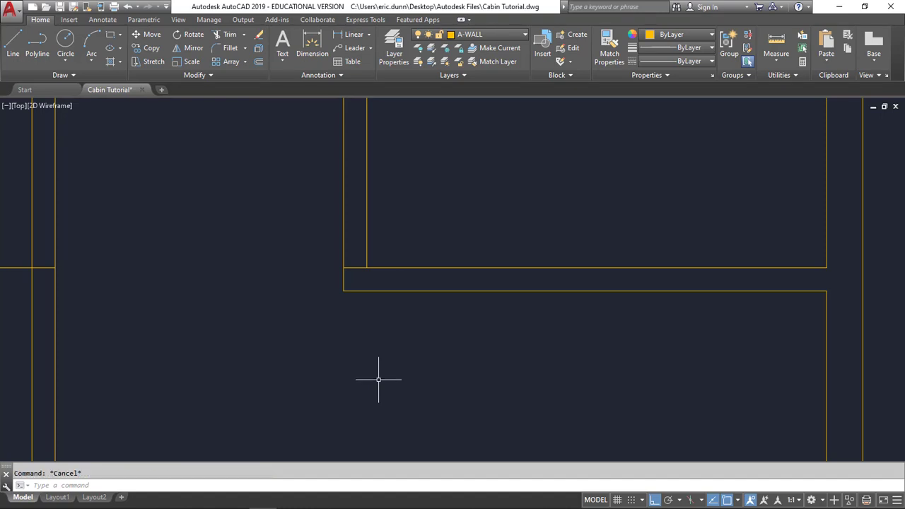
{"action": "left_click", "coordinate": [453, 332]}
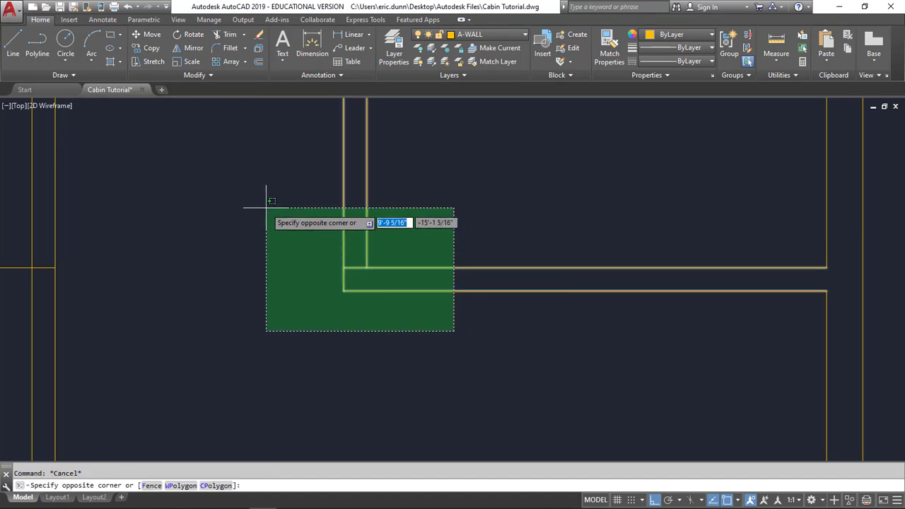
{"action": "key", "text": "Escape"}
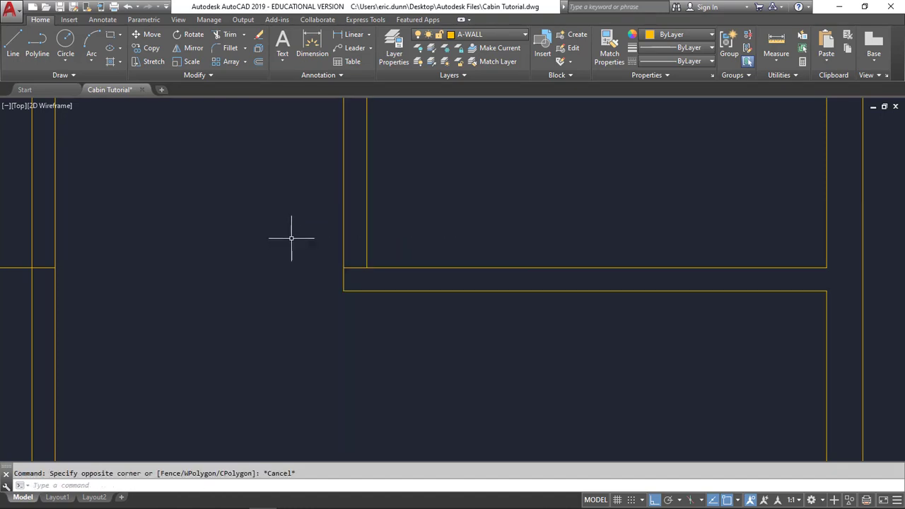
{"action": "left_click", "coordinate": [265, 184]}
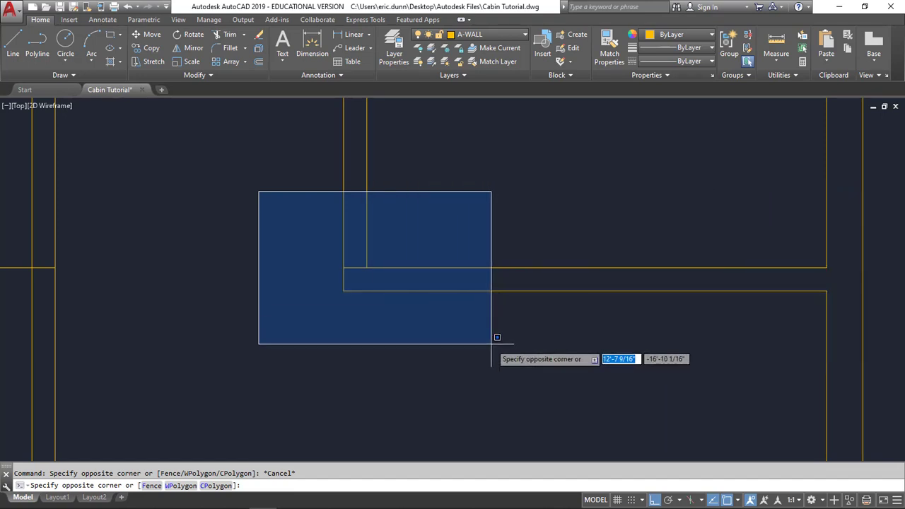
{"action": "key", "text": "Escape"}
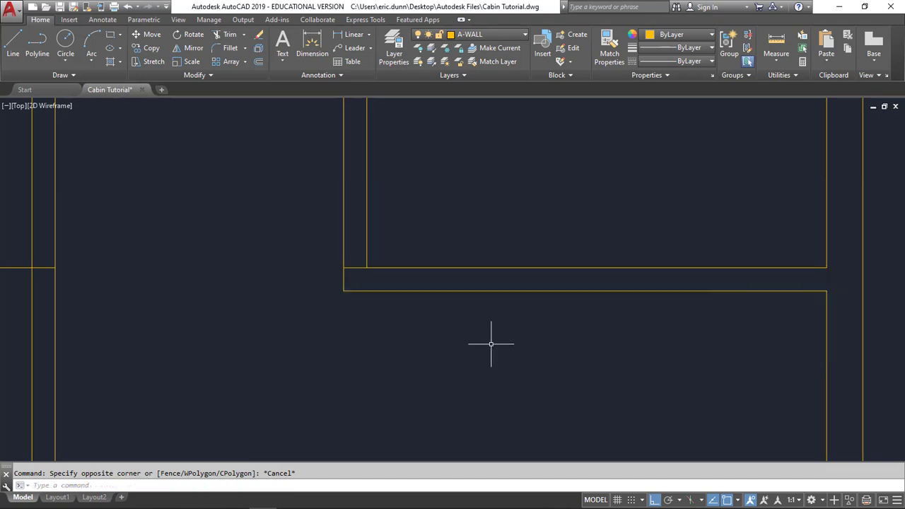
Step: Trim the leftover line across the base of the lower partition stub, using the four wall lines at that corner as cutting edges
{"action": "left_click", "coordinate": [219, 37]}
{"action": "left_click", "coordinate": [522, 330]}
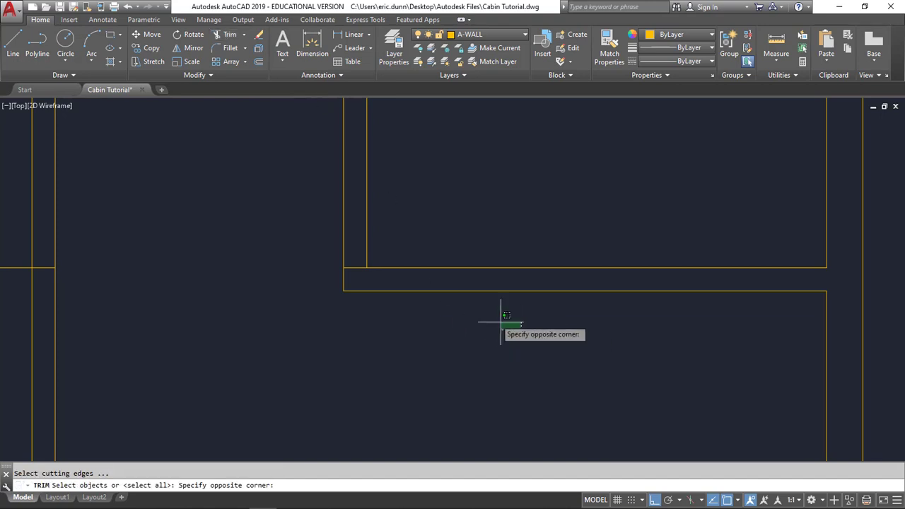
{"action": "left_click", "coordinate": [260, 182]}
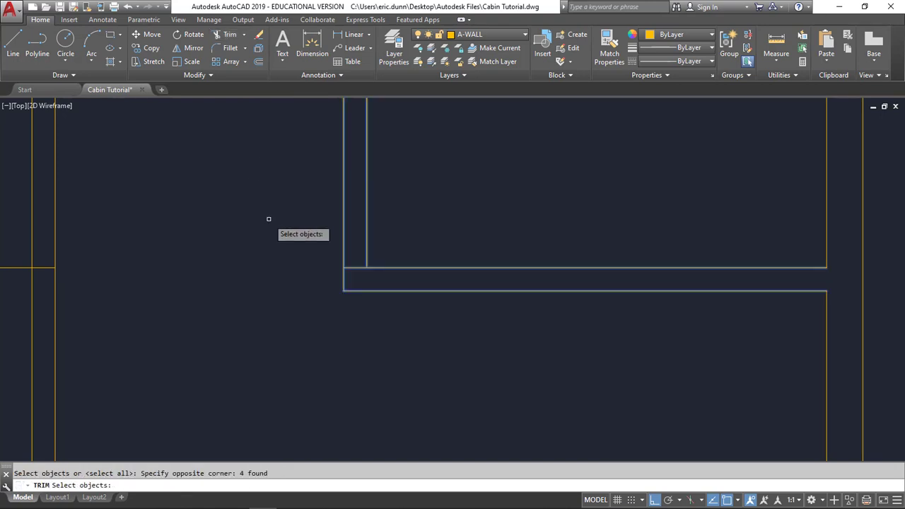
{"action": "key", "text": "Return"}
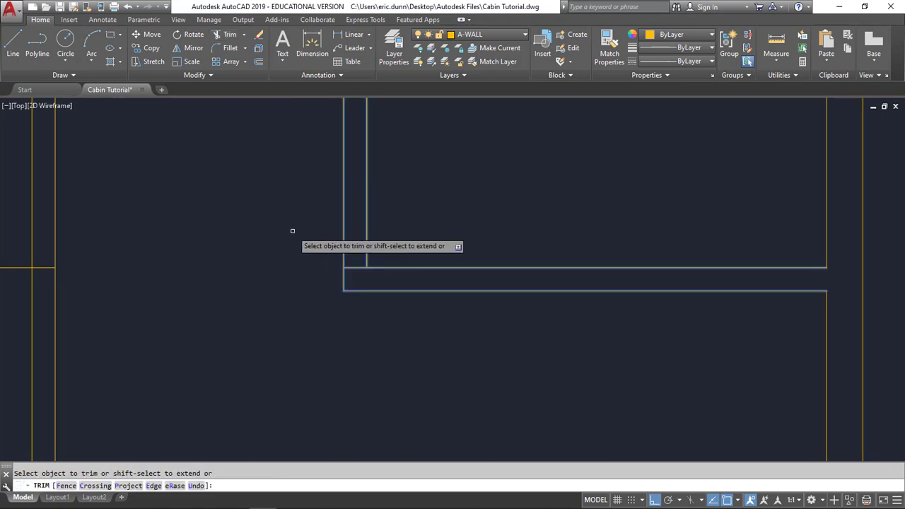
{"action": "left_click", "coordinate": [358, 267]}
{"action": "scroll", "coordinate": [443, 210], "scroll_direction": "down", "scroll_amount": 3}
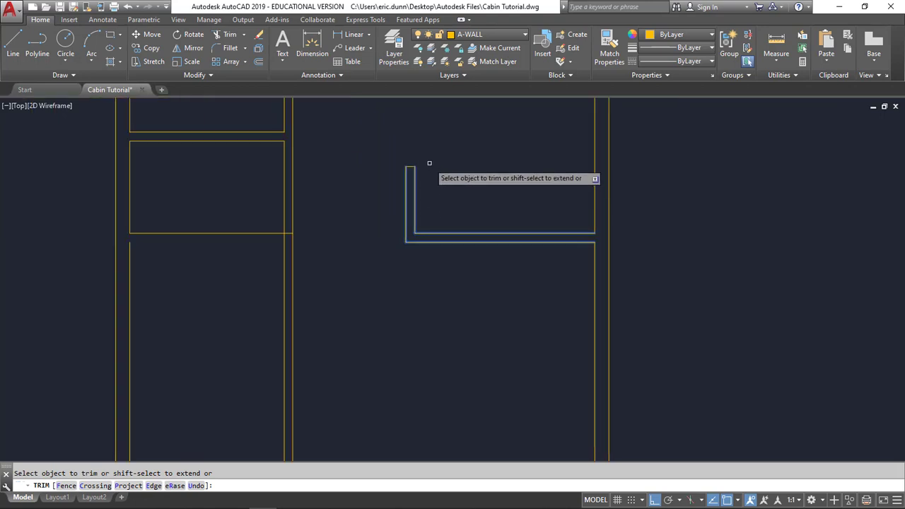
{"action": "mouse_move", "coordinate": [429, 166]}
{"action": "middle_mouse_down"}
{"action": "mouse_move", "coordinate": [411, 301]}
{"action": "mouse_move", "coordinate": [406, 191]}
{"action": "middle_mouse_up"}
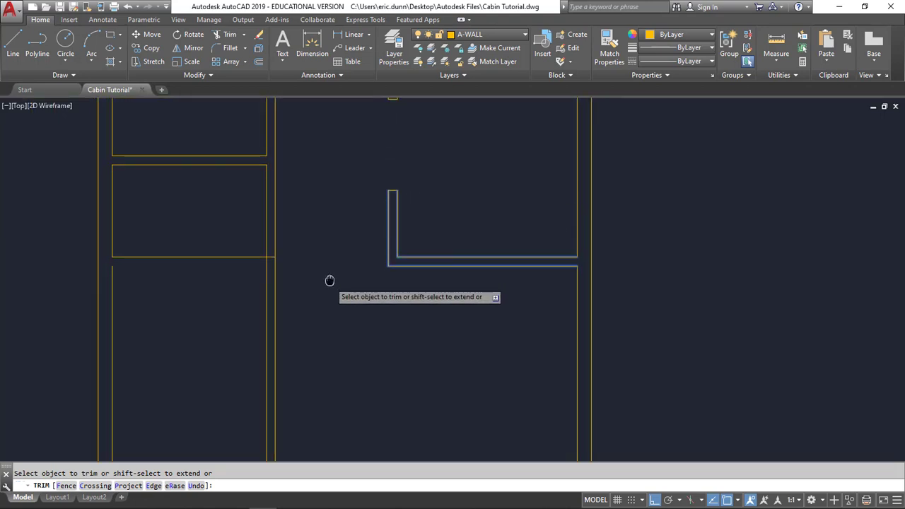
{"action": "middle_click_drag", "start_coordinate": [327, 283], "coordinate": [362, 212]}
{"action": "key", "text": "Escape"}
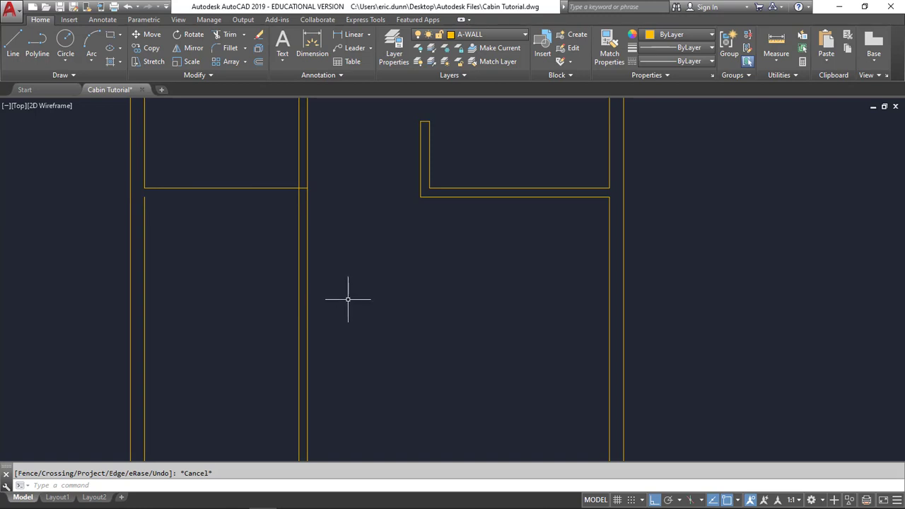
Step: Using all walls as cutting edges, trim both lines of the vertical interior wall below the small left-hand room
{"action": "mouse_move", "coordinate": [348, 319]}
{"action": "middle_mouse_down"}
{"action": "mouse_move", "coordinate": [370, 206]}
{"action": "mouse_move", "coordinate": [350, 280]}
{"action": "mouse_move", "coordinate": [370, 303]}
{"action": "middle_mouse_up"}
{"action": "scroll", "coordinate": [360, 248], "scroll_direction": "down", "scroll_amount": 5}
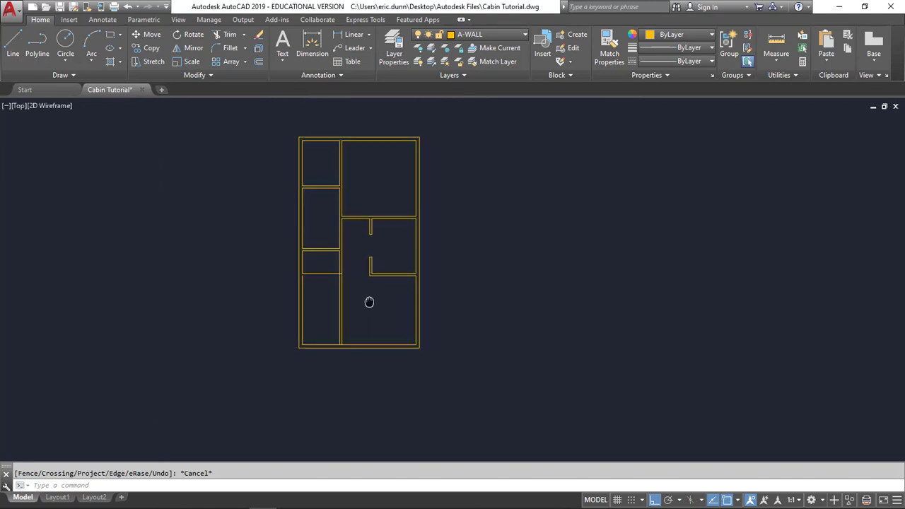
{"action": "left_click", "coordinate": [229, 37]}
{"action": "left_click", "coordinate": [273, 111]}
{"action": "left_click", "coordinate": [468, 388]}
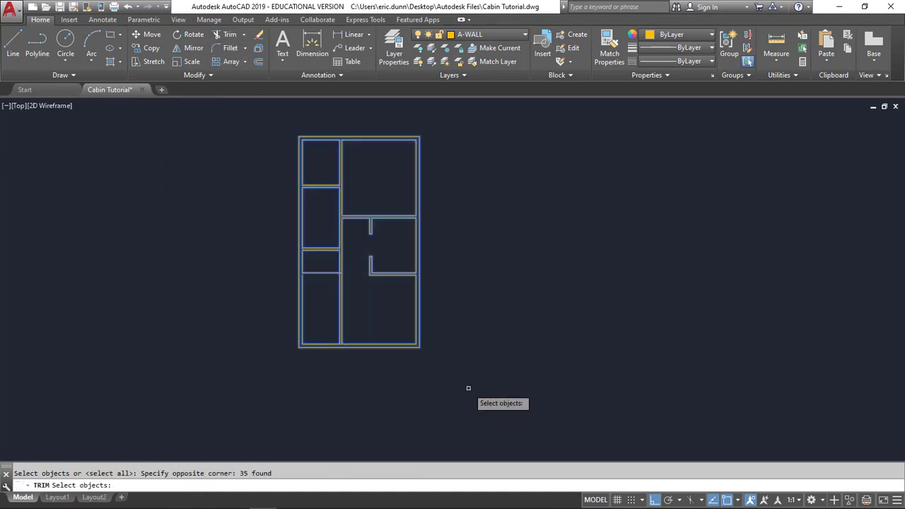
{"action": "key", "text": "Return"}
{"action": "scroll", "coordinate": [359, 315], "scroll_direction": "up", "scroll_amount": 4}
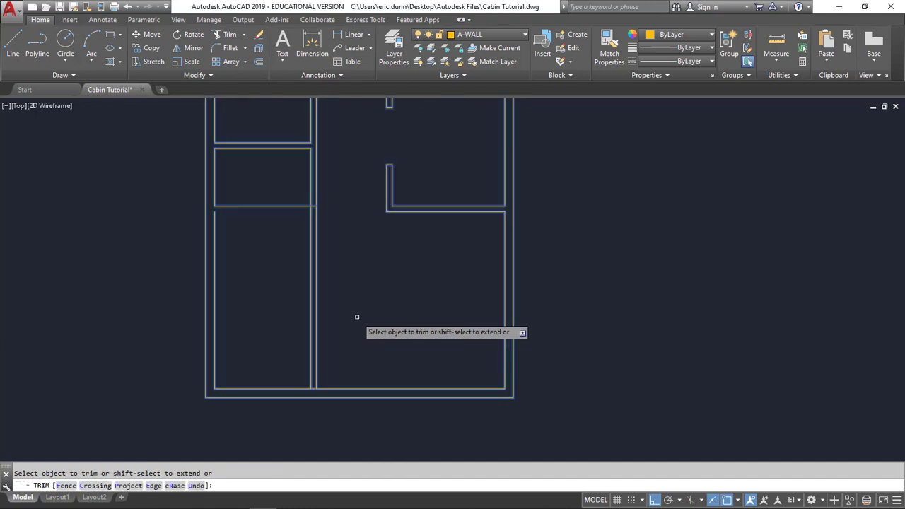
{"action": "left_click", "coordinate": [313, 299]}
{"action": "left_click", "coordinate": [310, 297]}
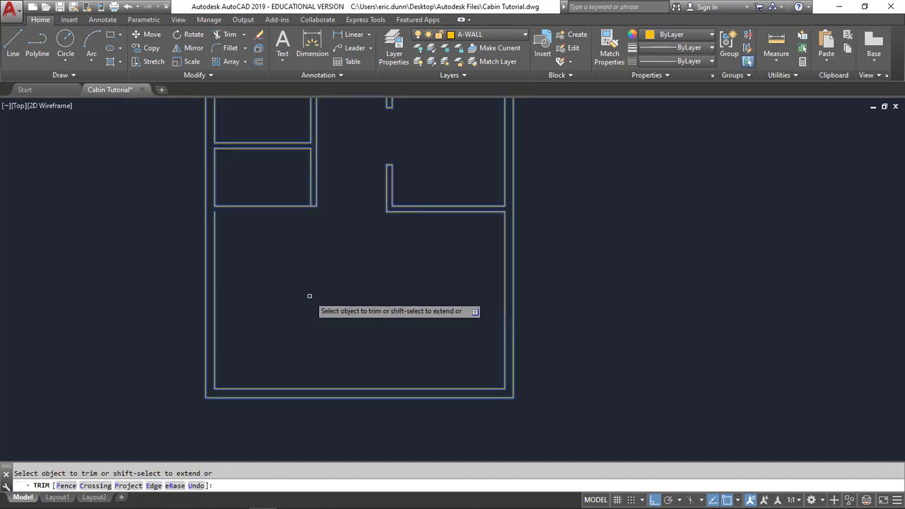
Step: Draw a short horizontal line rightward from the upper end of the left exterior wall's inner line, just below the small left-hand room
{"action": "middle_click_drag", "start_coordinate": [279, 252], "coordinate": [283, 317]}
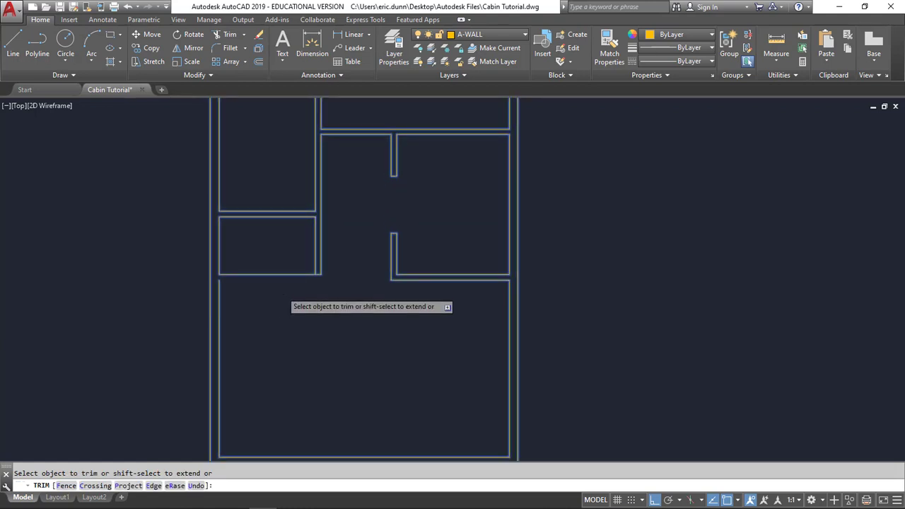
{"action": "scroll", "coordinate": [283, 289], "scroll_direction": "up", "scroll_amount": 2}
{"action": "left_click", "coordinate": [13, 44]}
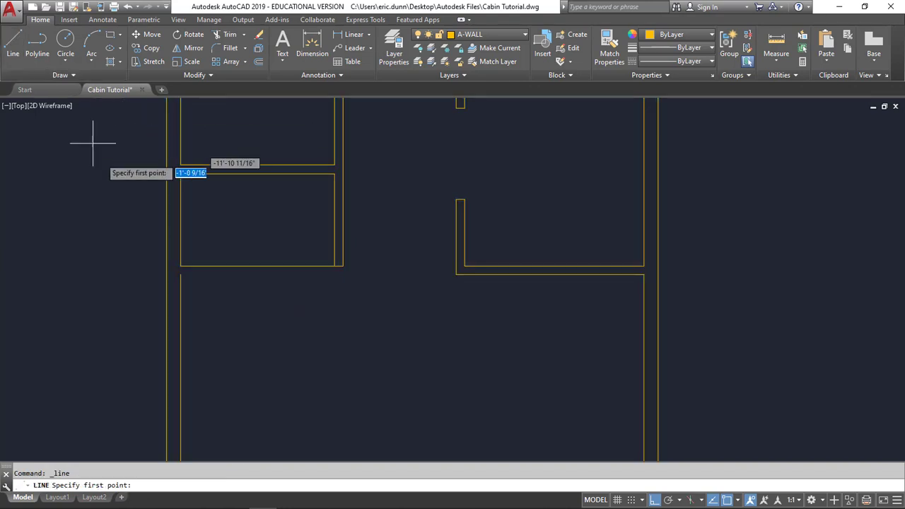
{"action": "left_click", "coordinate": [181, 274]}
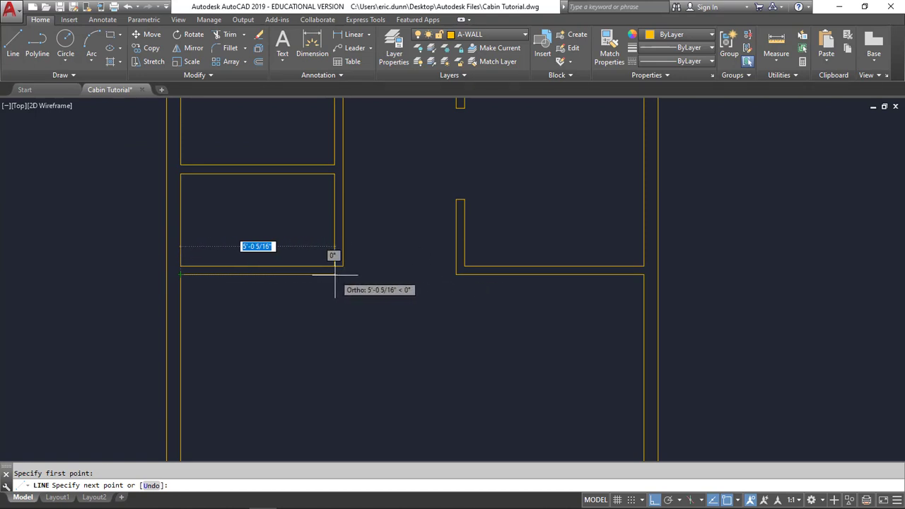
{"action": "left_click", "coordinate": [289, 274]}
{"action": "key", "text": "Escape"}
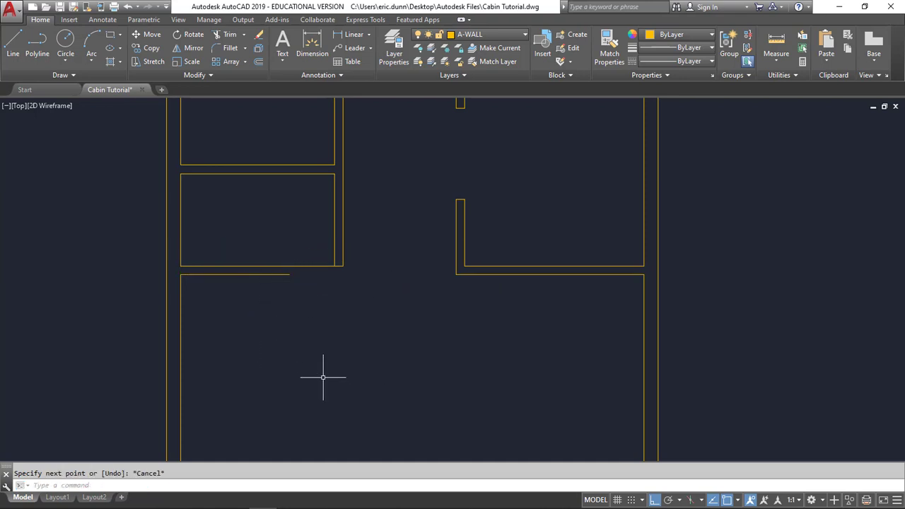
Step: Fillet the right face of the vertical interior wall with the new horizontal line to form a square outer corner
{"action": "left_click", "coordinate": [230, 53]}
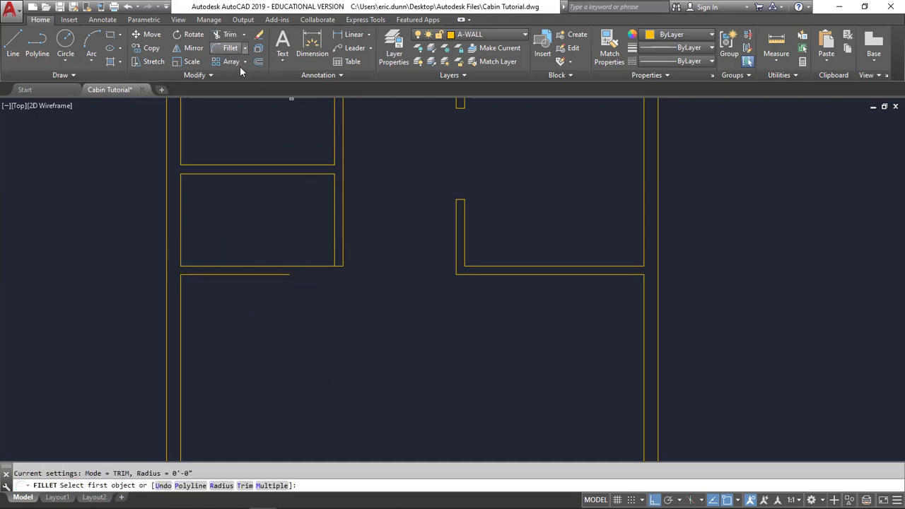
{"action": "left_click", "coordinate": [343, 187]}
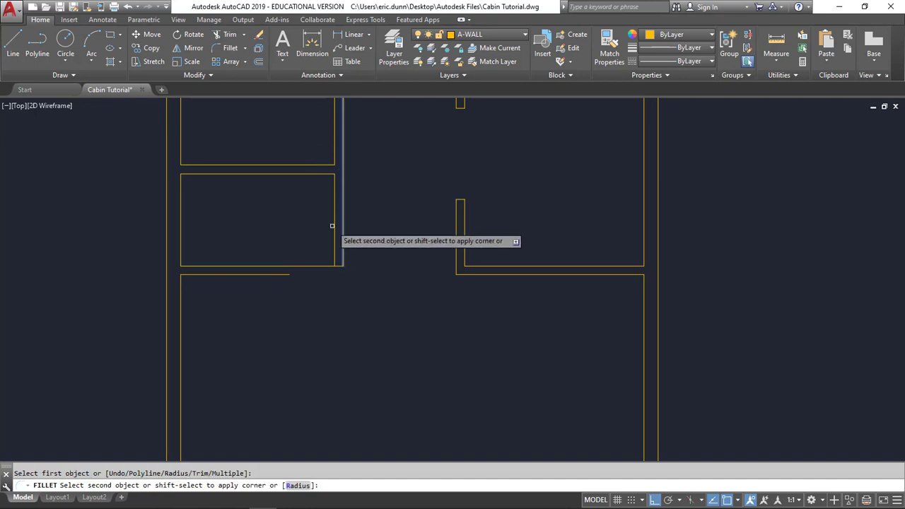
{"action": "left_click", "coordinate": [280, 274]}
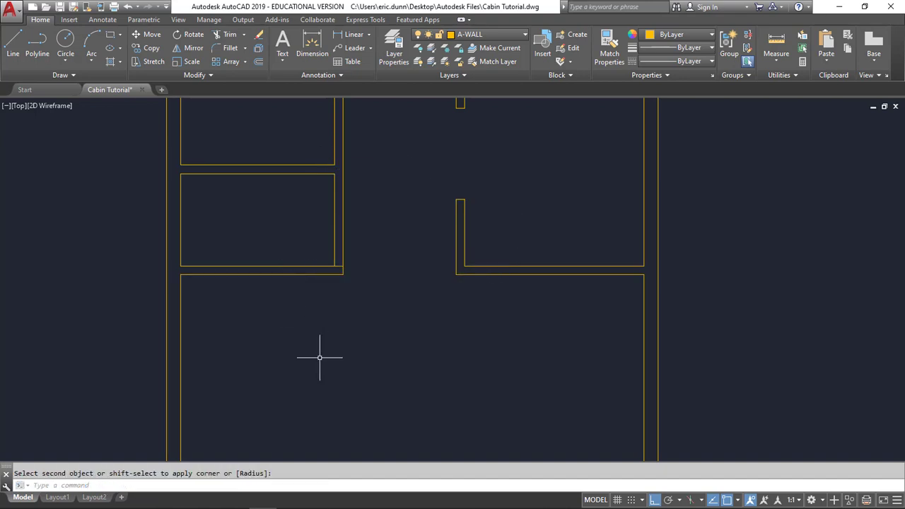
Step: Trim the leftover line across the vertical interior wall at the lower-right corner of the small left-hand room, using nearby walls as cutting edges
{"action": "scroll", "coordinate": [352, 274], "scroll_direction": "up", "scroll_amount": 4}
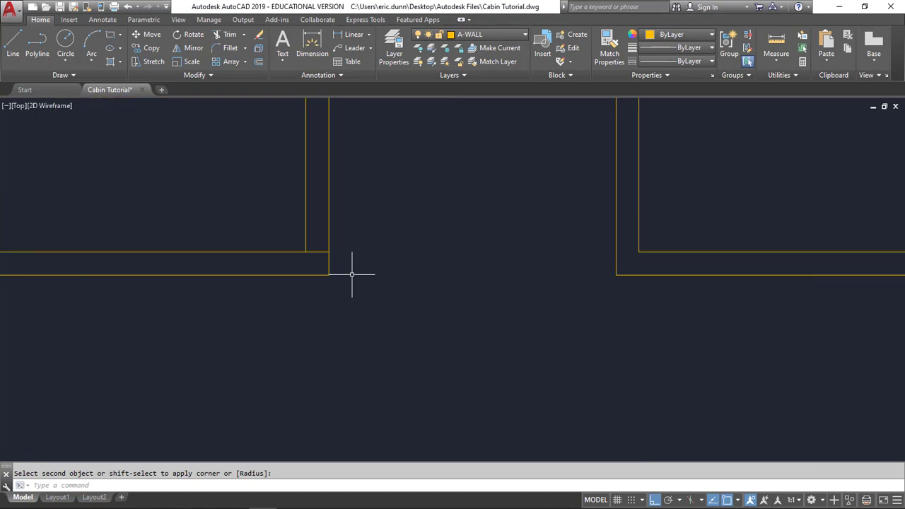
{"action": "scroll", "coordinate": [318, 229], "scroll_direction": "down", "scroll_amount": 5}
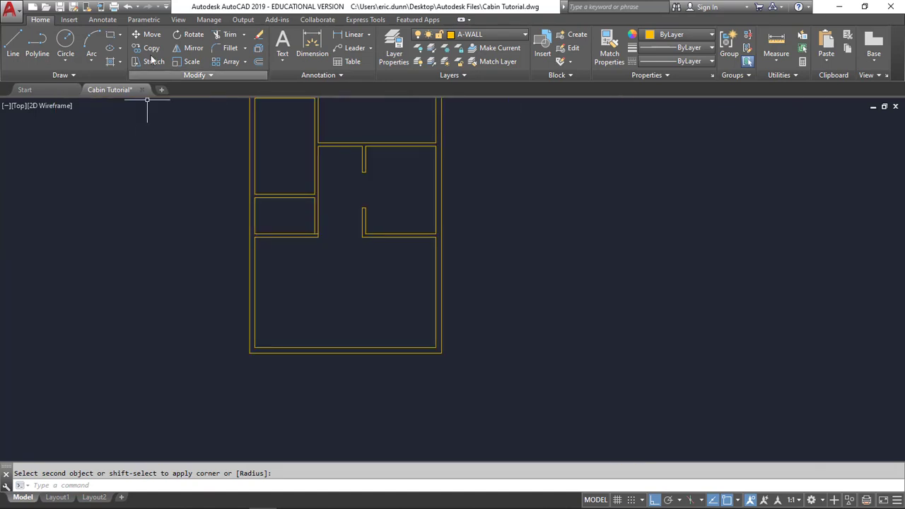
{"action": "left_click", "coordinate": [236, 41]}
{"action": "left_click", "coordinate": [324, 257]}
{"action": "left_click", "coordinate": [202, 178]}
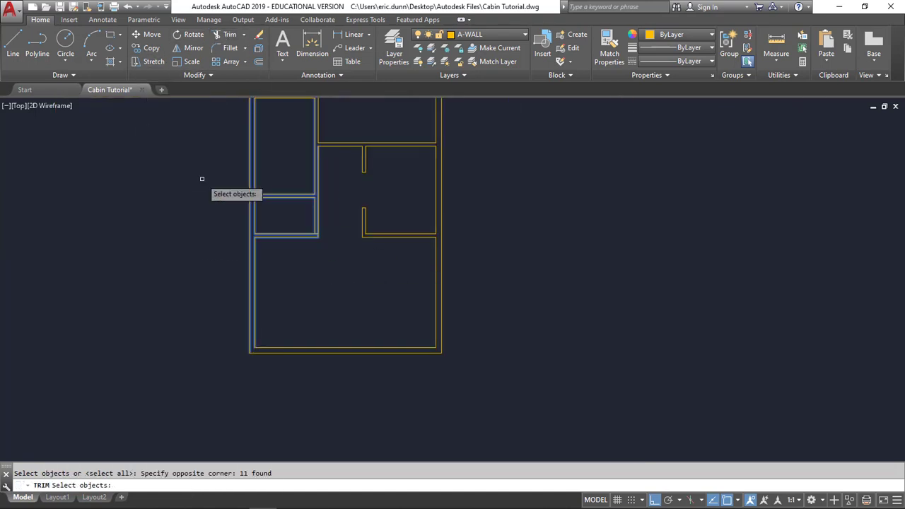
{"action": "key", "text": "Return"}
{"action": "scroll", "coordinate": [306, 239], "scroll_direction": "up", "scroll_amount": 8}
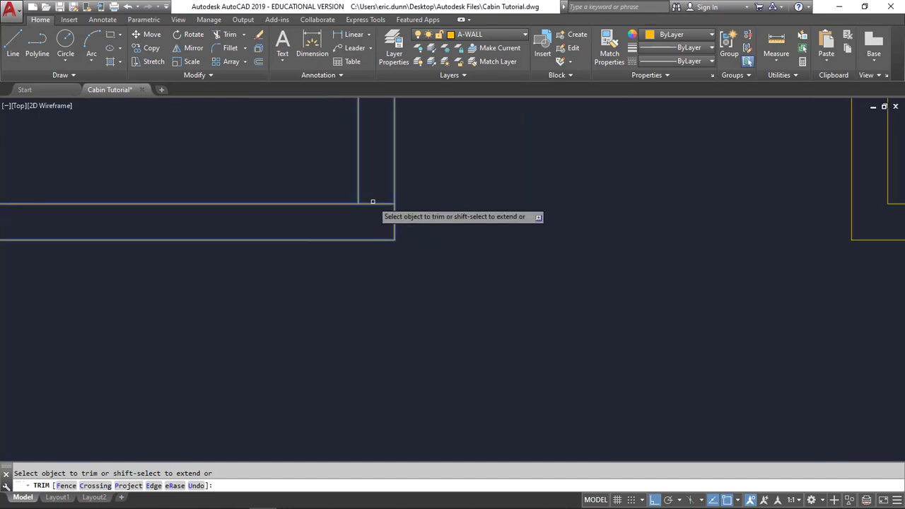
{"action": "scroll", "coordinate": [456, 231], "scroll_direction": "down", "scroll_amount": 6}
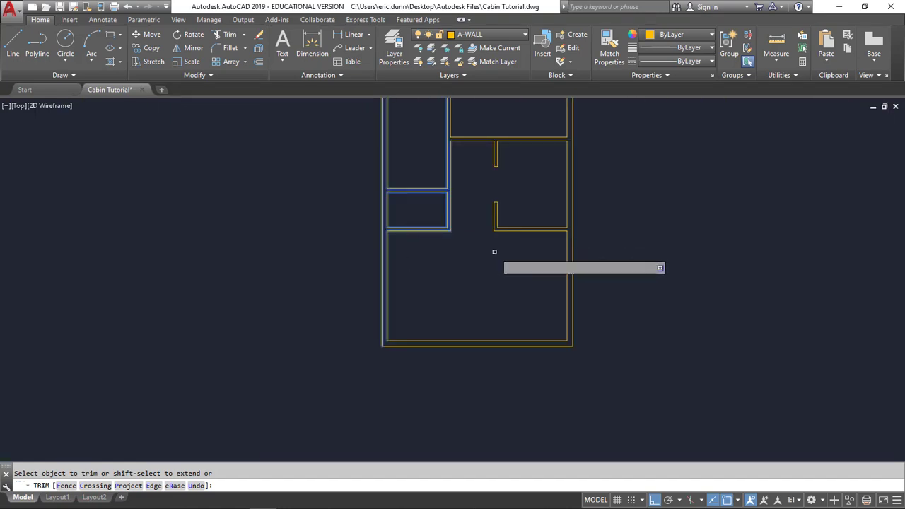
{"action": "mouse_move", "coordinate": [495, 253]}
{"action": "middle_mouse_down"}
{"action": "mouse_move", "coordinate": [424, 370]}
{"action": "mouse_move", "coordinate": [434, 344]}
{"action": "mouse_move", "coordinate": [434, 352]}
{"action": "middle_mouse_up"}
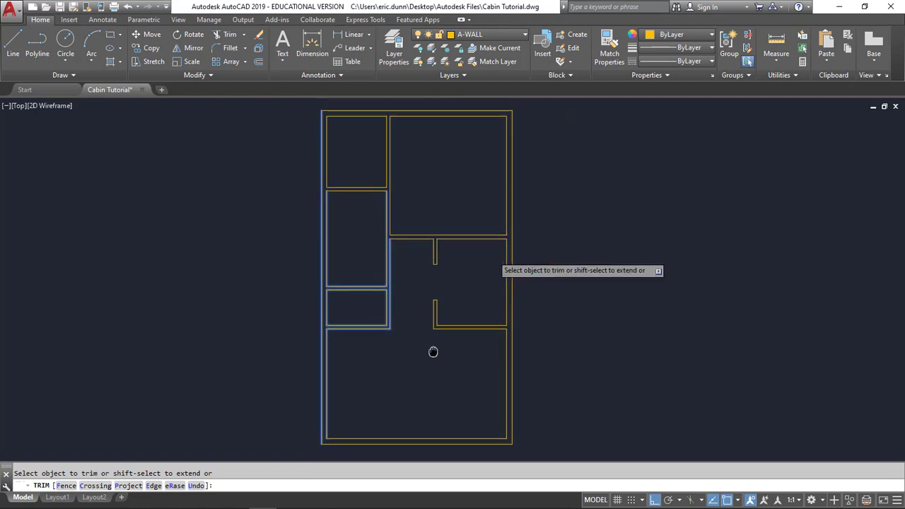
{"action": "key", "text": "Escape"}
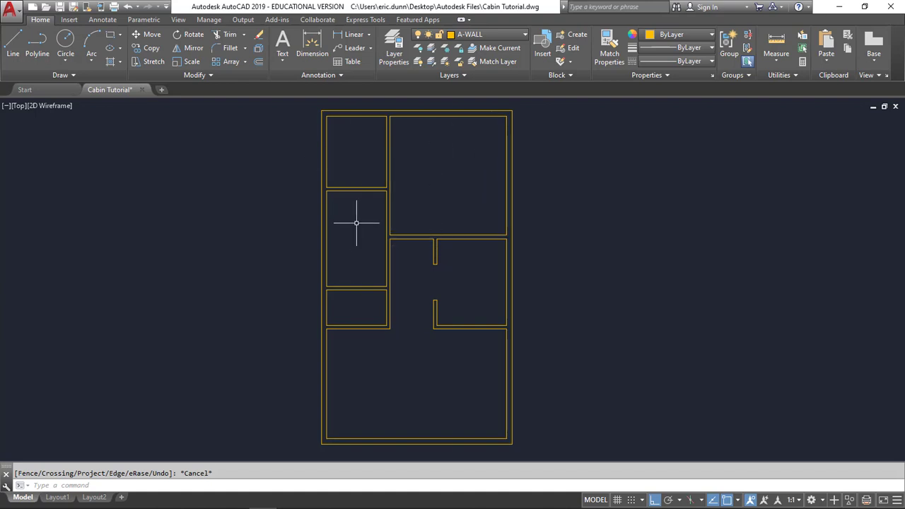
Step: Offset the right face of the vertical interior wall 2' to the left, through the small left-hand room
{"action": "scroll", "coordinate": [359, 314], "scroll_direction": "up", "scroll_amount": 4}
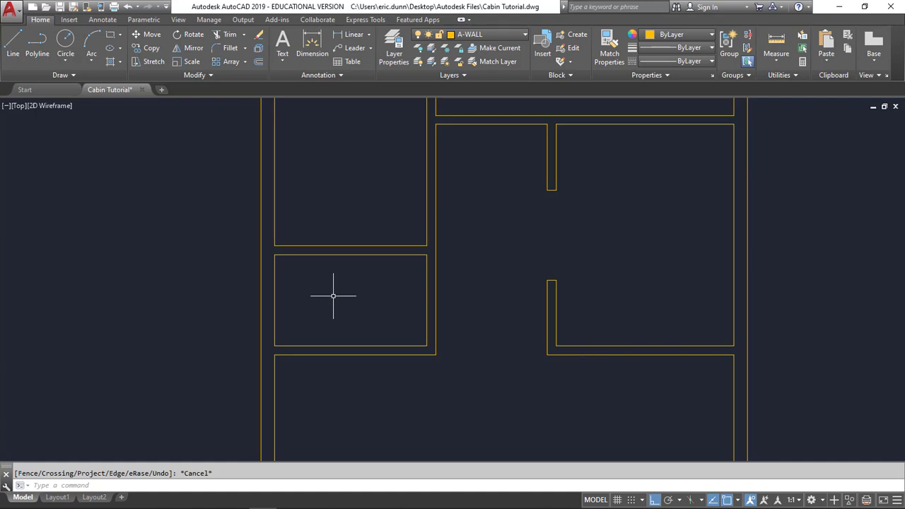
{"action": "left_click", "coordinate": [258, 64]}
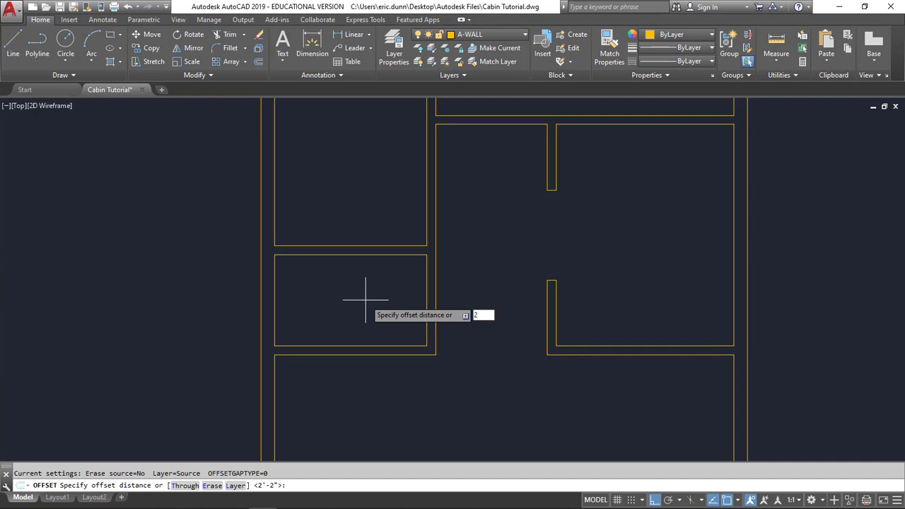
{"action": "key", "text": "Return"}
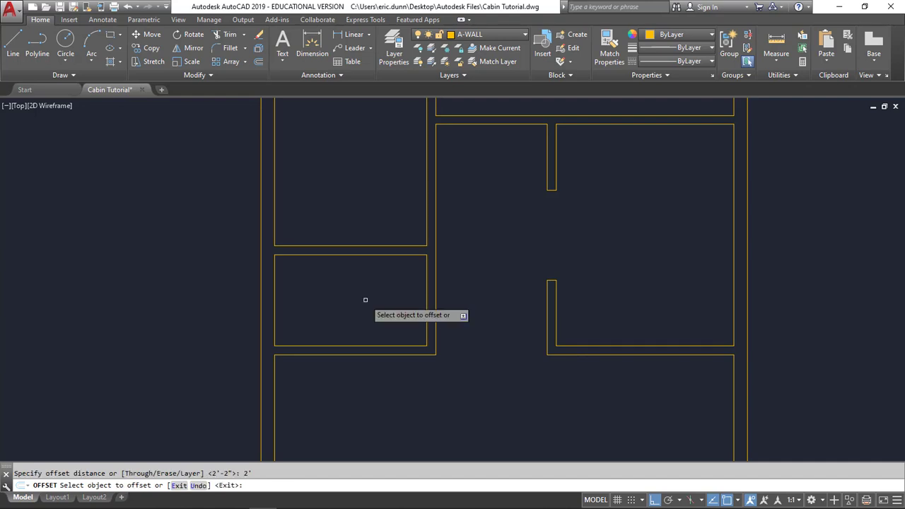
{"action": "left_click", "coordinate": [437, 291]}
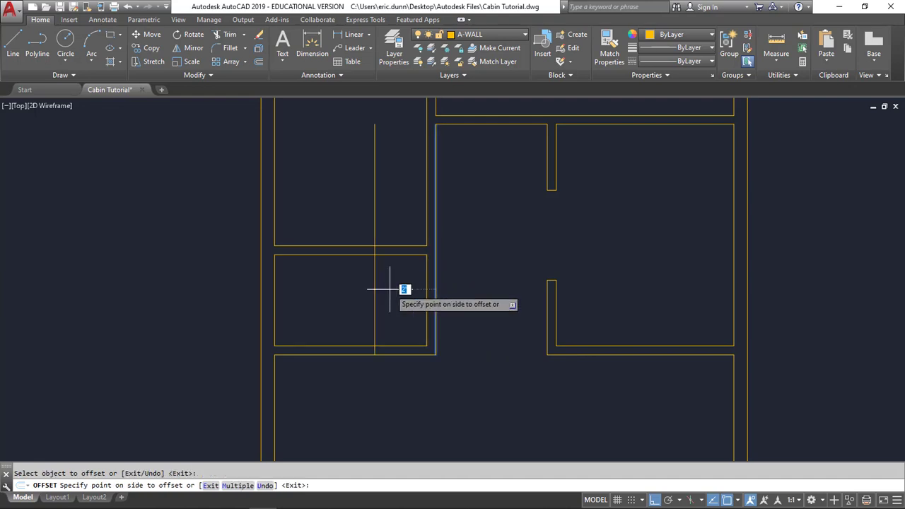
{"action": "left_click", "coordinate": [359, 297]}
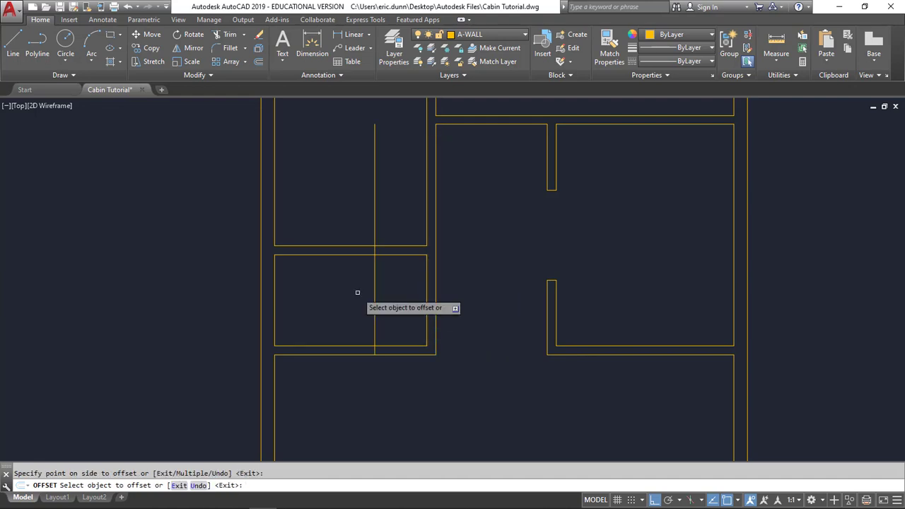
Step: Offset the new vertical line 3.5" to the left to give the partition its thickness
{"action": "left_click", "coordinate": [259, 63]}
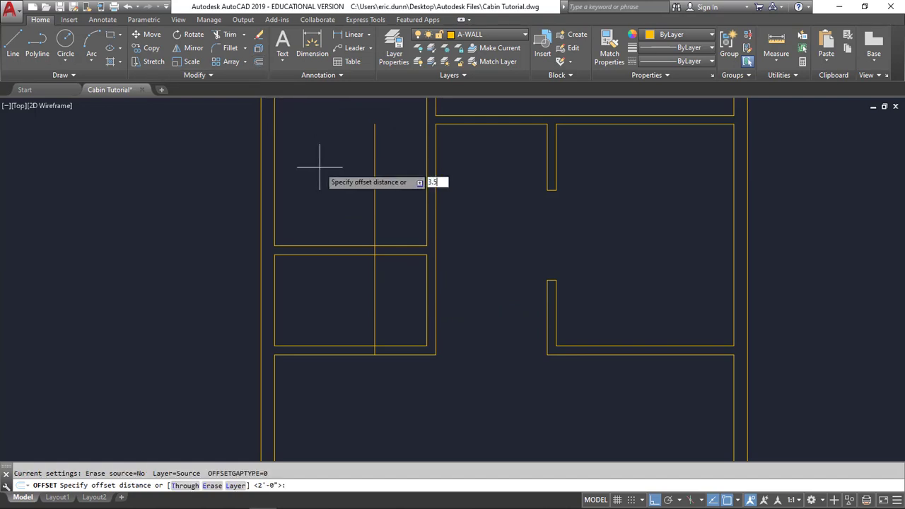
{"action": "key", "text": "Return"}
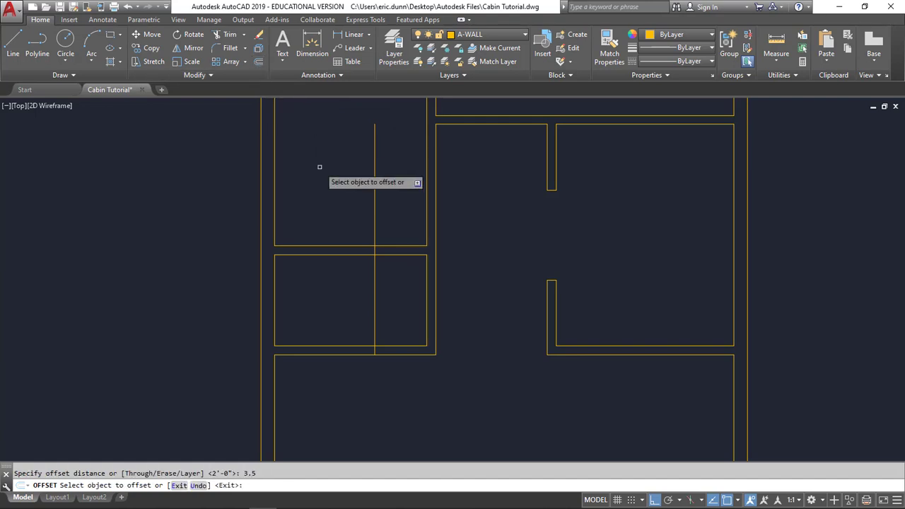
{"action": "left_click", "coordinate": [375, 276]}
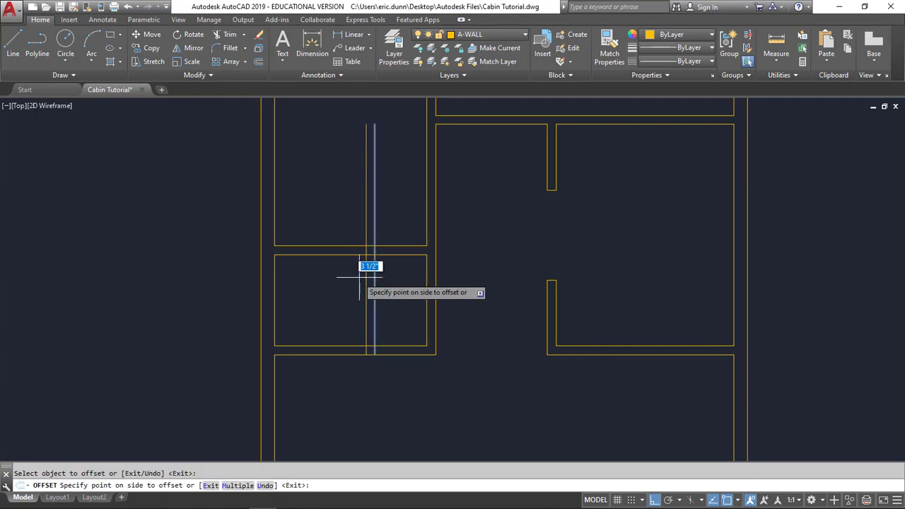
{"action": "left_click", "coordinate": [357, 278]}
{"action": "key", "text": "Escape"}
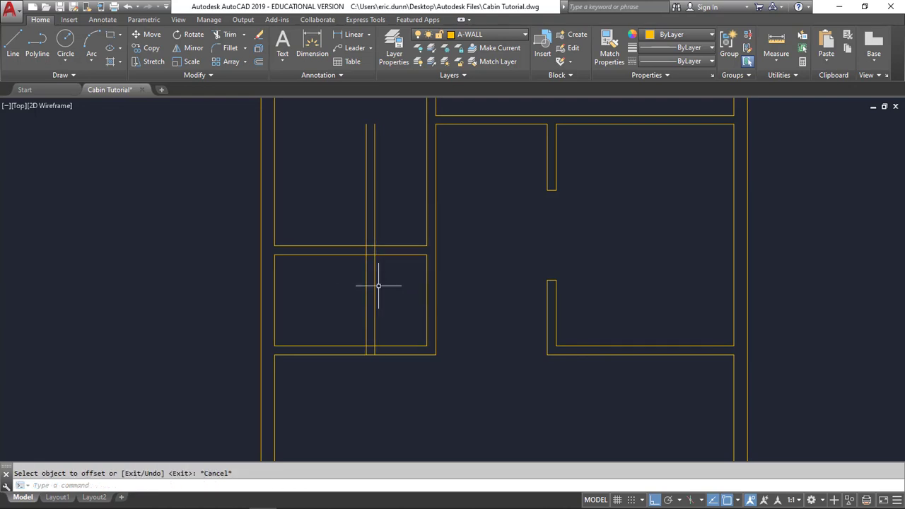
Step: With the surrounding walls as cutting edges, trim both new partition lines back to the small room's upper and lower inner wall lines
{"action": "scroll", "coordinate": [453, 322], "scroll_direction": "down", "scroll_amount": 2}
{"action": "left_click", "coordinate": [475, 364]}
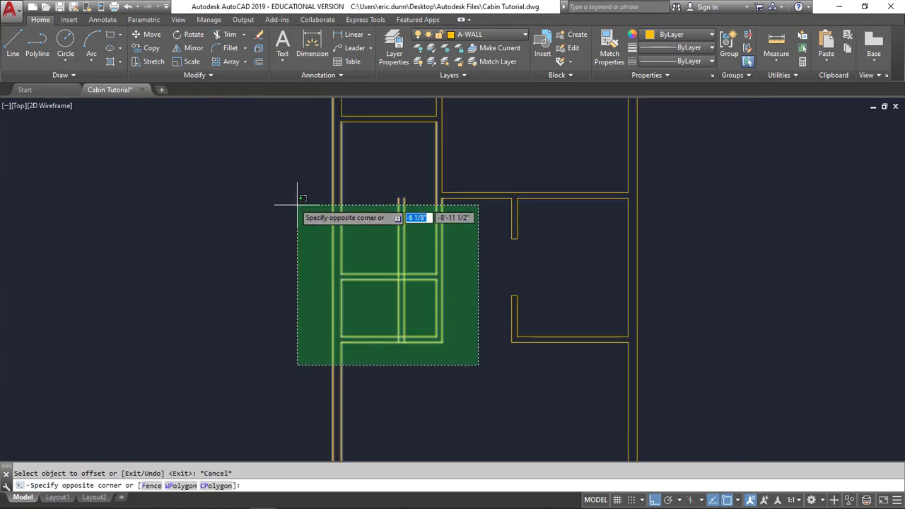
{"action": "left_click", "coordinate": [276, 180]}
{"action": "left_click", "coordinate": [227, 34]}
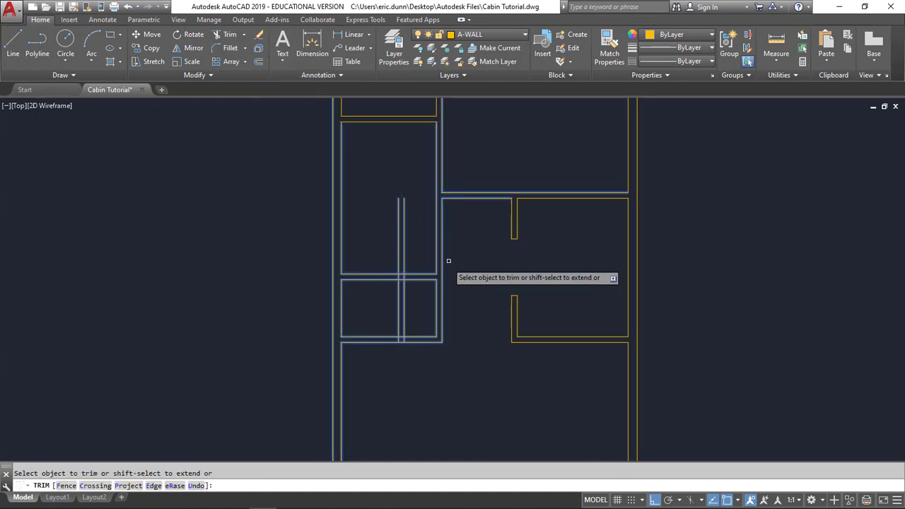
{"action": "left_click", "coordinate": [405, 260]}
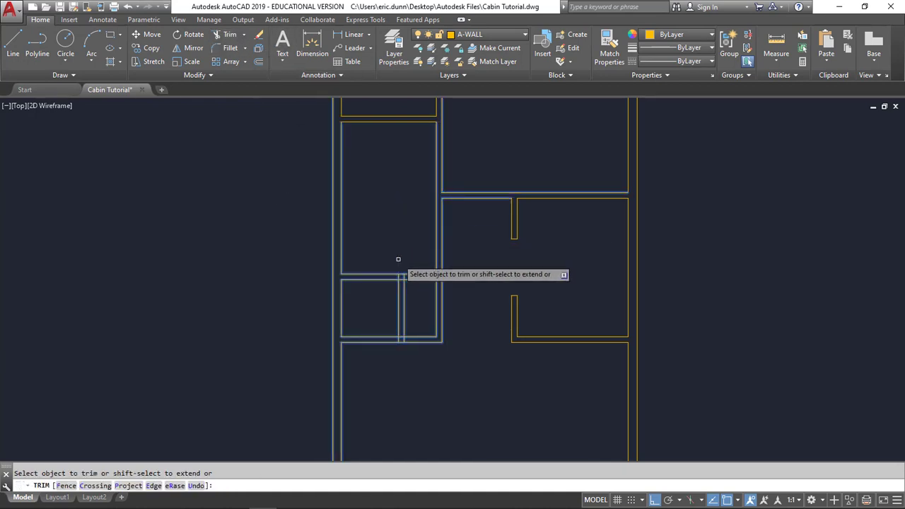
{"action": "scroll", "coordinate": [405, 258], "scroll_direction": "up", "scroll_amount": 4}
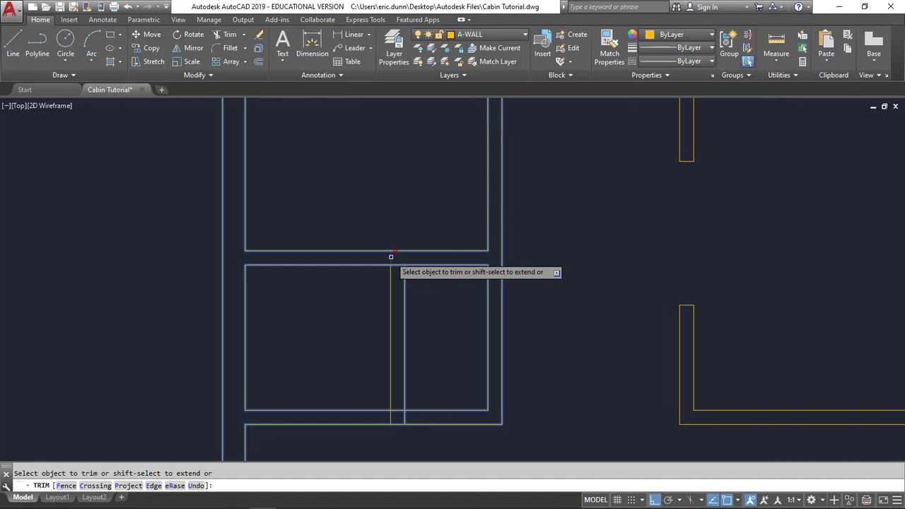
{"action": "left_click", "coordinate": [391, 258]}
{"action": "left_click", "coordinate": [405, 418]}
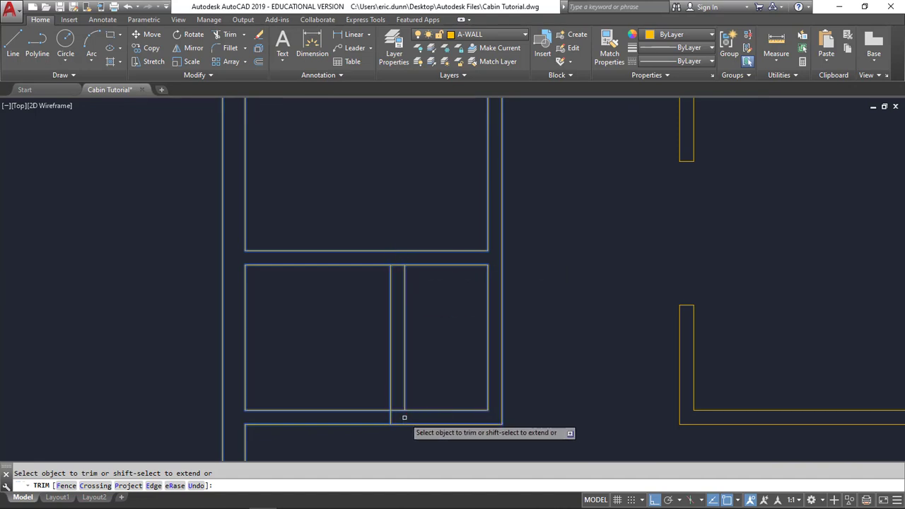
{"action": "left_click", "coordinate": [390, 415]}
Step: Trim the short horizontal wall segments across both ends of the new partition to open its wall intersections
{"action": "left_click", "coordinate": [397, 411]}
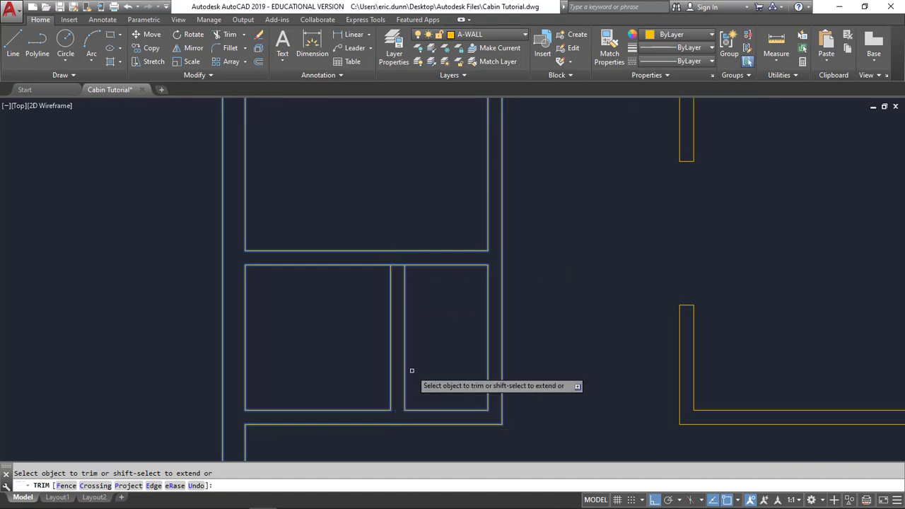
{"action": "left_click", "coordinate": [398, 265]}
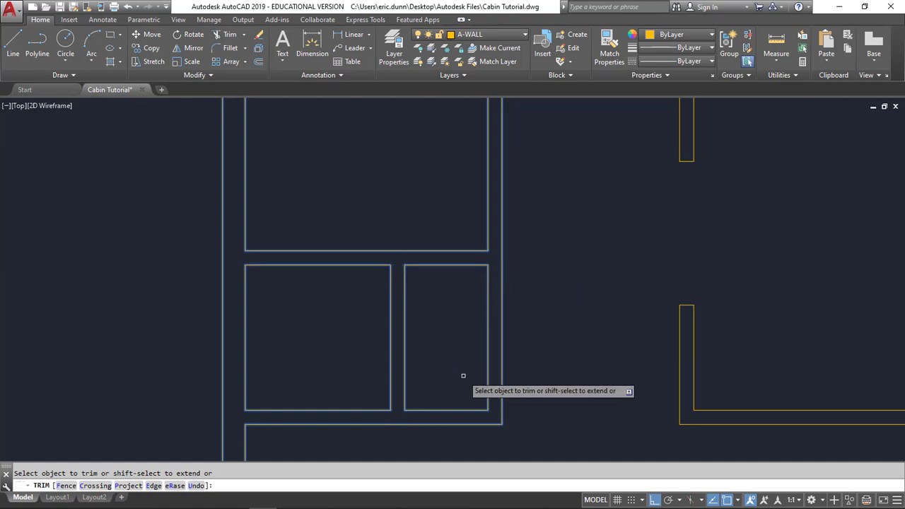
{"action": "key", "text": "Return"}
{"action": "scroll", "coordinate": [463, 333], "scroll_direction": "down", "scroll_amount": 2}
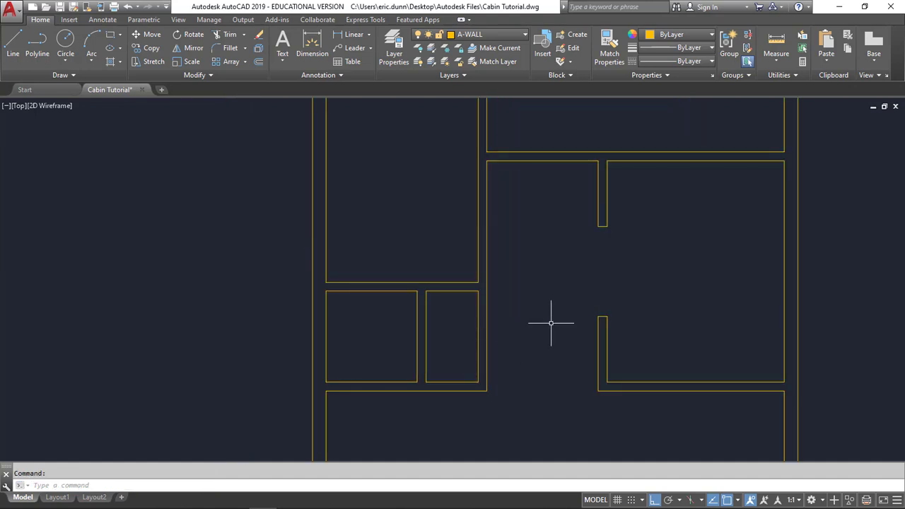
{"action": "scroll", "coordinate": [551, 323], "scroll_direction": "down", "scroll_amount": 4}
{"action": "mouse_move", "coordinate": [551, 325]}
{"action": "middle_mouse_down"}
{"action": "mouse_move", "coordinate": [403, 307]}
{"action": "mouse_move", "coordinate": [442, 303]}
{"action": "middle_mouse_up"}
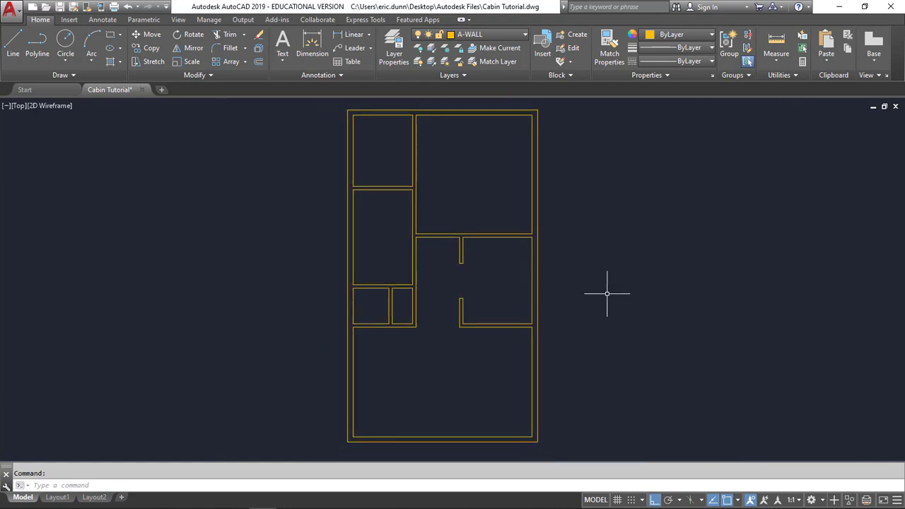